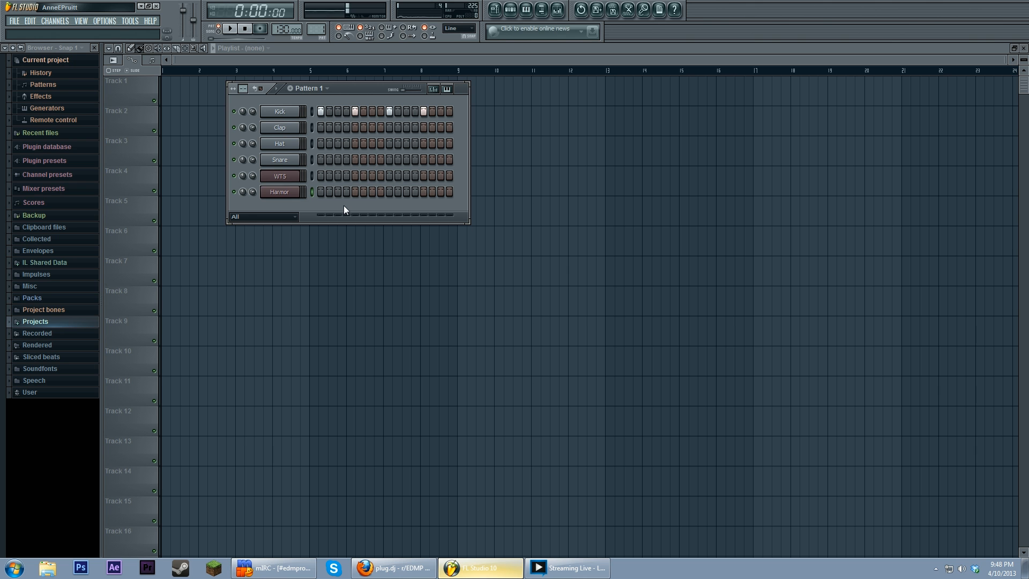
Step: Open the Harmor channel's plugin window and arrange it beside the Pattern 1 step sequencer
left_click_drag(362, 87, 452, 113)
left_click(369, 219)
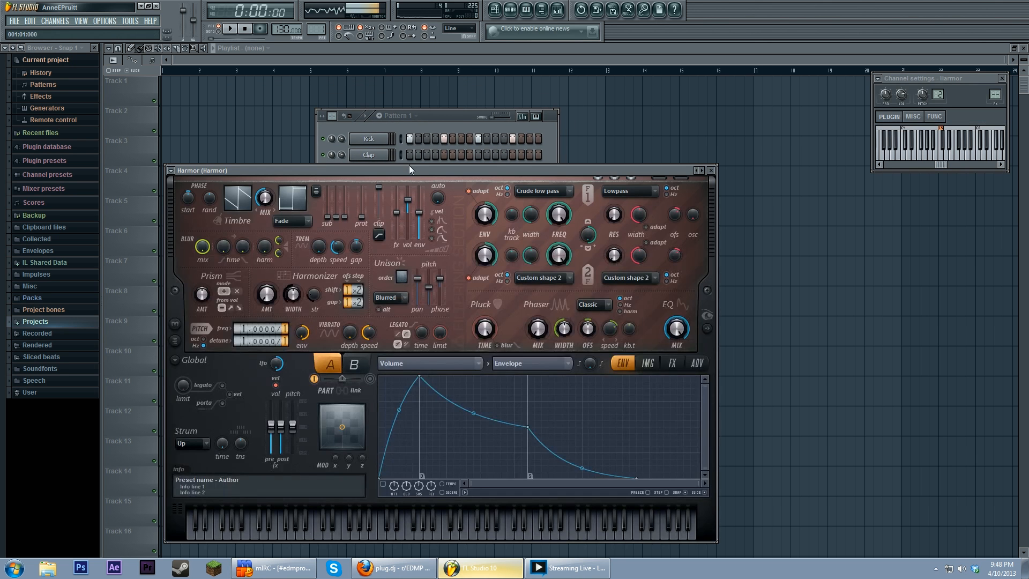
left_click_drag(409, 166, 452, 115)
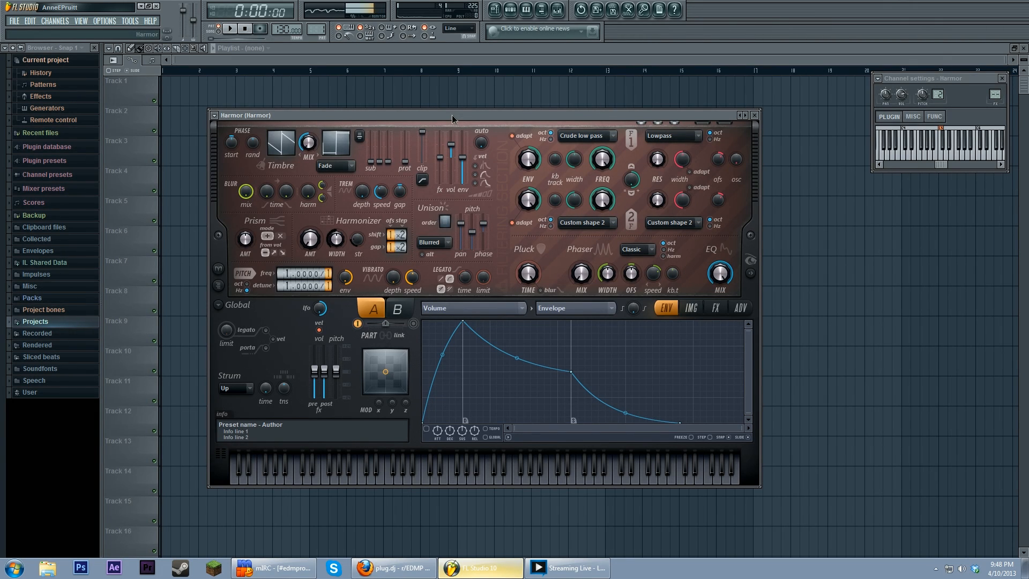
left_click_drag(452, 115, 425, 92)
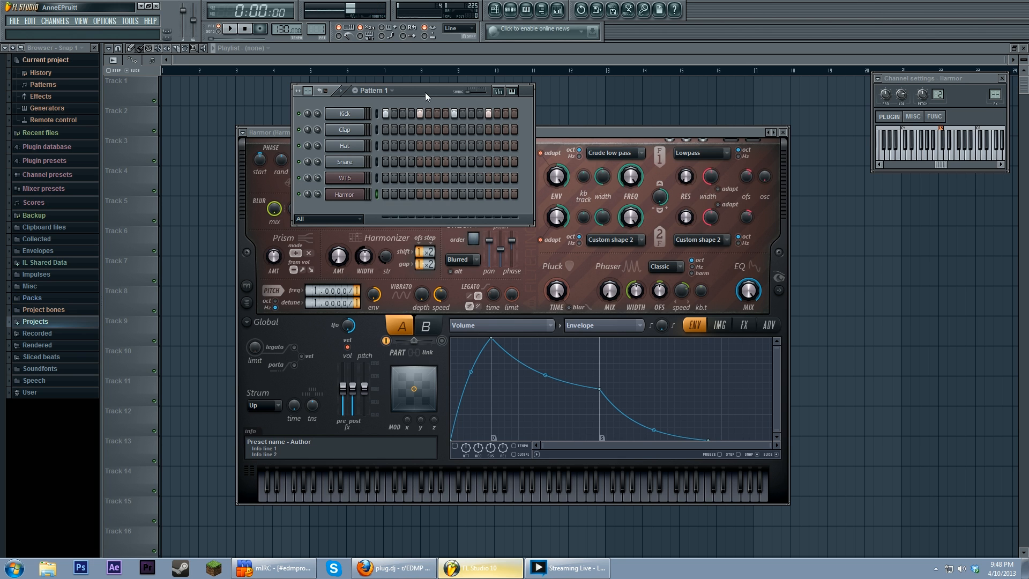
left_click_drag(426, 93, 320, 94)
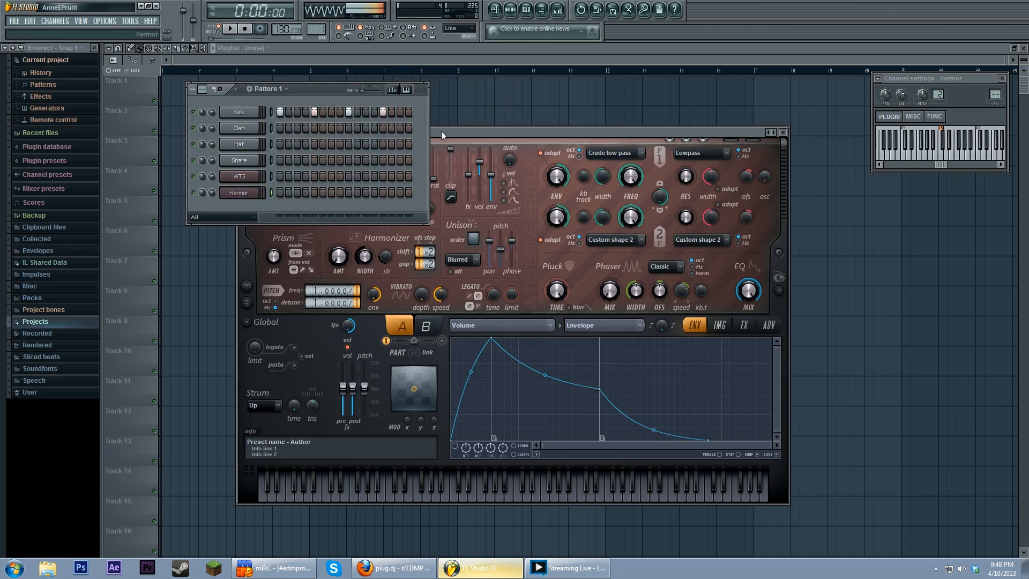
left_click_drag(441, 131, 586, 132)
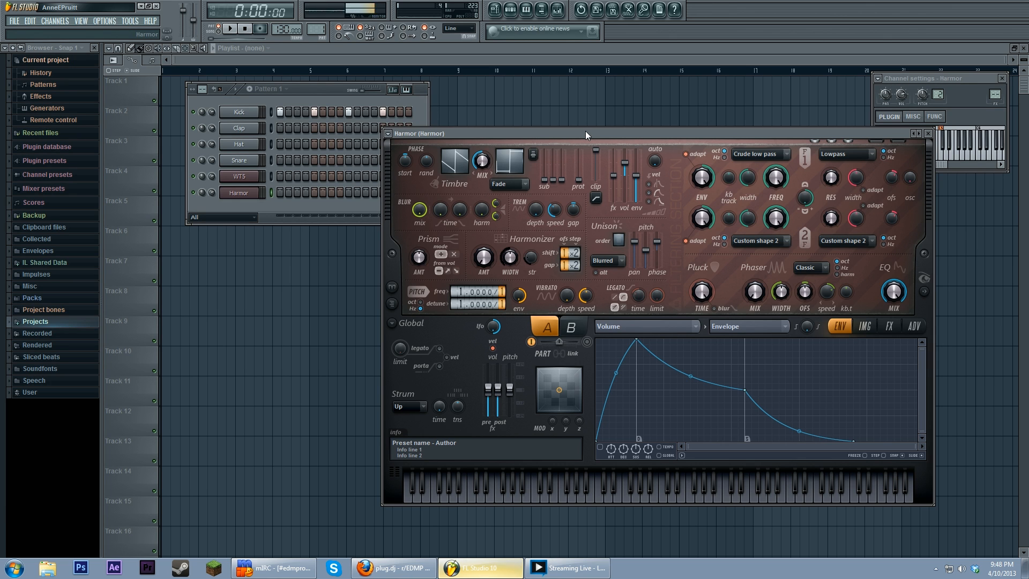
left_click(326, 210)
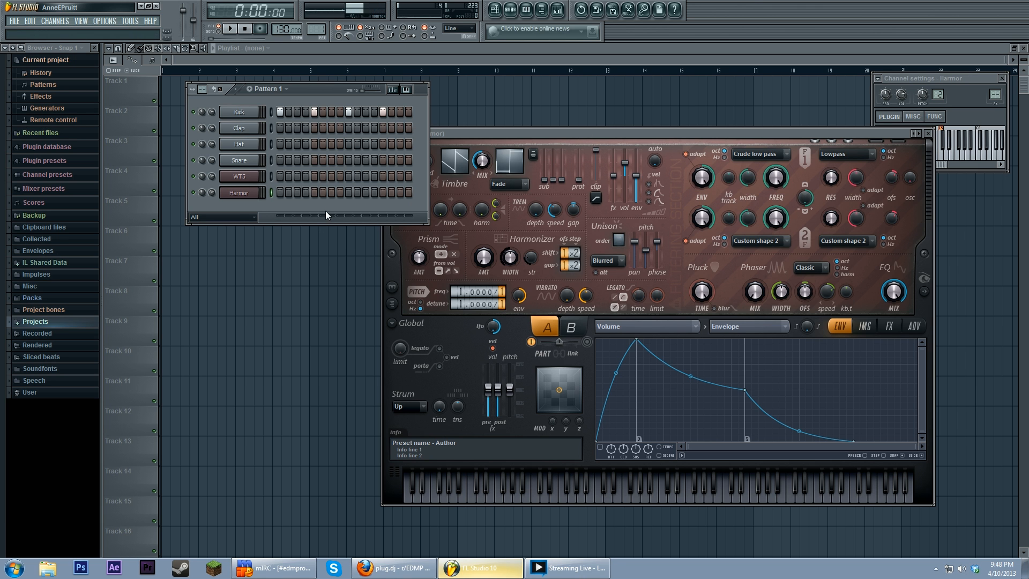
left_click_drag(474, 137, 435, 121)
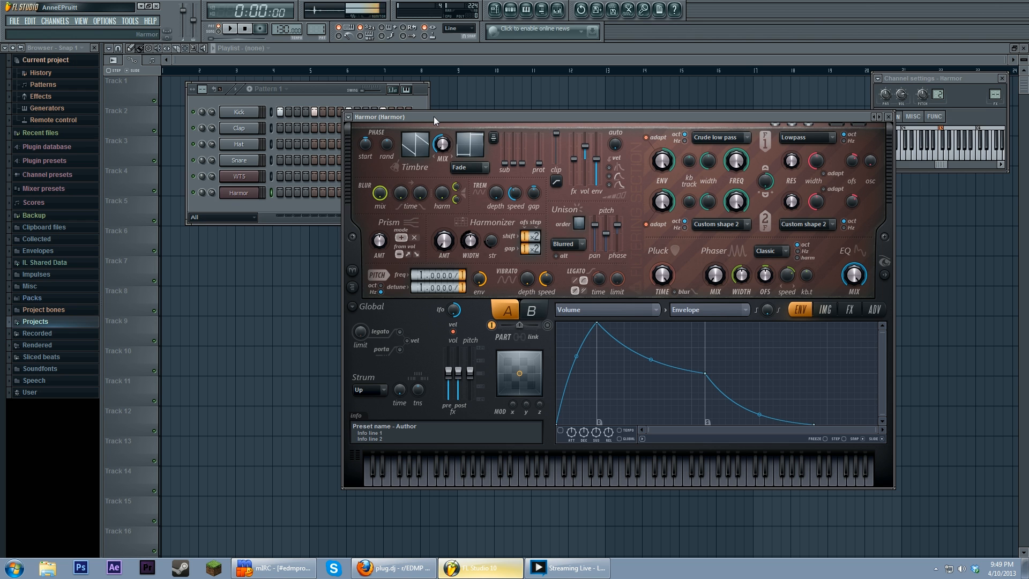
mouse_move(433, 117)
left_mouse_down()
mouse_move(419, 105)
mouse_move(443, 123)
left_mouse_up()
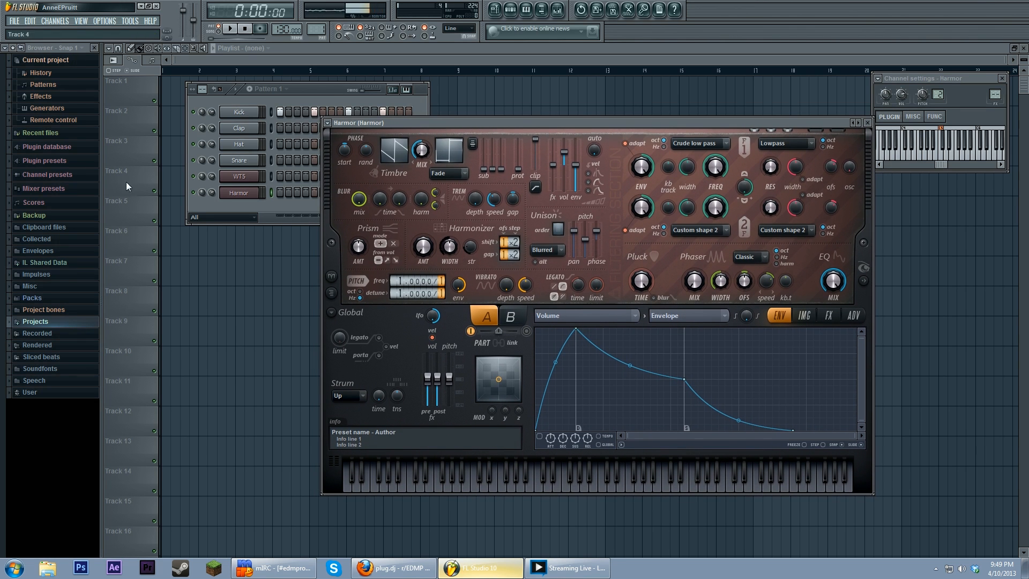
Step: Load Edison into the first effect slot of mixer track Insert 2 and reposition its window
left_click(32, 298)
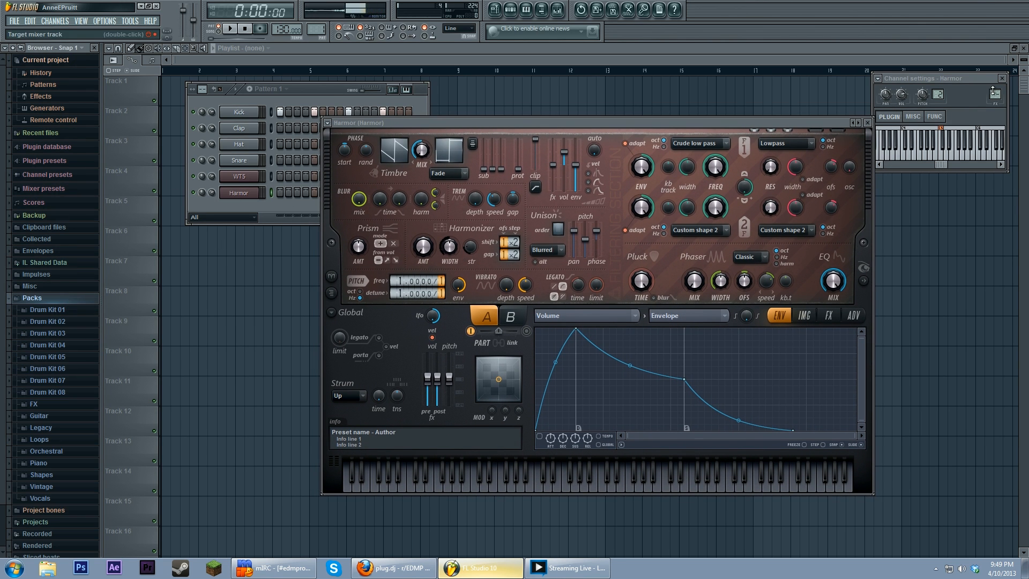
key("F9")
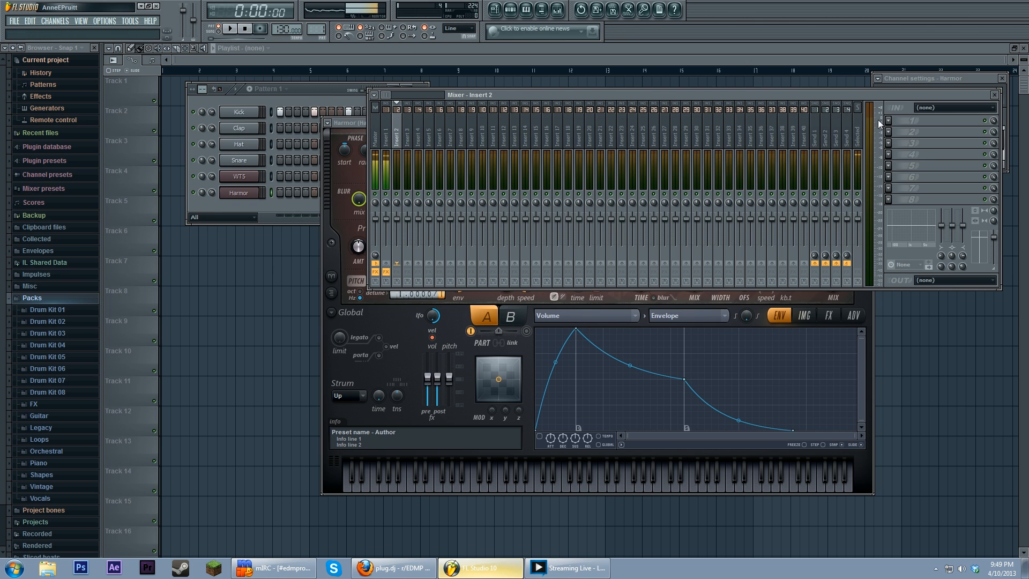
left_click(387, 138)
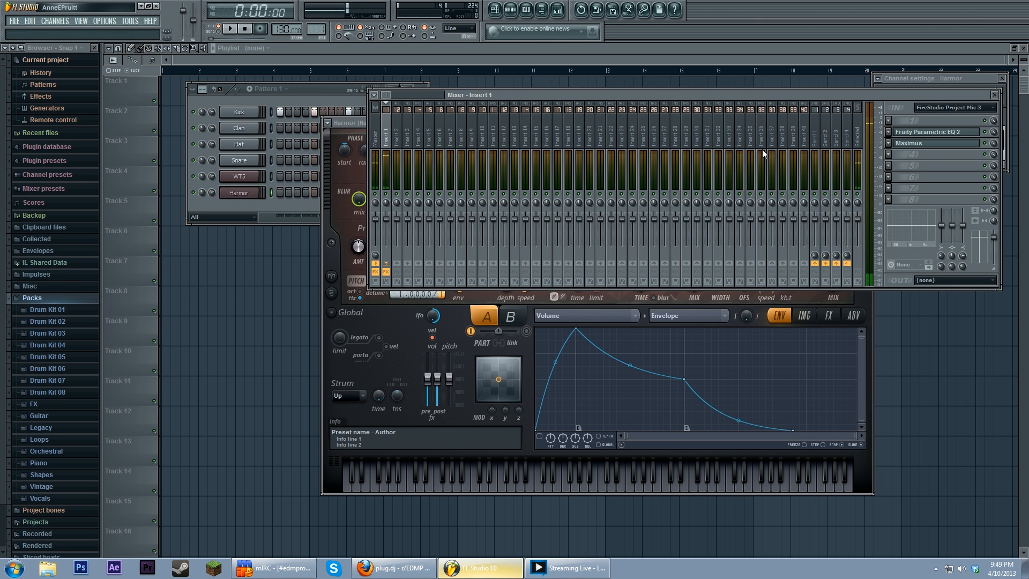
left_click(397, 137)
left_click(886, 125)
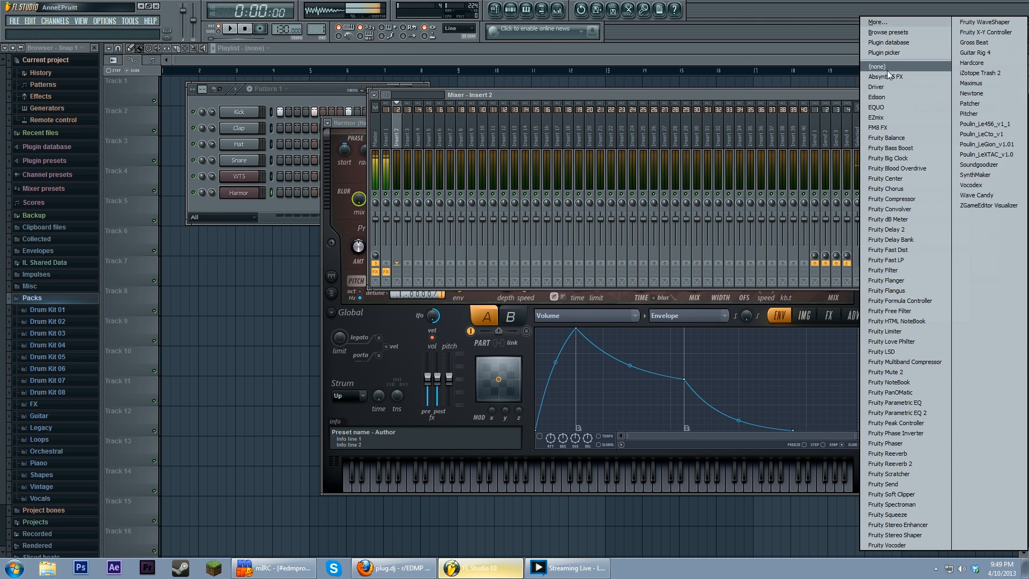
left_click(898, 98)
left_click_drag(339, 110, 683, 127)
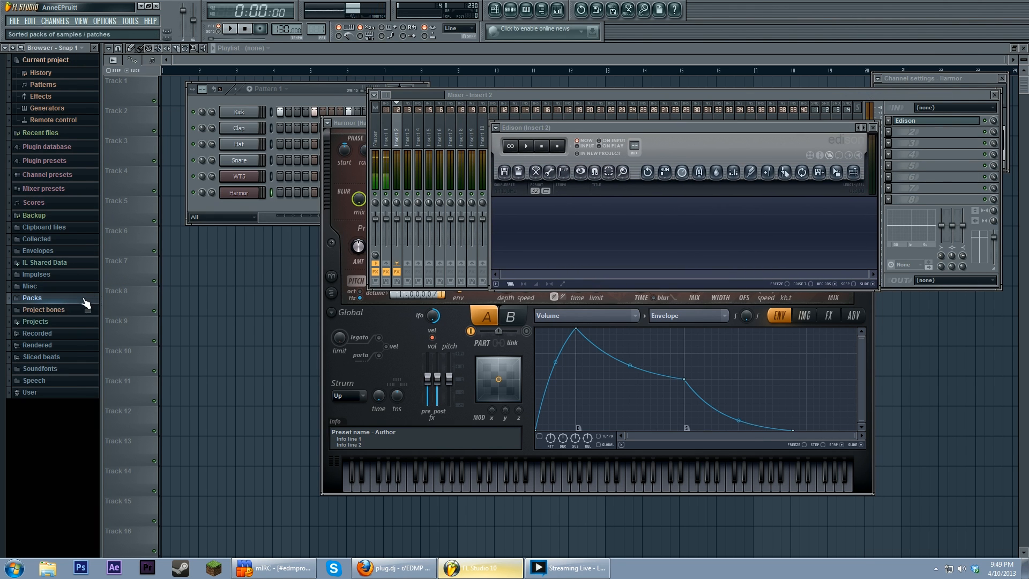
Step: Load the sample FLS_AreUHere2Move_002 from the Vocals pack into Edison and play it briefly
left_click(54, 500)
left_click(67, 413)
left_click(72, 435)
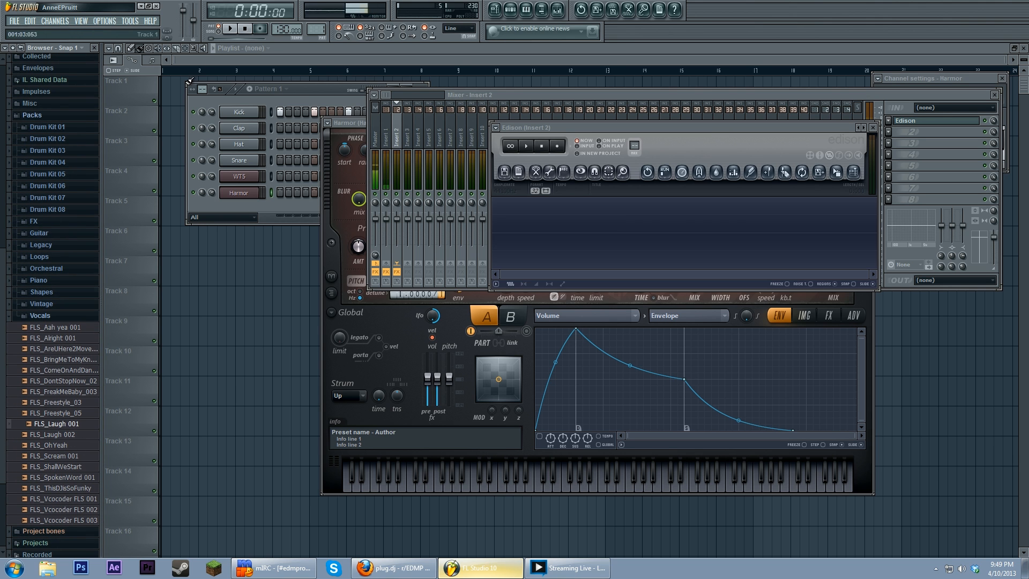
left_click(69, 349)
left_click_drag(72, 349, 580, 236)
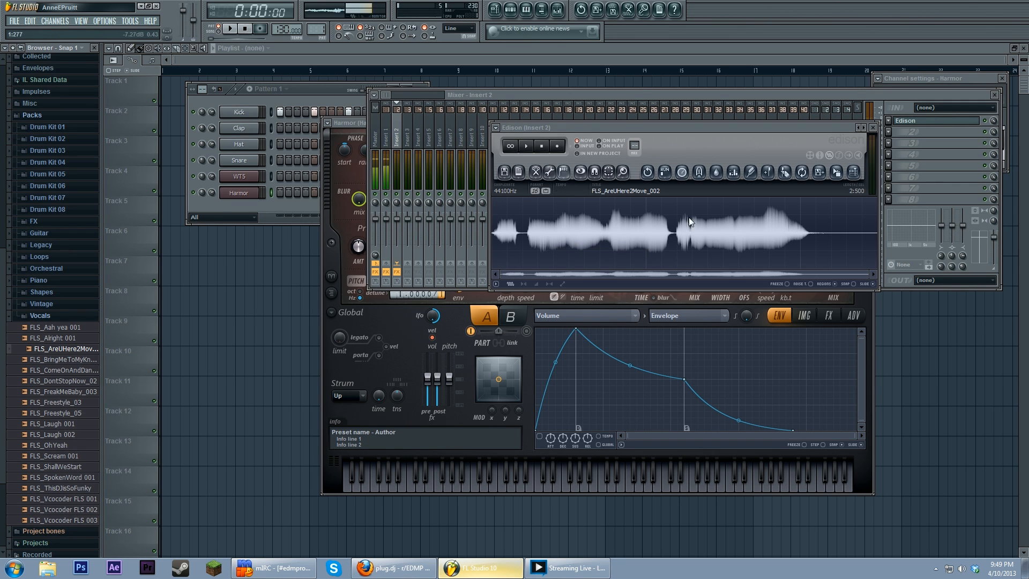
left_click(525, 146)
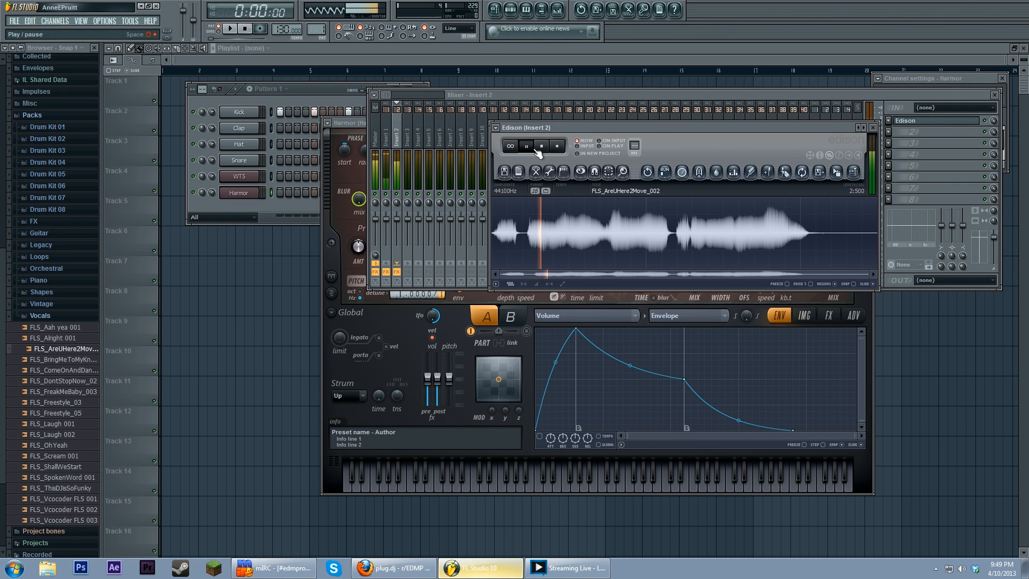
left_click(542, 150)
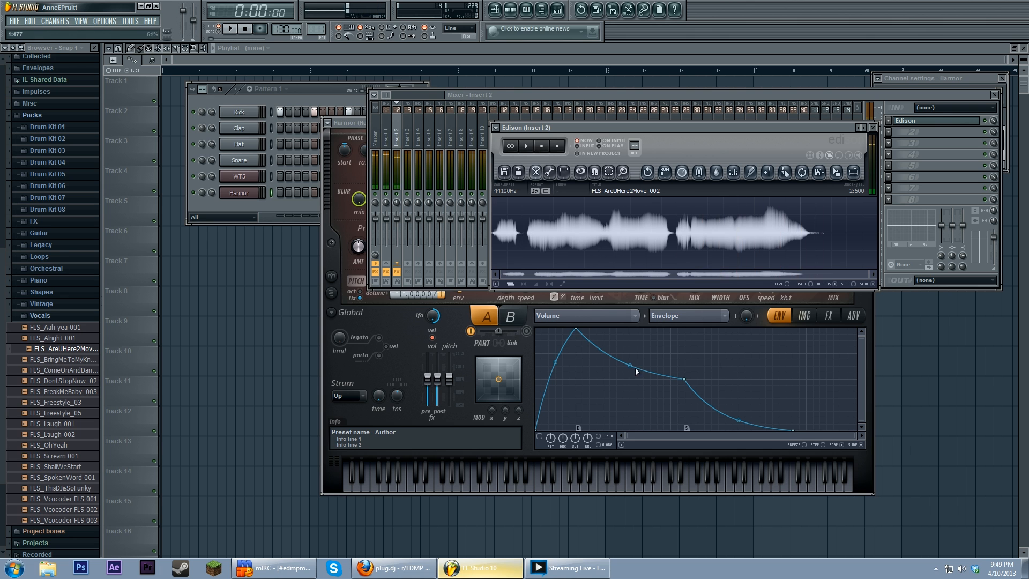
Step: Select a single wave cycle near the sample's start, about 0:082 to 0:087, and audition it with looping on
left_click_drag(718, 126, 552, 142)
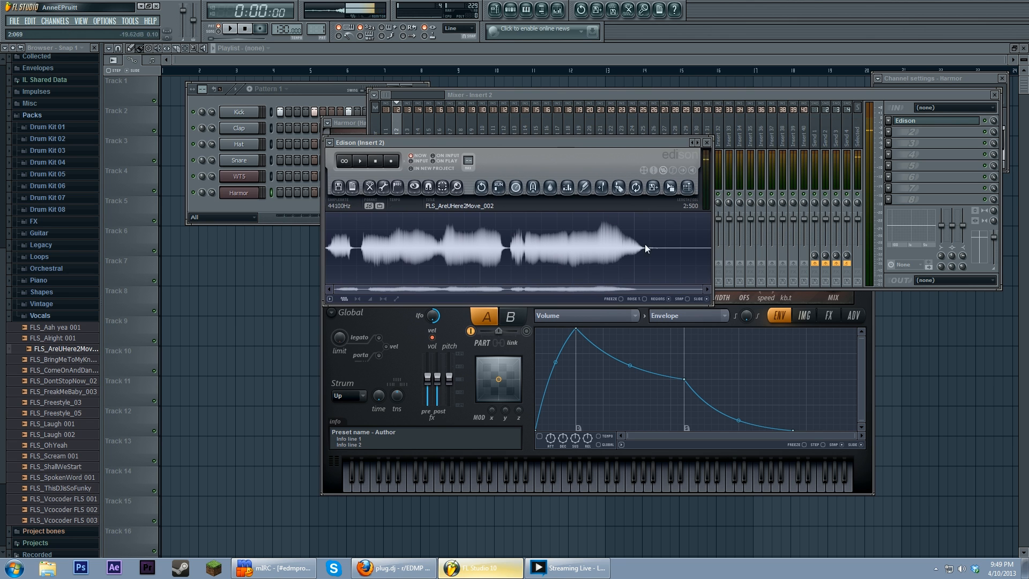
left_click_drag(706, 289, 350, 291)
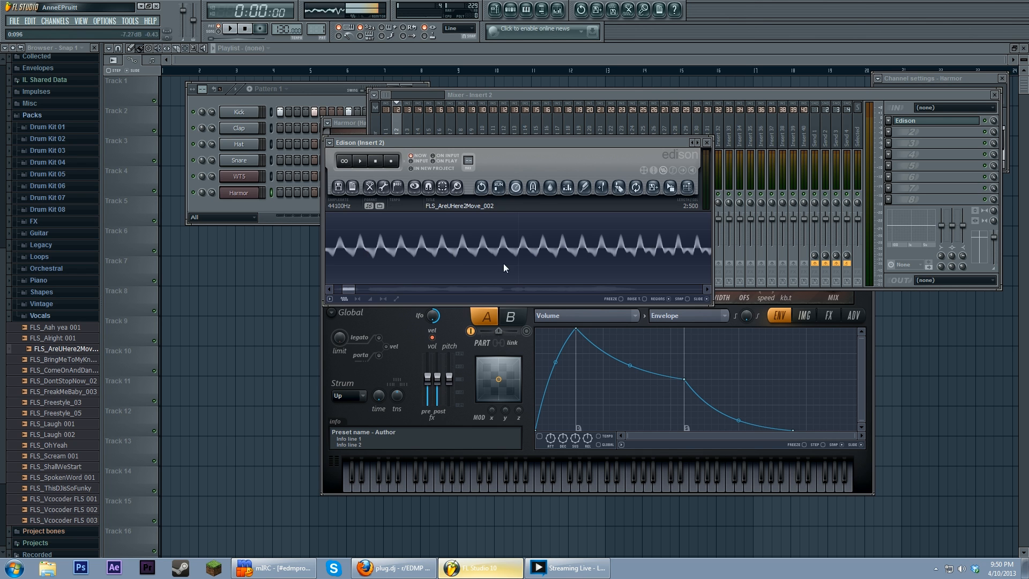
left_click_drag(354, 291, 348, 289)
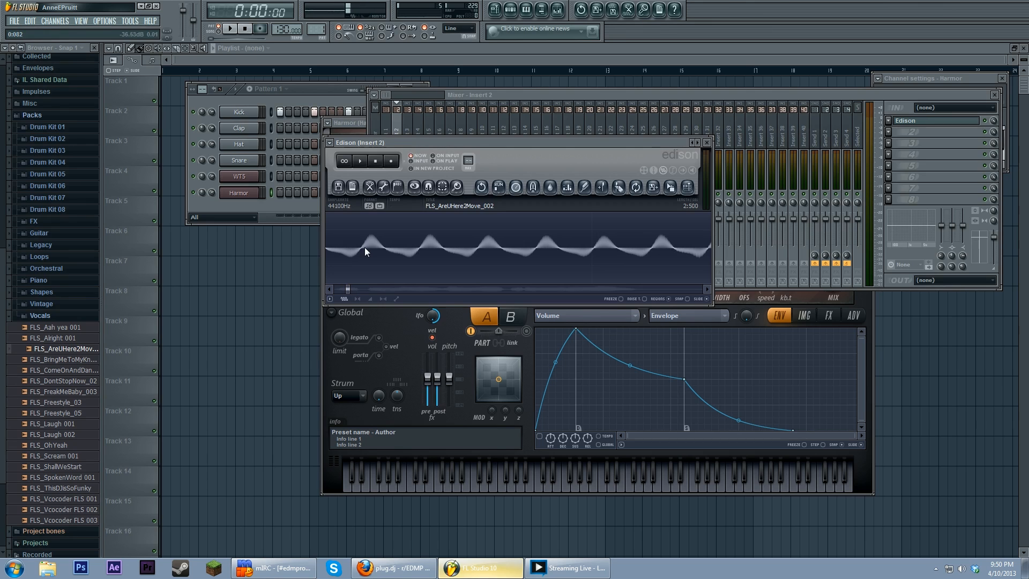
left_click_drag(361, 248, 416, 250)
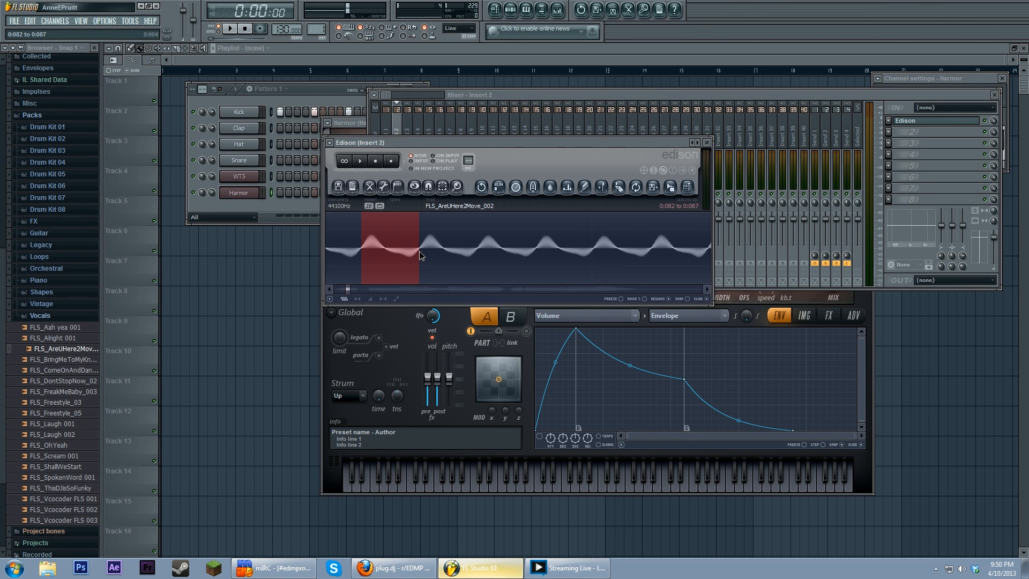
left_click(344, 161)
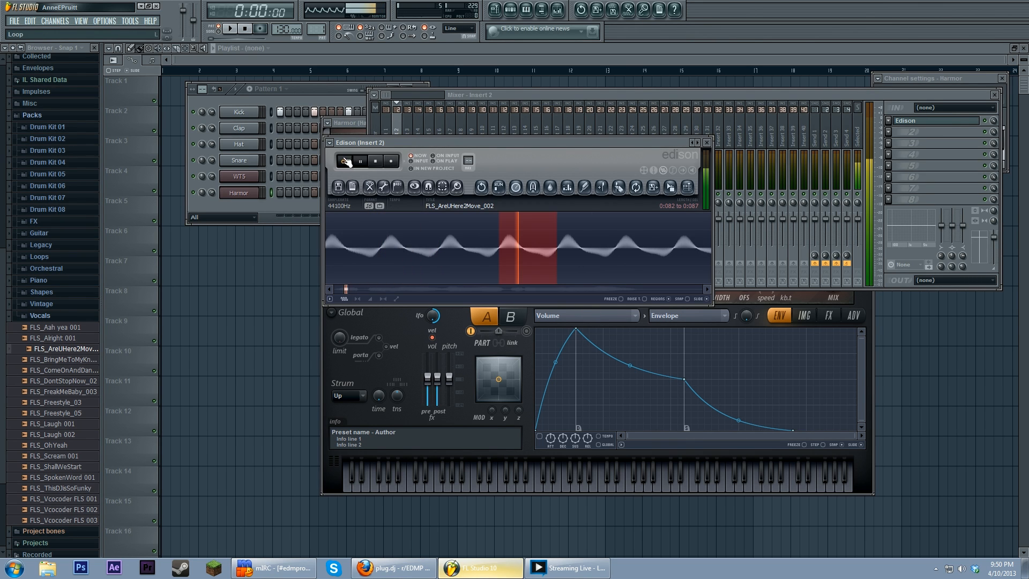
left_click(376, 162)
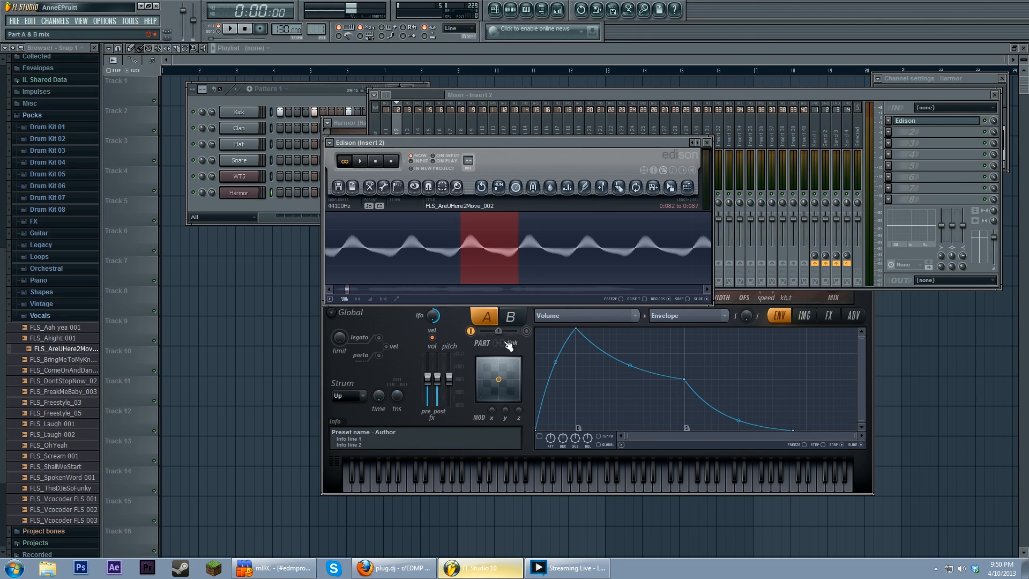
Step: Transfer the selected wave cycle from Edison into Harmor's Timbre 1 and audition it with several notes
left_click(522, 426)
left_click_drag(465, 124, 392, 298)
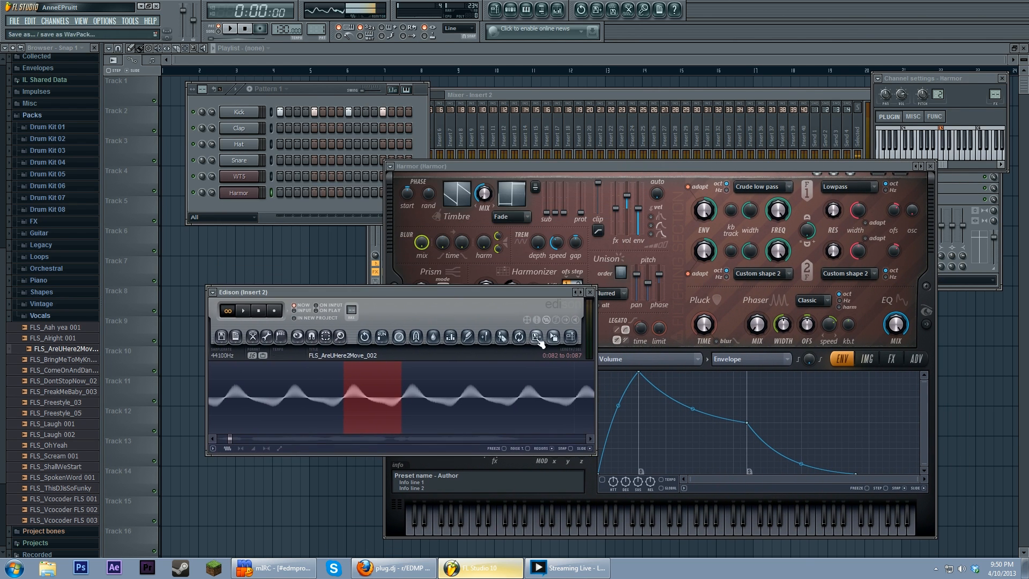
left_click_drag(553, 338, 454, 201)
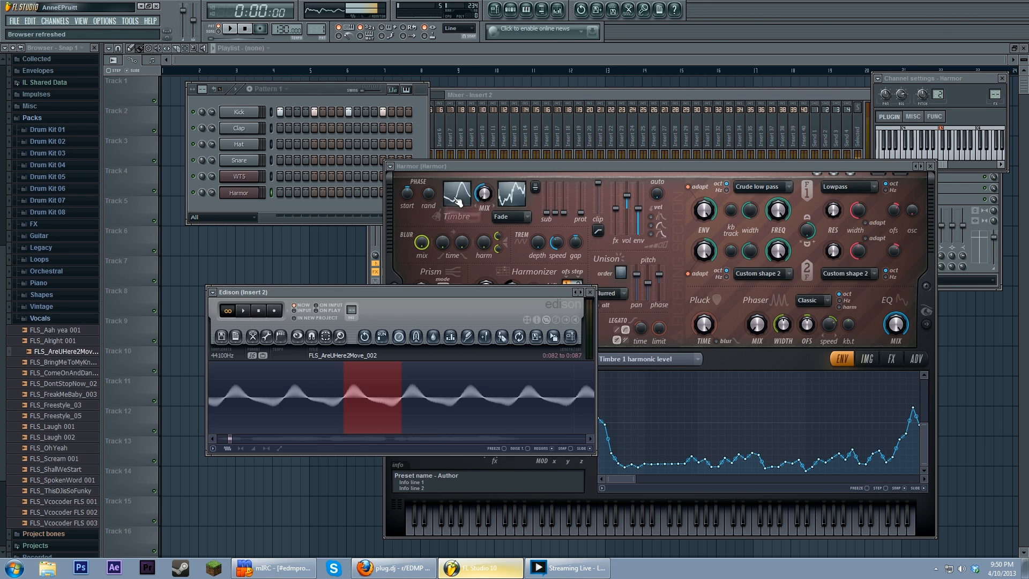
left_click_drag(487, 168, 498, 144)
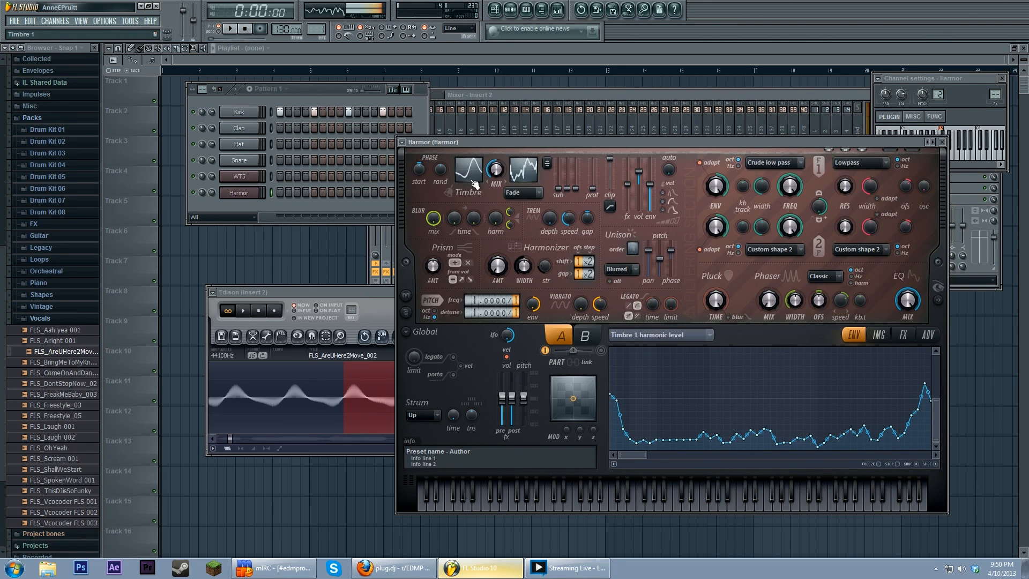
left_click(612, 504)
left_click(553, 495)
left_click(594, 504)
left_click(578, 505)
left_click(536, 502)
Step: View the full harmonic range of the Timbre 1 harmonic level curve in Harmor's envelope editor
left_click(670, 335)
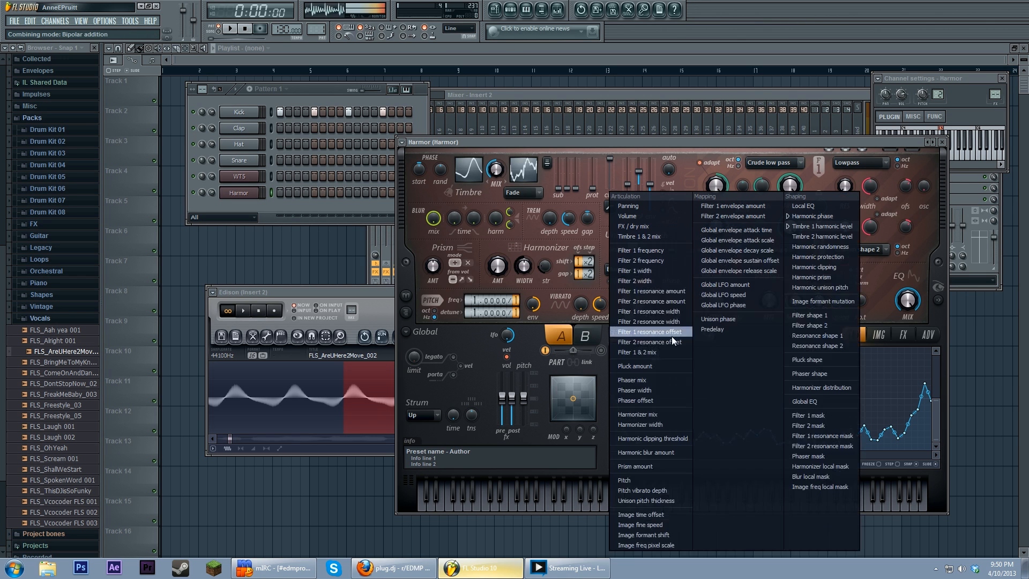
left_click(601, 159)
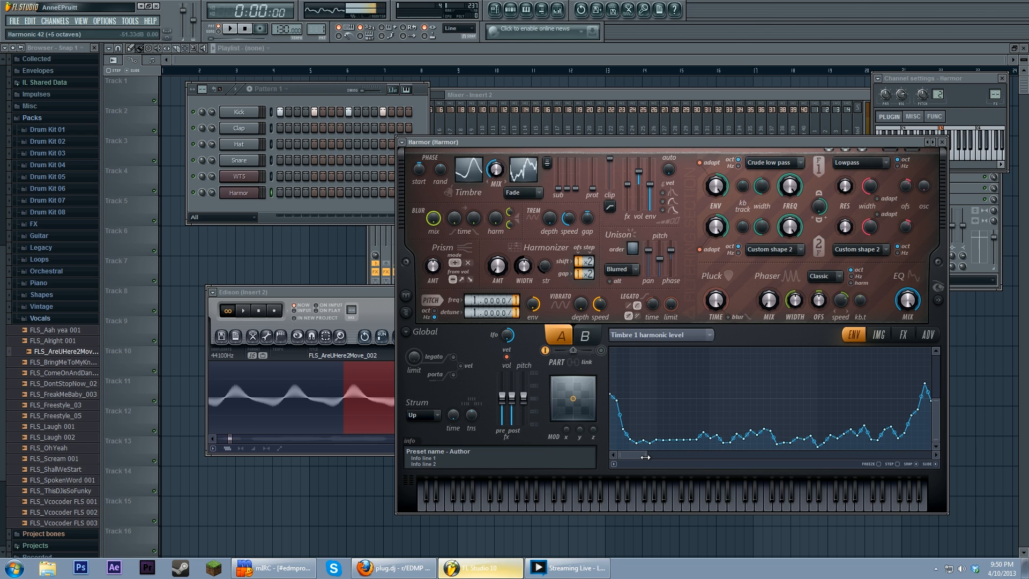
left_click_drag(645, 456, 935, 457)
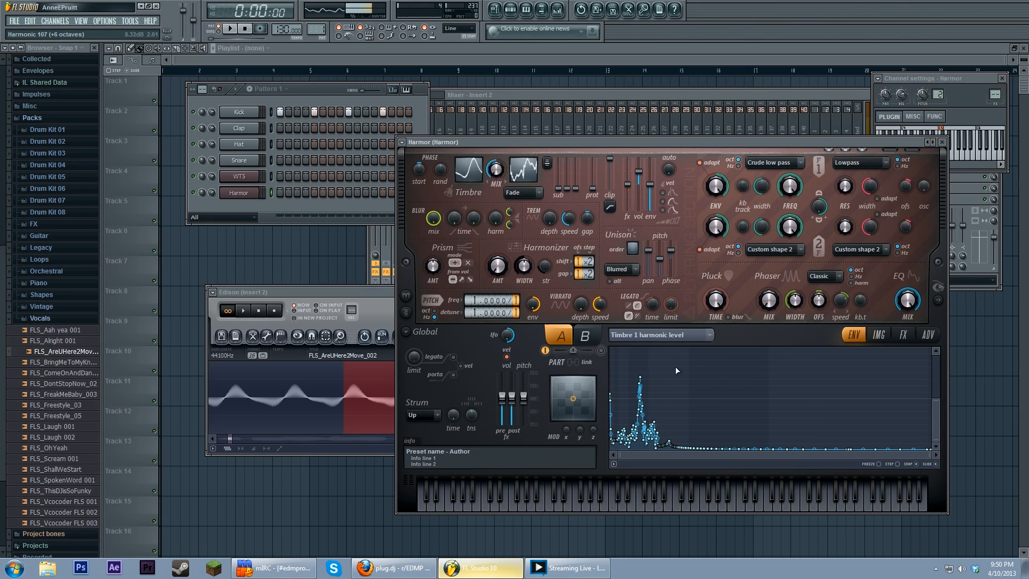
Step: Reveal Harmor's spectral display and view the full Harmonic phase curve
left_click(938, 300)
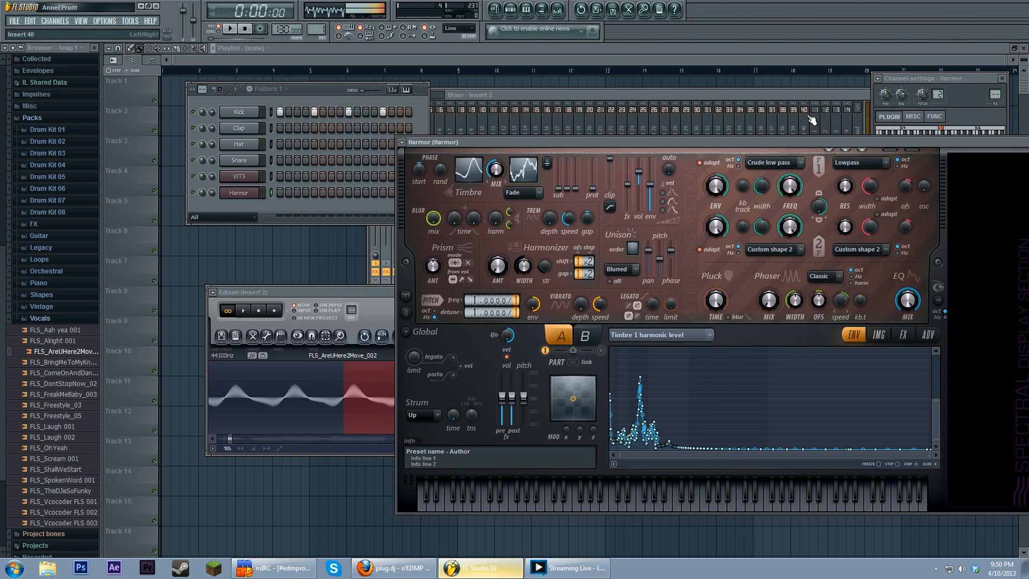
left_click_drag(789, 141, 622, 134)
left_click(491, 327)
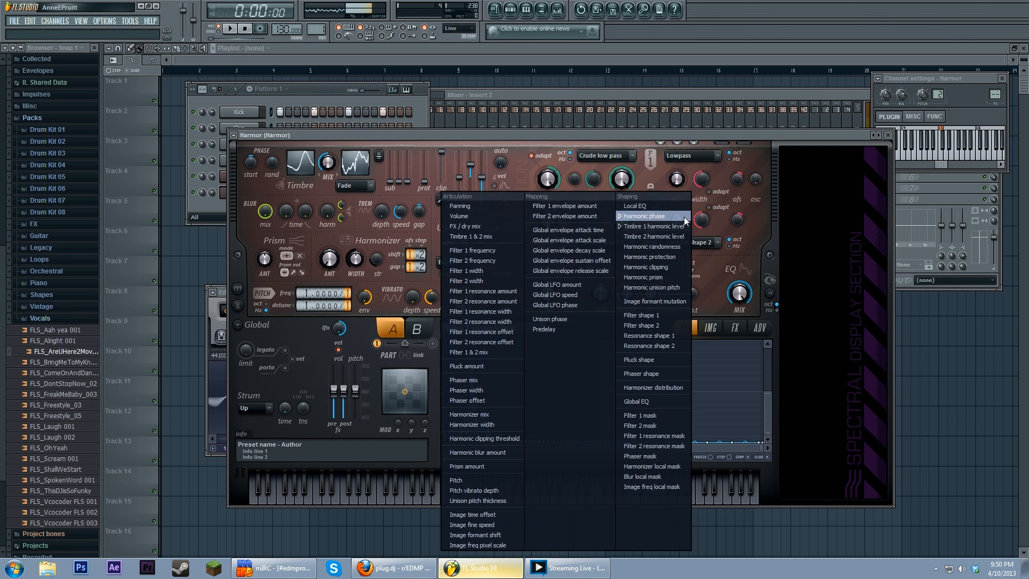
left_click(651, 218)
left_click_drag(477, 449, 766, 452)
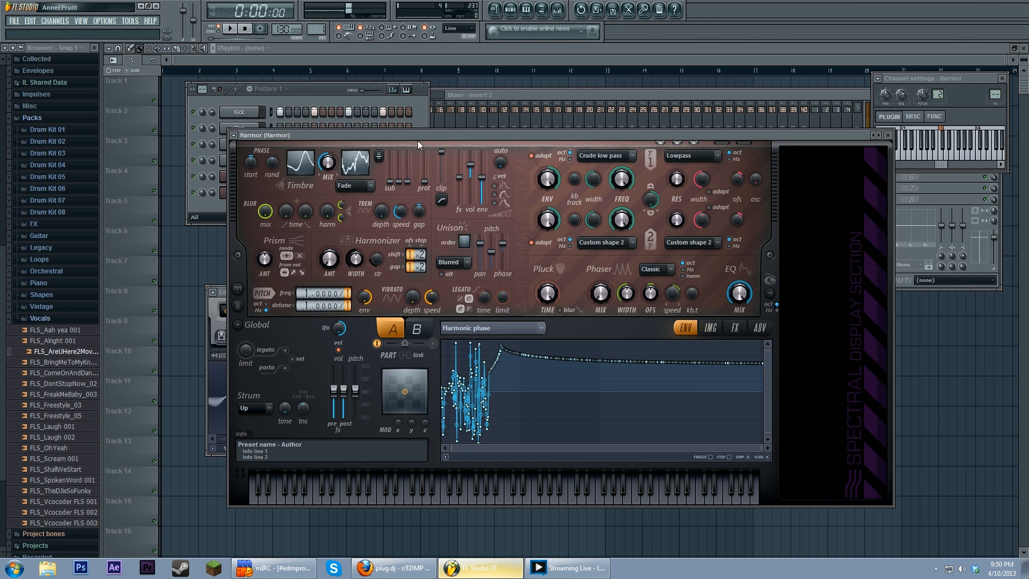
Step: Play notes with the resynthesized timbre and examine them in the spectral display
left_click_drag(418, 135, 478, 126)
key("z")
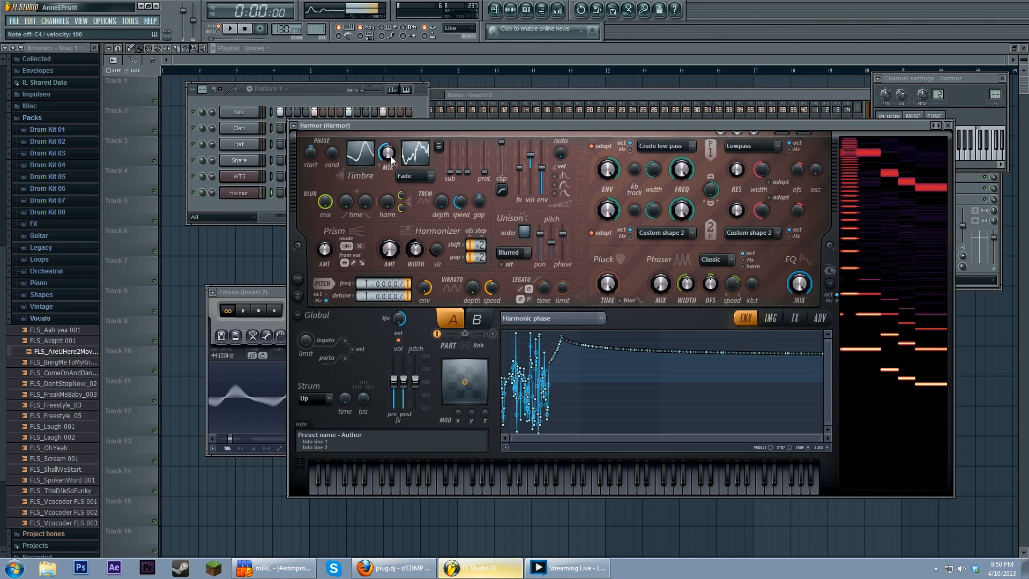
left_click_drag(443, 124, 459, 112)
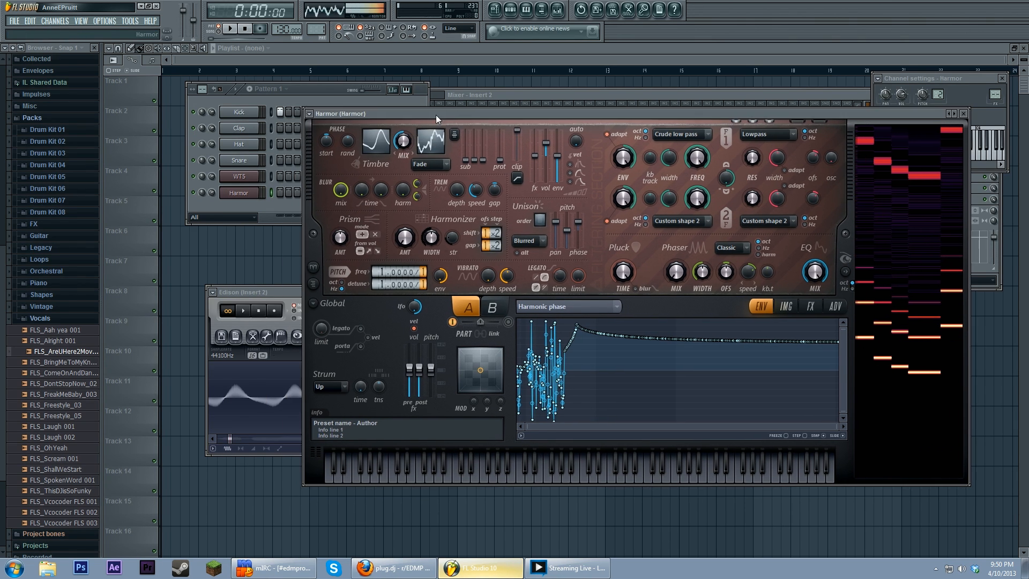
Step: Reset Harmor to its Default preset
left_click(308, 113)
mouse_move(342, 143)
left_click(425, 328)
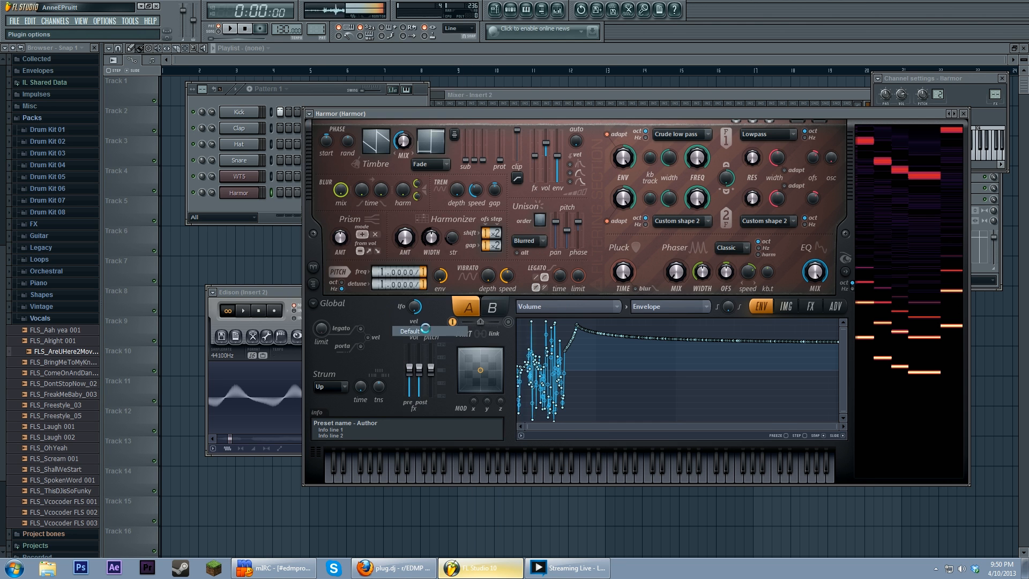
Step: Load the single cycle selected in Edison into Harmor's image section and display the image on an octave scale
left_click(785, 306)
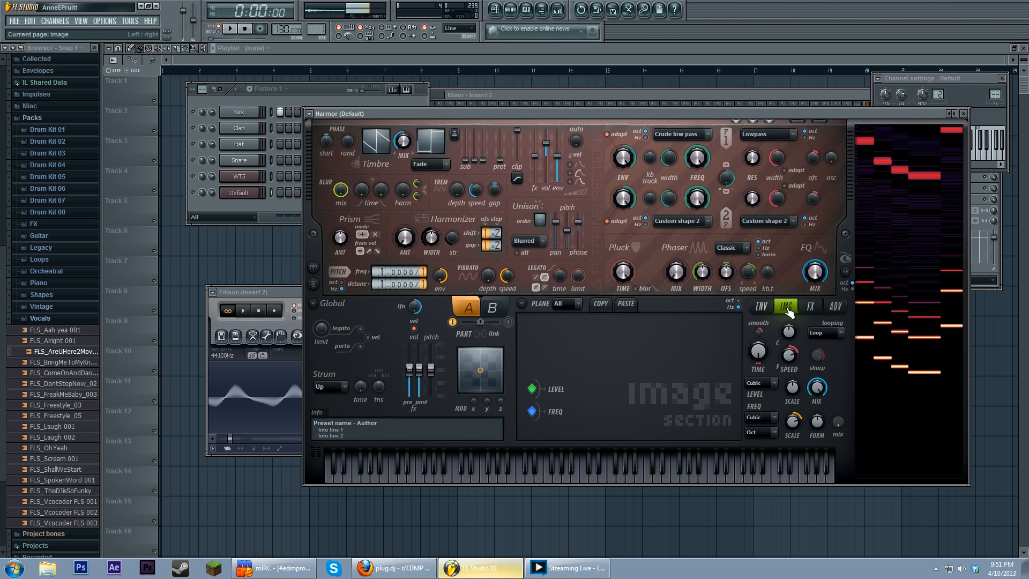
left_click_drag(511, 114, 529, 97)
left_click_drag(295, 295, 223, 211)
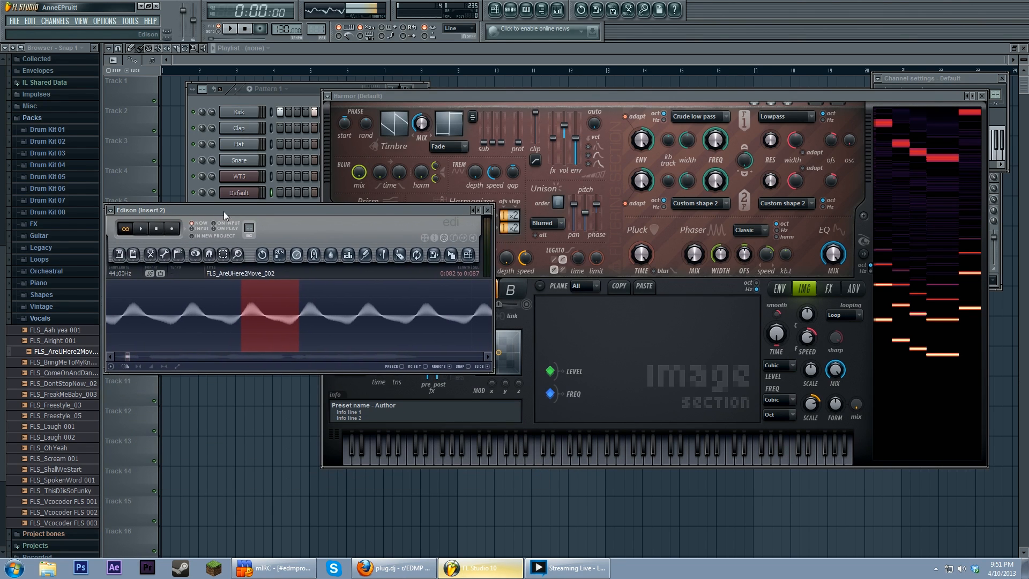
left_click_drag(450, 256, 625, 342)
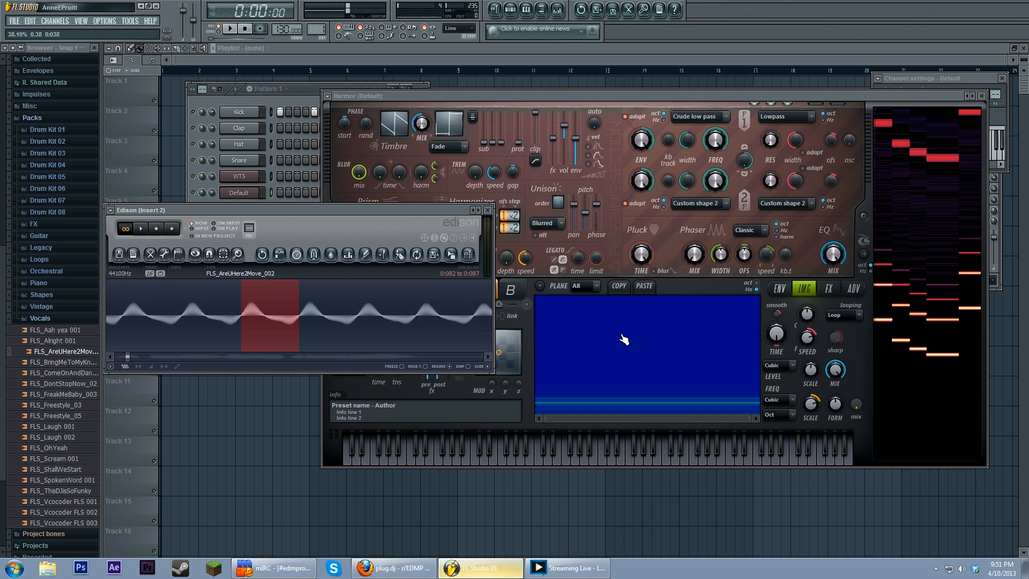
left_click(756, 283)
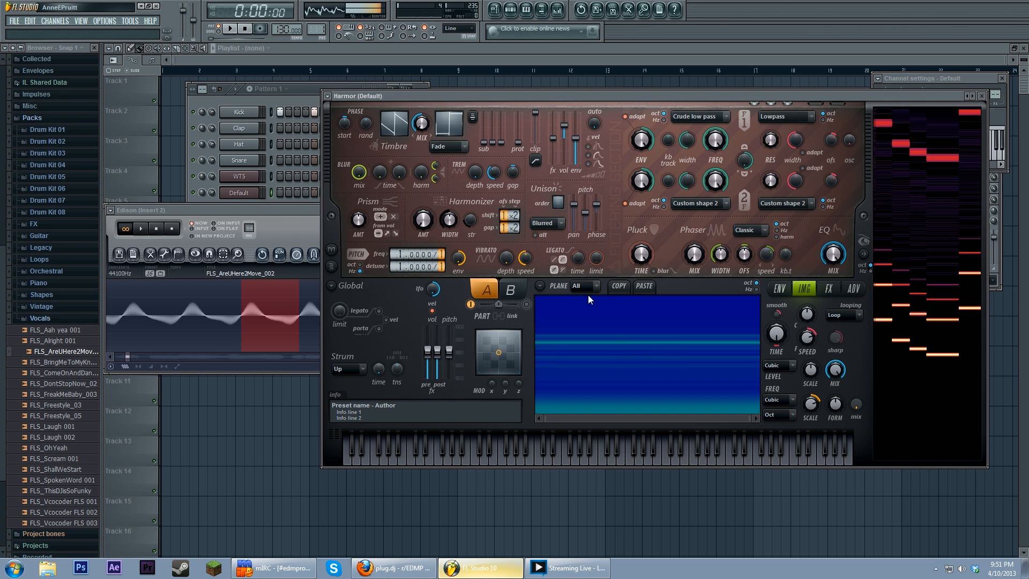
Step: Play several notes with the single-cycle image and watch them in the spectral display
key("q")
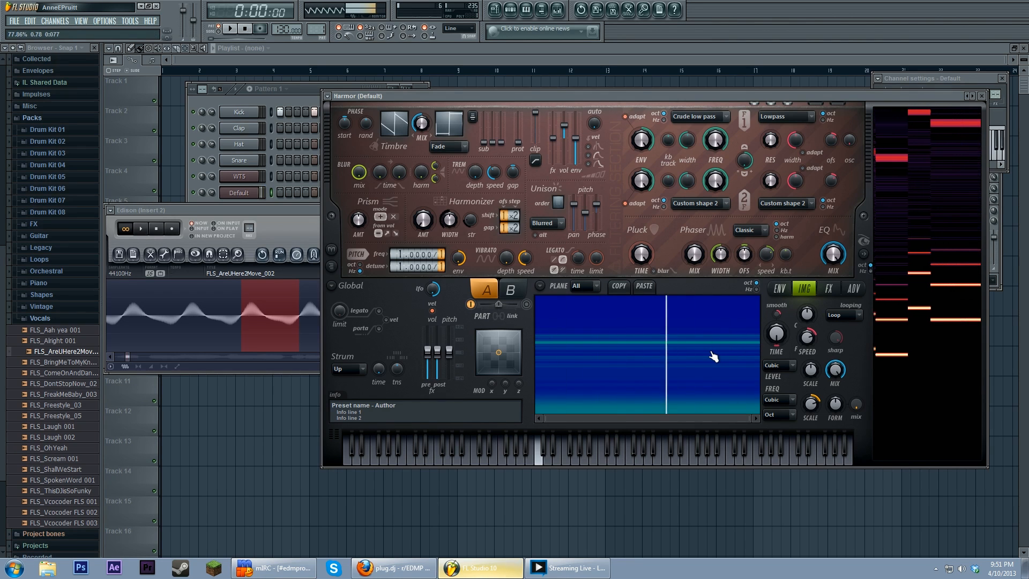
key("w")
key("e")
key("r")
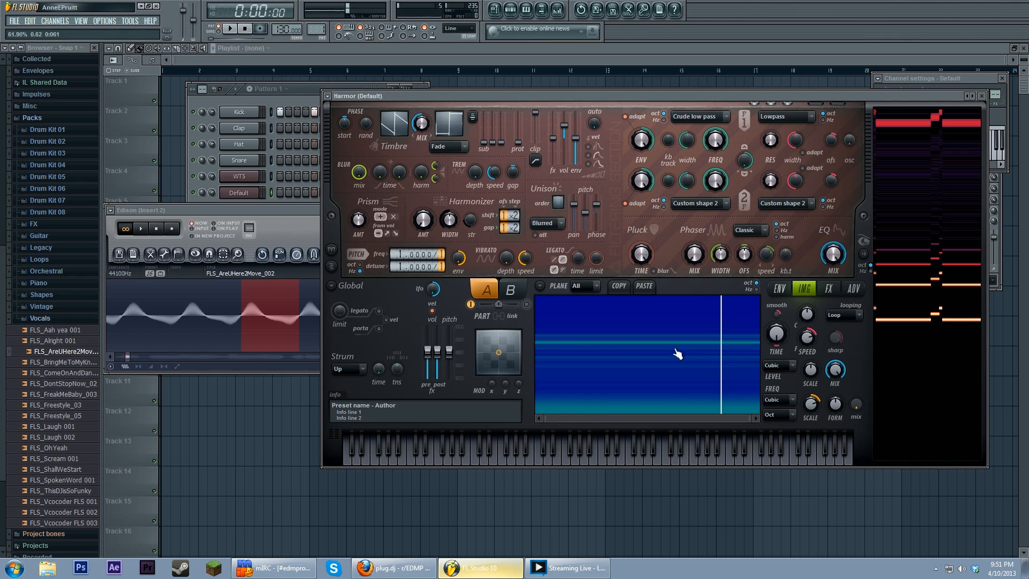
Step: Select a different single wave cycle of the vocal sample in Edison, from 0:590 to 0:593
left_click(291, 211)
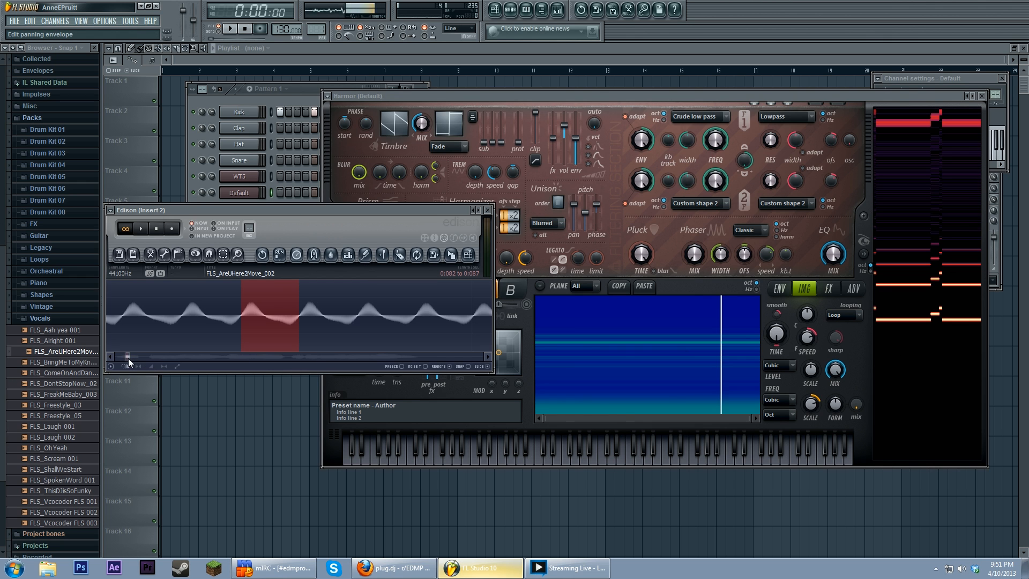
left_click_drag(128, 357, 220, 358)
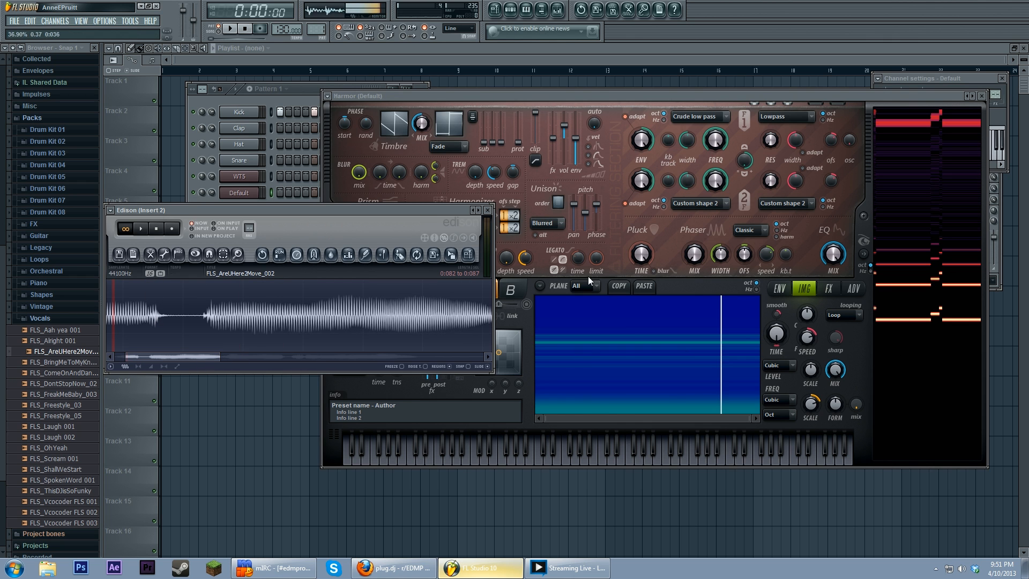
left_click_drag(406, 97, 420, 102)
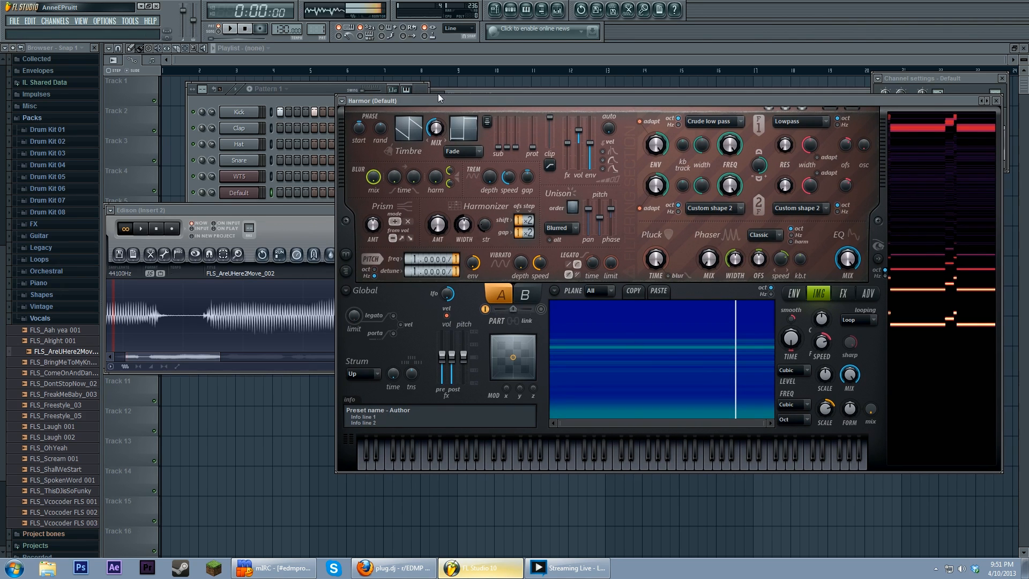
left_click(240, 316)
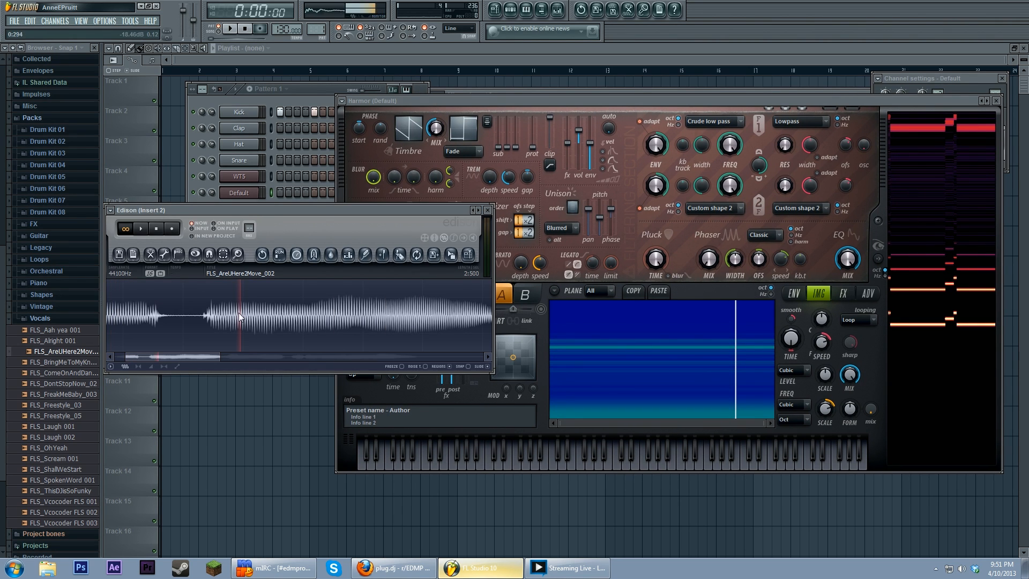
left_click_drag(127, 358, 173, 357)
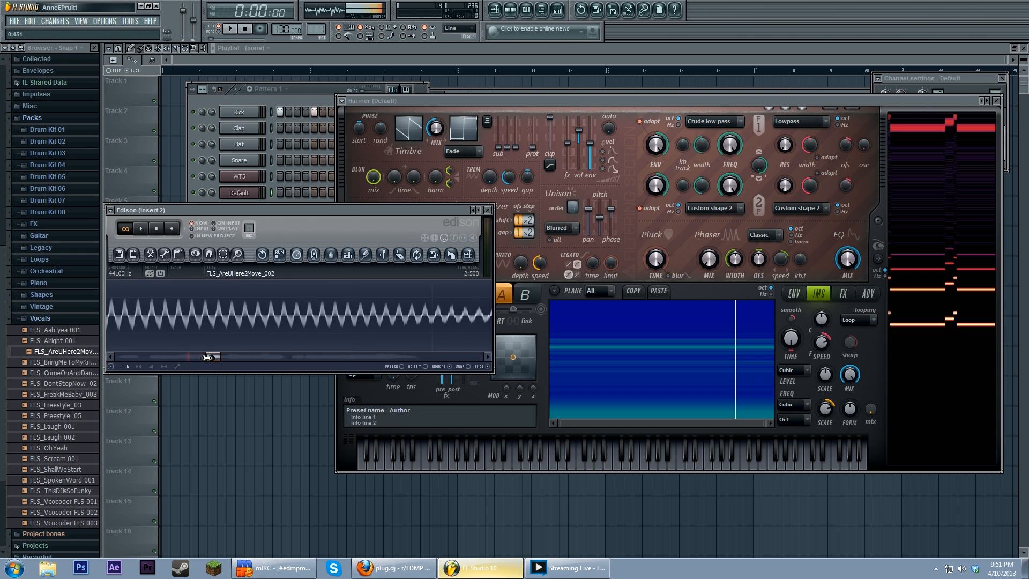
left_click_drag(173, 358, 204, 357)
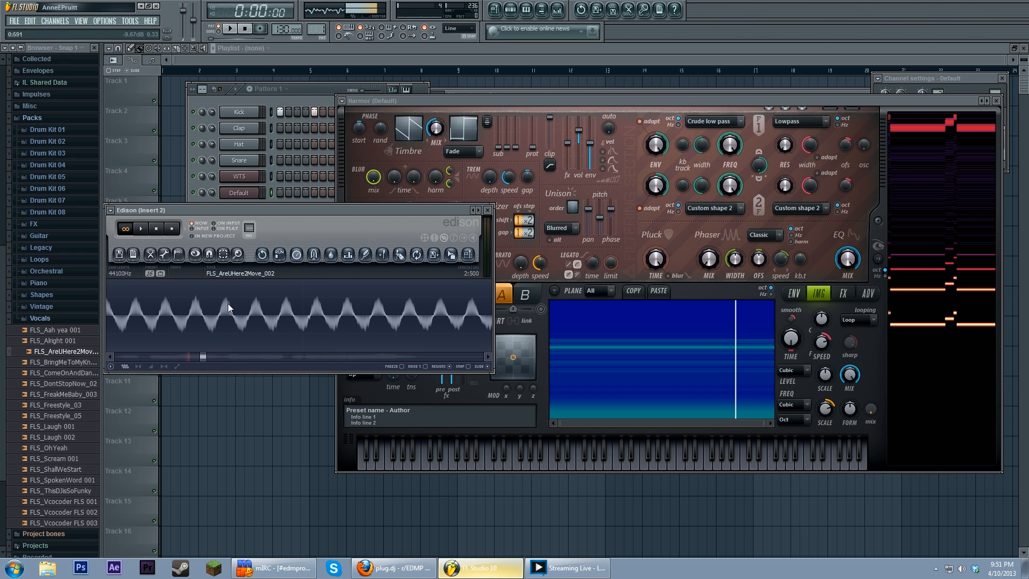
left_click_drag(217, 314, 226, 319)
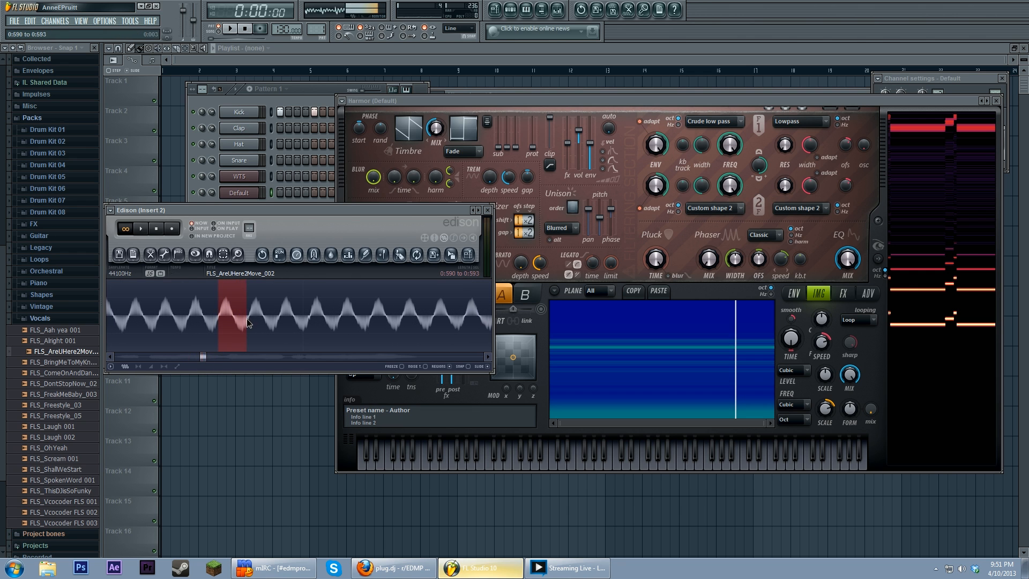
Step: Append the previewed Edison cycle to the end of Harmor's image and turn the image speed to its centre position
left_click(141, 229)
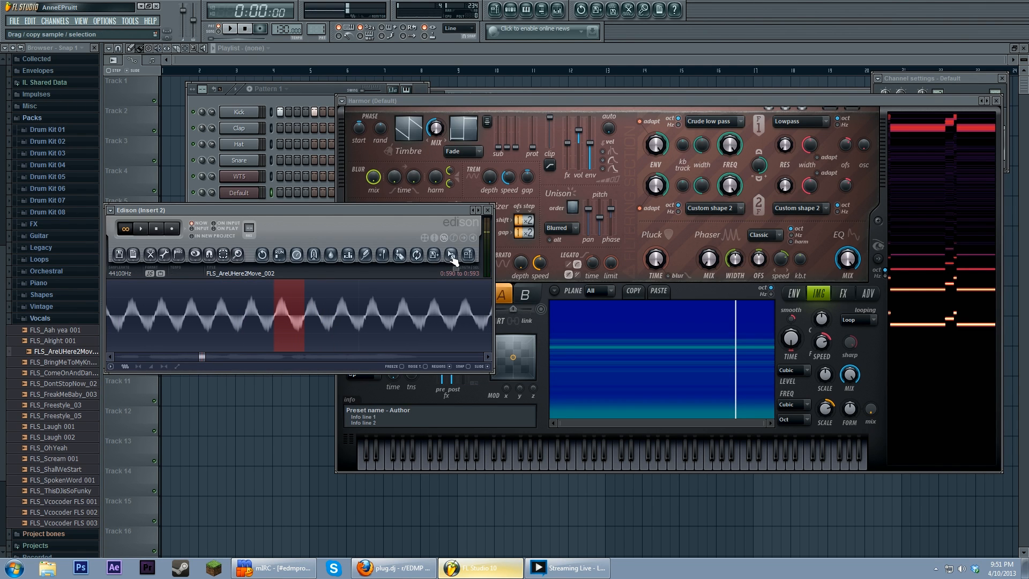
left_click_drag(451, 257, 755, 360)
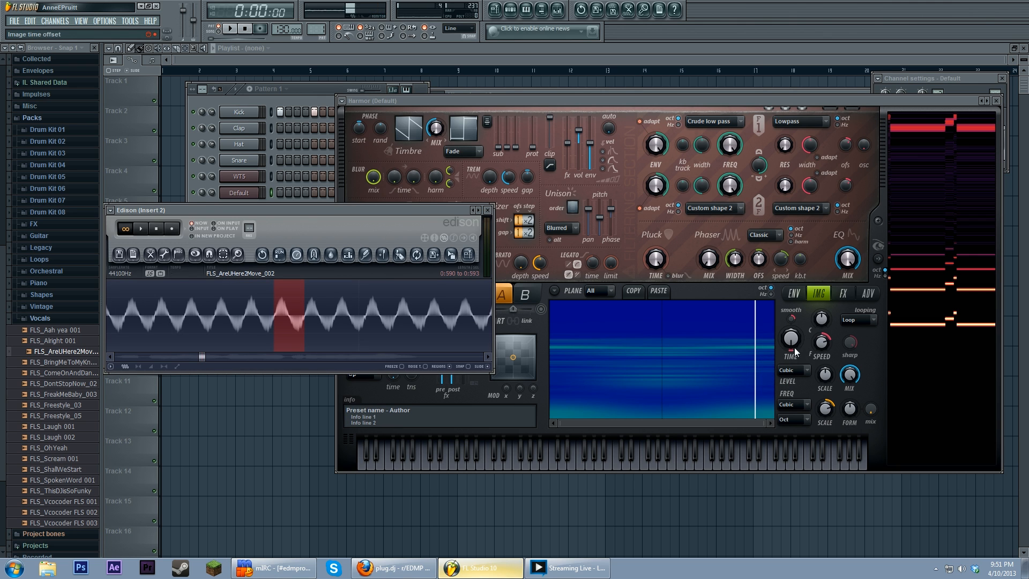
left_click(822, 343)
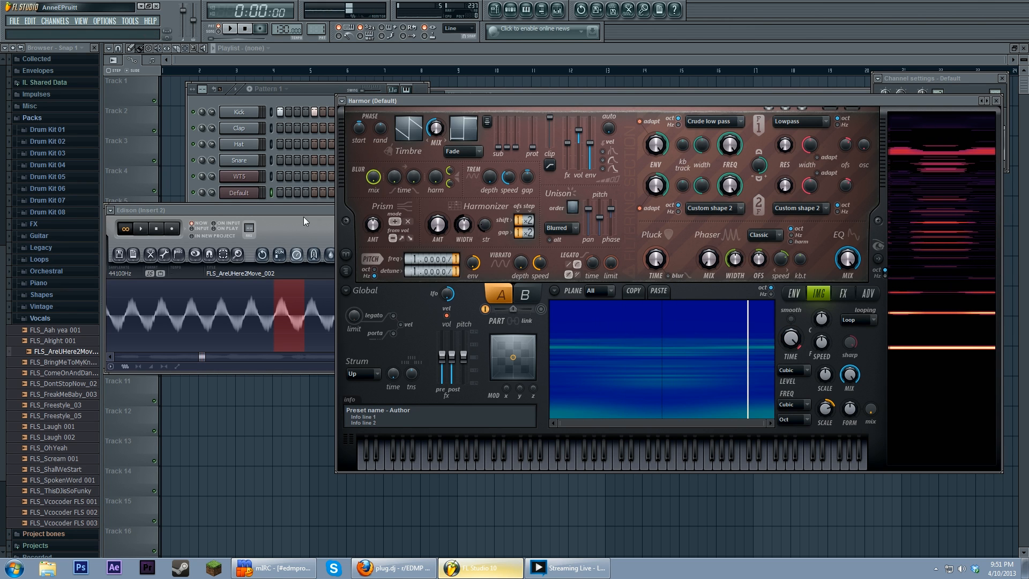
Step: Listen to the later part of the vocal sample in Edison to find another suitable cycle
left_click(201, 364)
left_click_drag(208, 356, 281, 360)
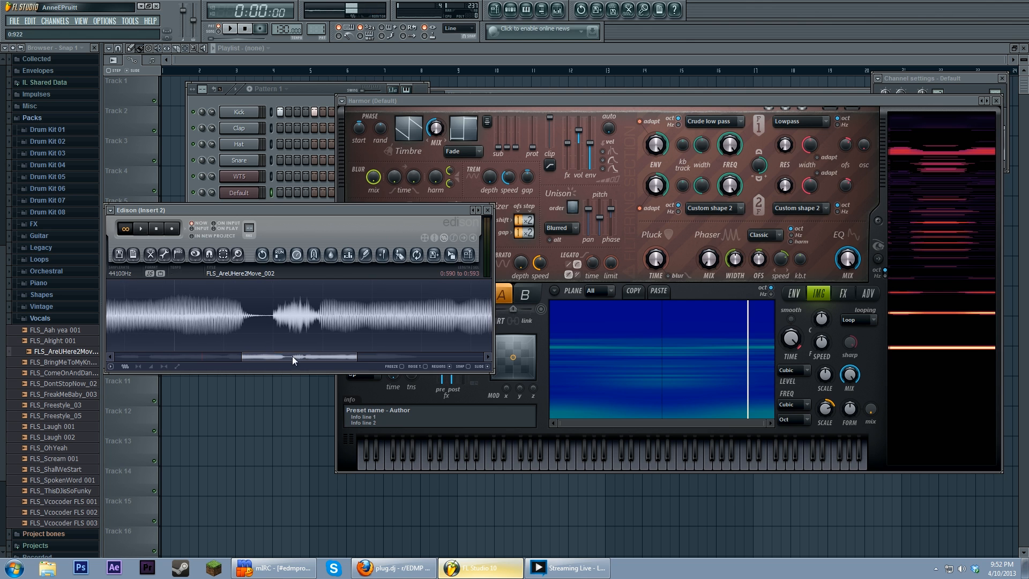
left_click(147, 230)
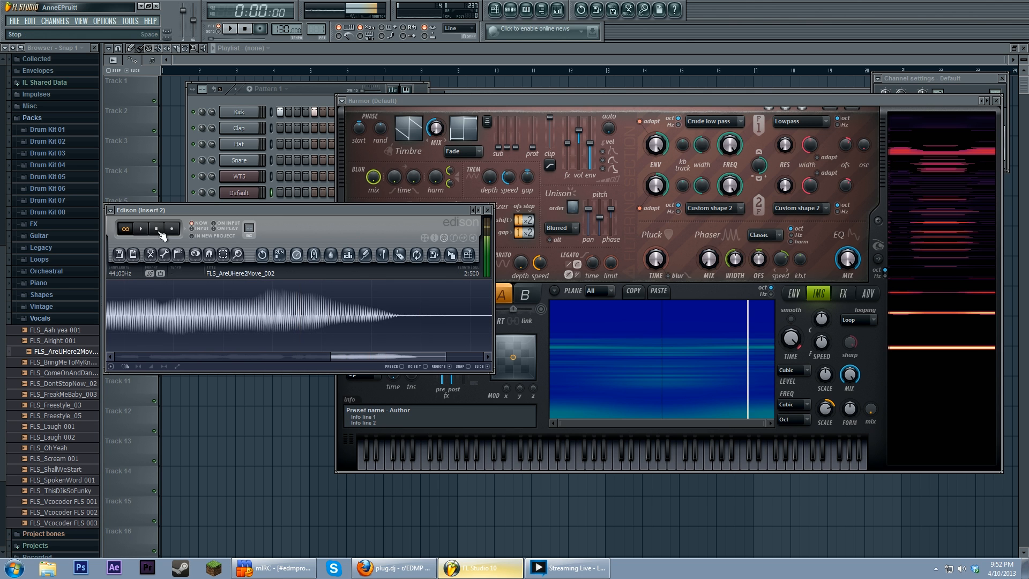
left_click(156, 231)
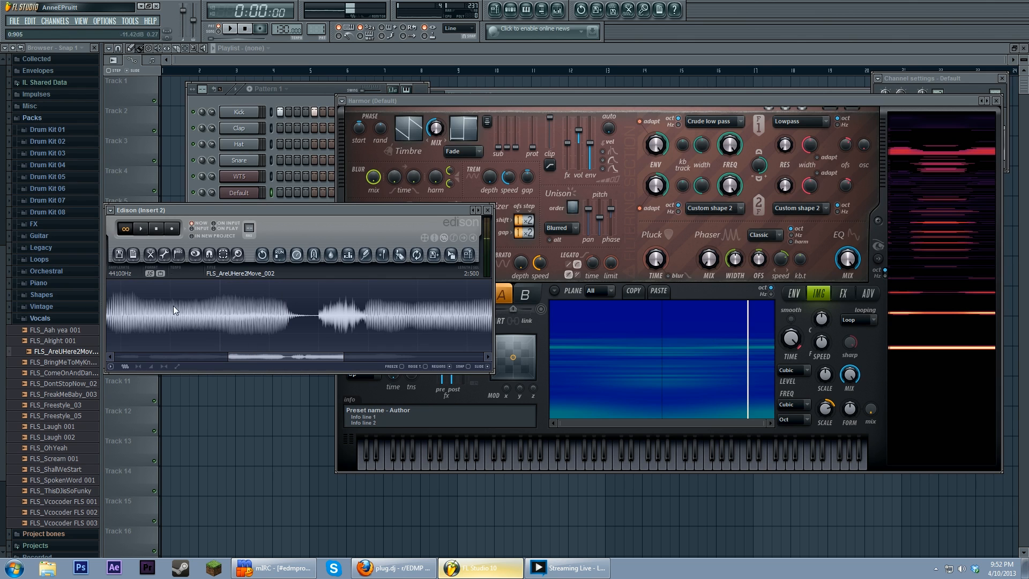
Step: Select a third single wave cycle of the vocal sample in Edison, from 0:900 to 0:903
left_click_drag(346, 362, 248, 355)
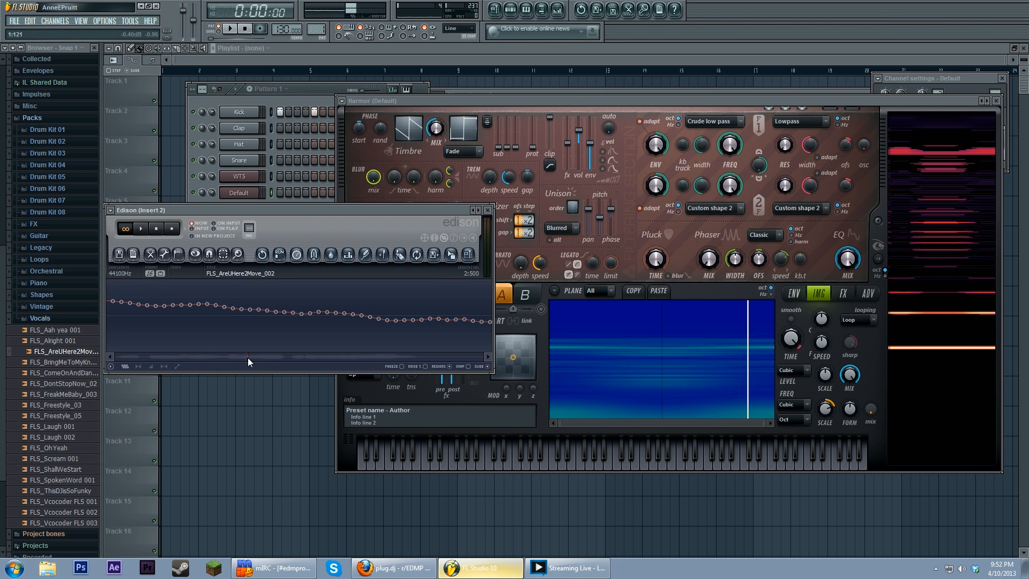
left_click(249, 358)
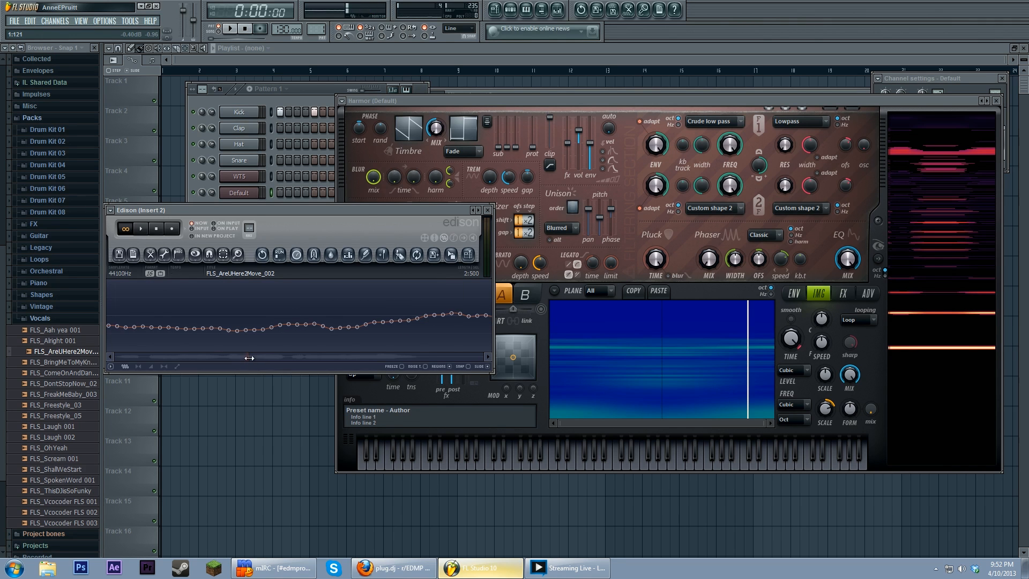
mouse_move(249, 358)
left_mouse_down()
mouse_move(295, 358)
mouse_move(248, 357)
left_mouse_up()
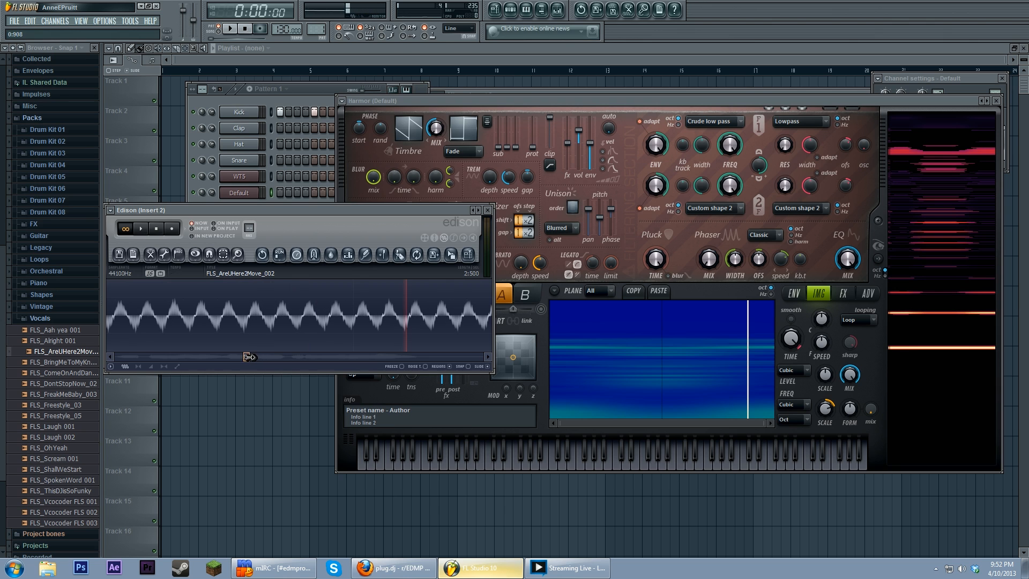
left_click(355, 316)
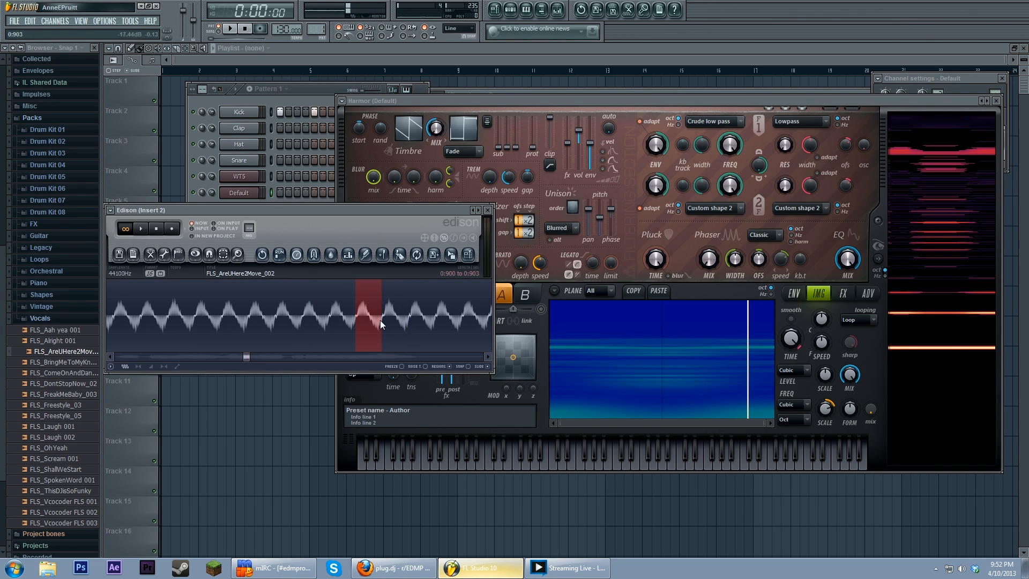
Step: Preview the third cycle and append it to the end of Harmor's image
left_click(139, 229)
left_click(156, 229)
left_click_drag(459, 256, 770, 360)
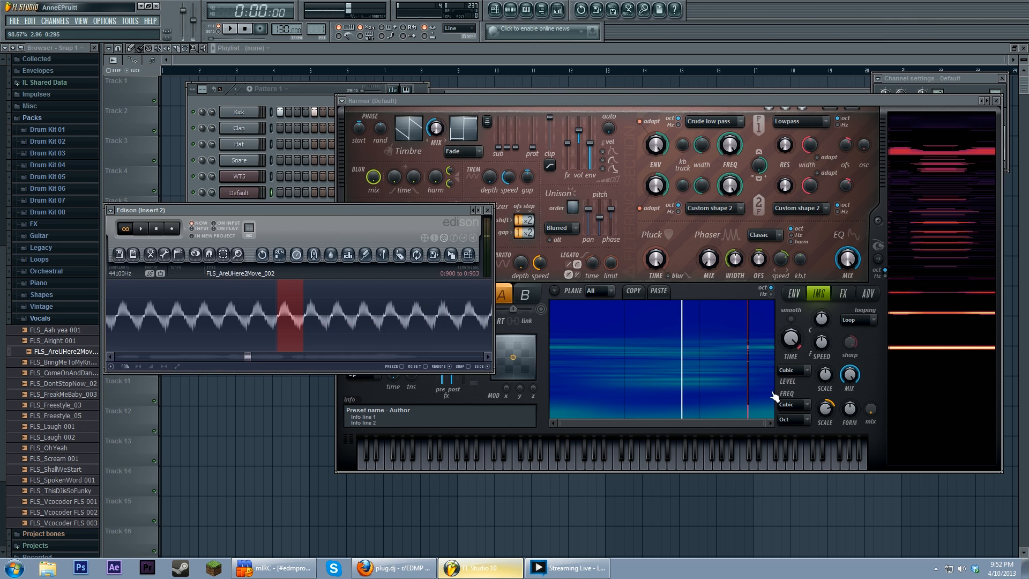
Step: Scrub the image position back and forth across the three cycles to hear the timbre morph
left_click_drag(699, 369, 566, 379)
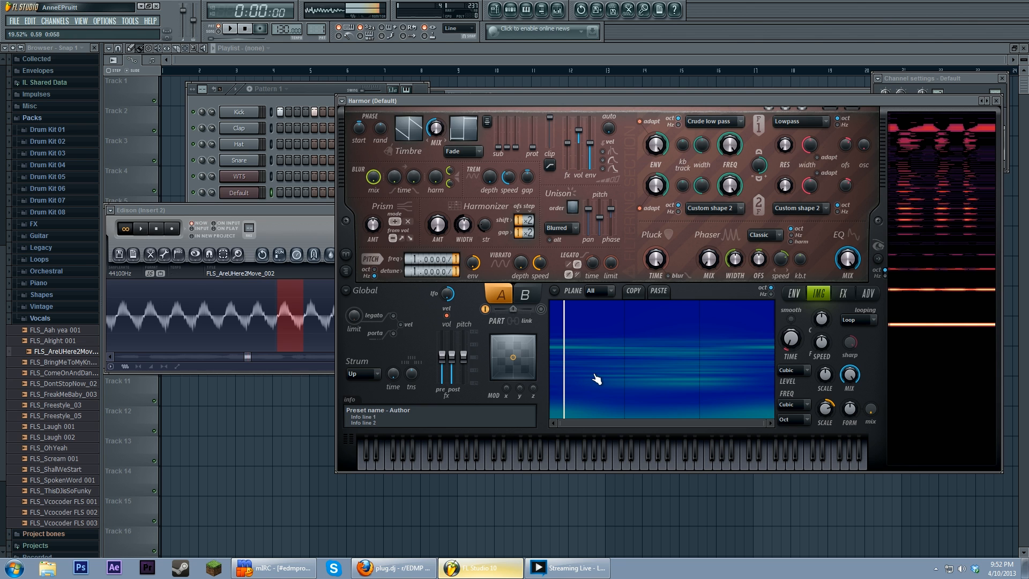
left_click_drag(597, 379, 575, 369)
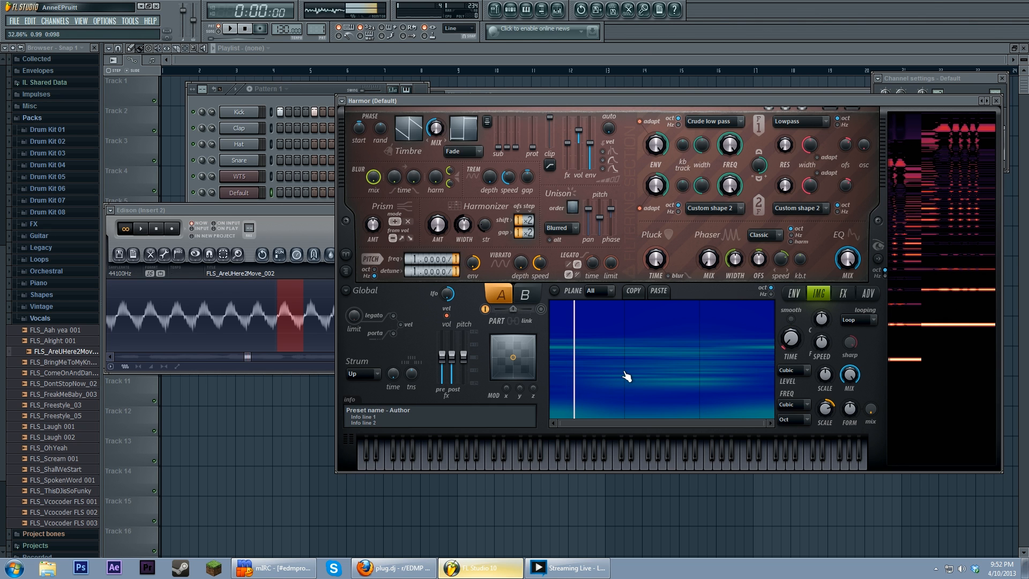
left_click_drag(609, 367, 748, 369)
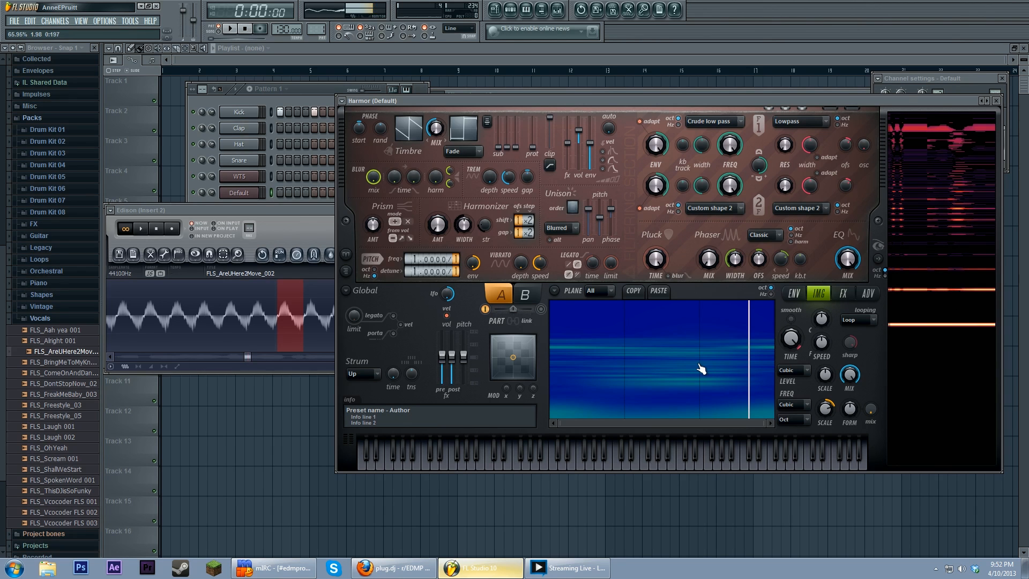
Step: Open the WTS channel's Harmor instance and show its image section
left_click(323, 95)
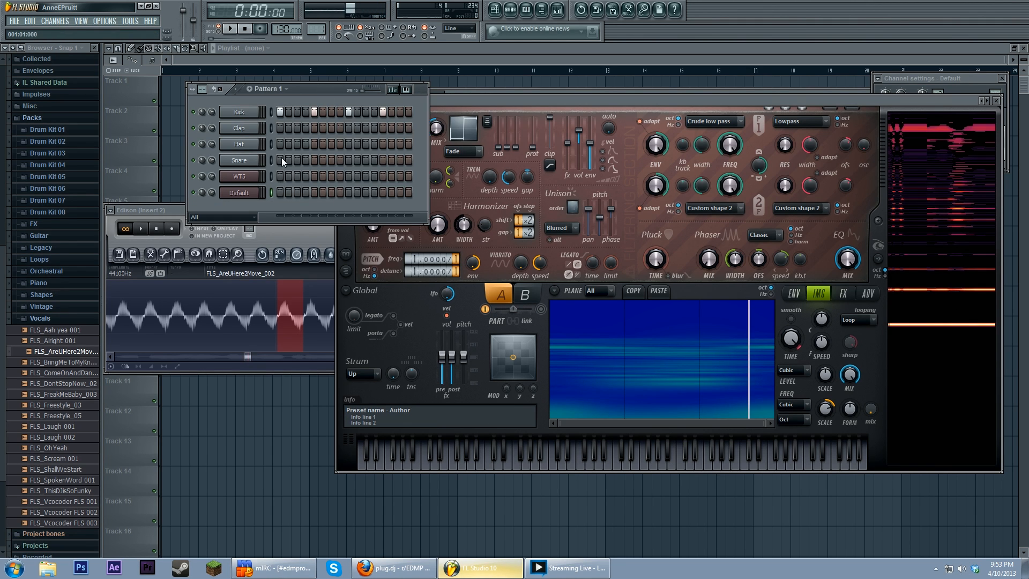
left_click(246, 174)
left_click_drag(455, 134, 466, 130)
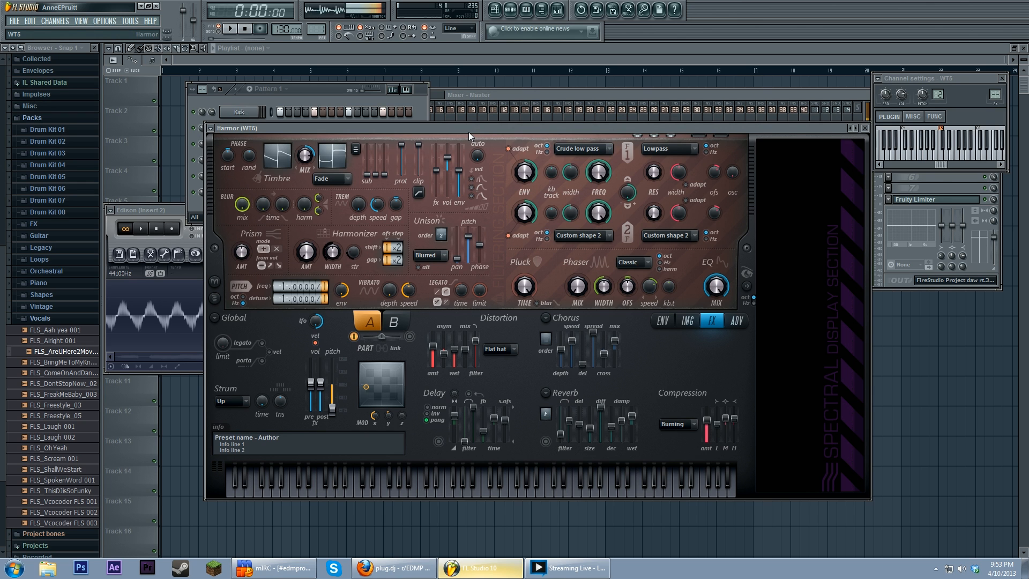
left_click(687, 322)
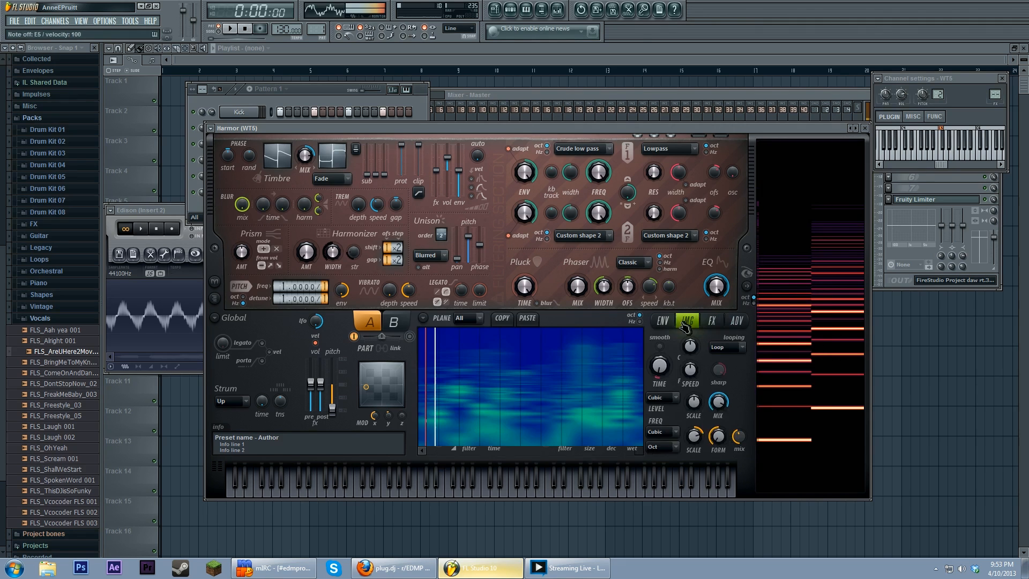
Step: Play a note with the WTS patch and inspect its effects and envelope sections
left_click(394, 488)
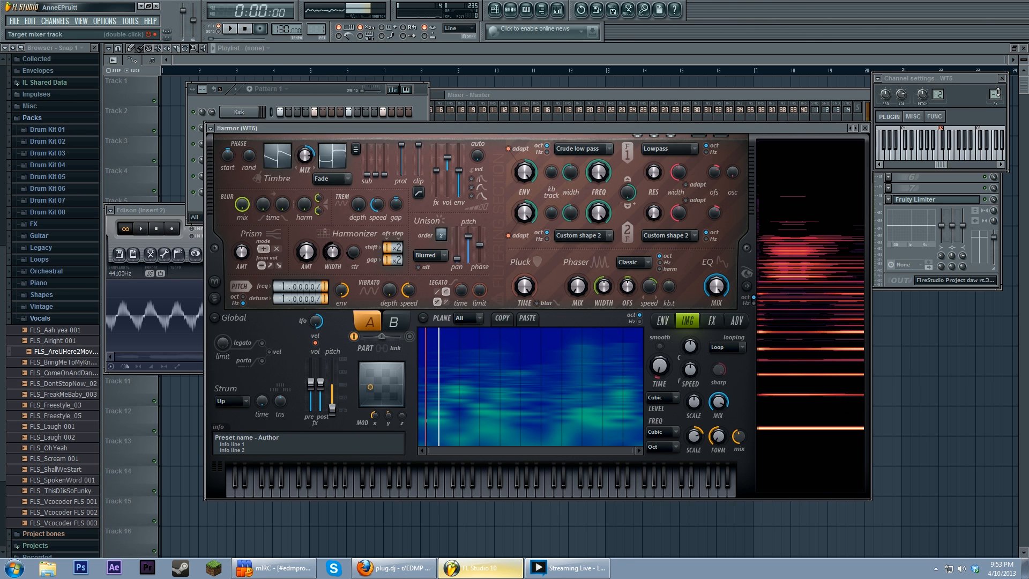
left_click(711, 320)
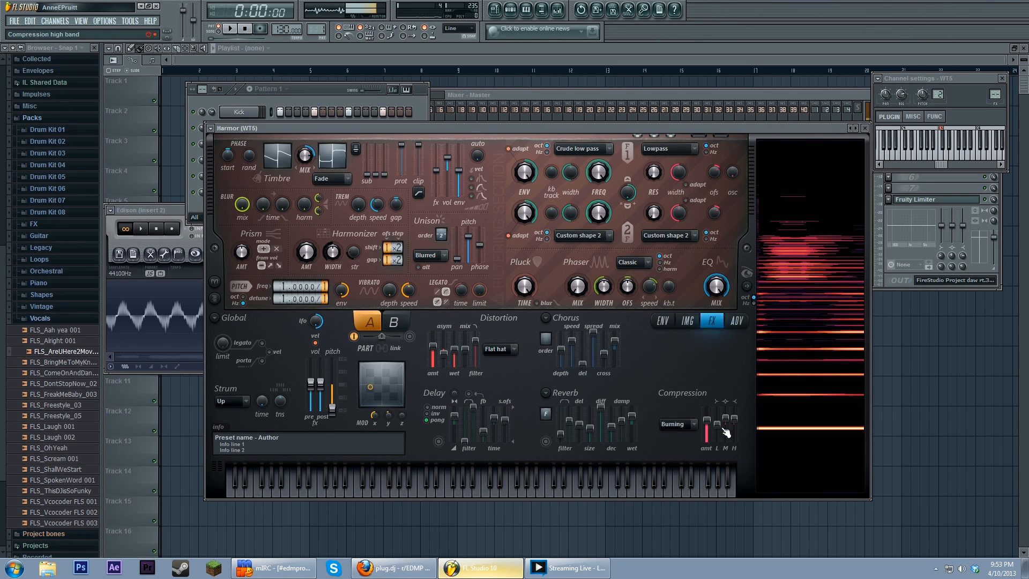
left_click(661, 321)
Step: Return to the WTS patch's image section and play notes with the XY pad's X modulation moved to 100%
left_click(687, 321)
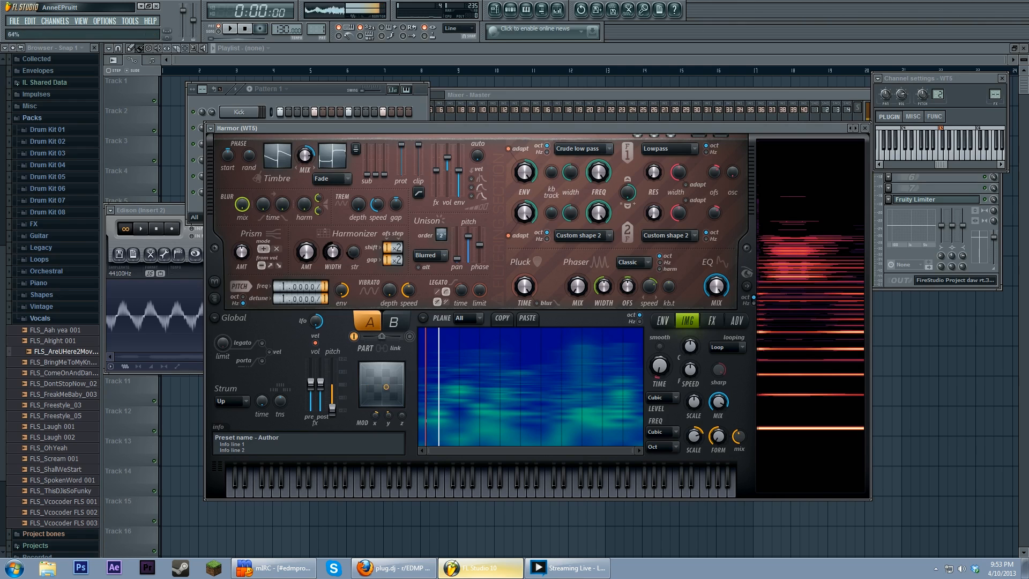
left_click(376, 487)
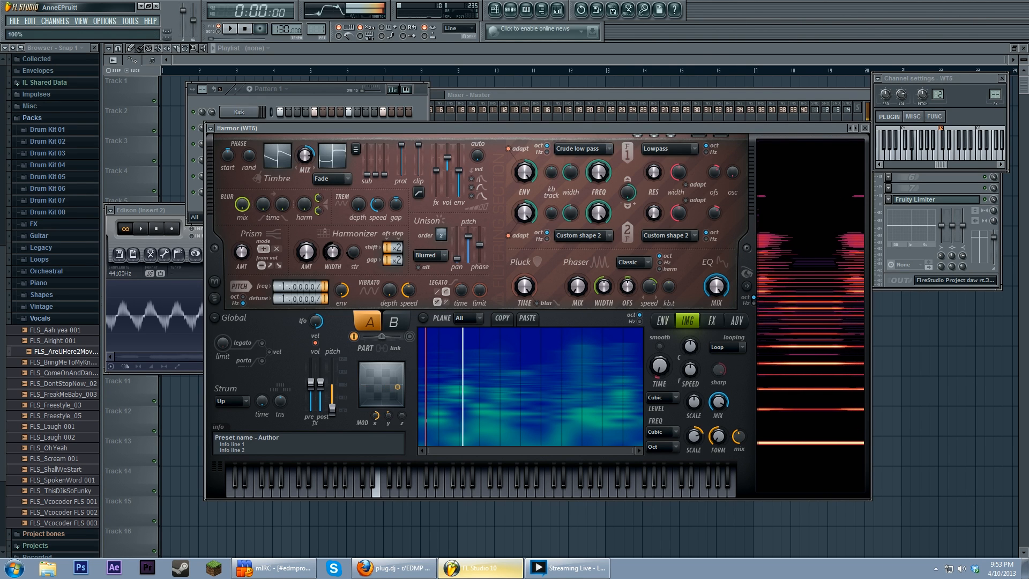
left_click(376, 487)
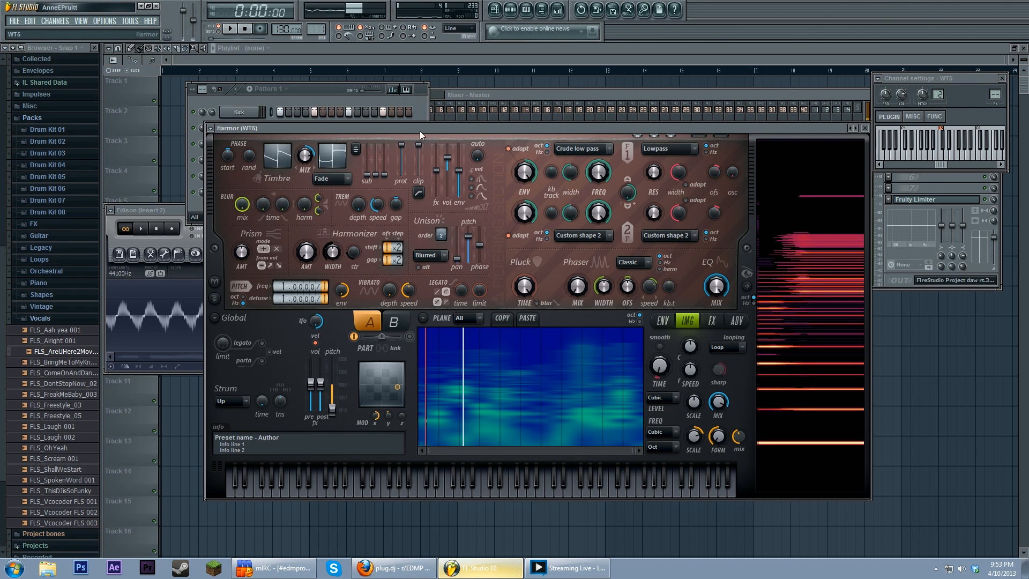
Step: Swap the WTS Harmor instance for the Default channel's Harmor and lower its global pitch slider
left_click(864, 128)
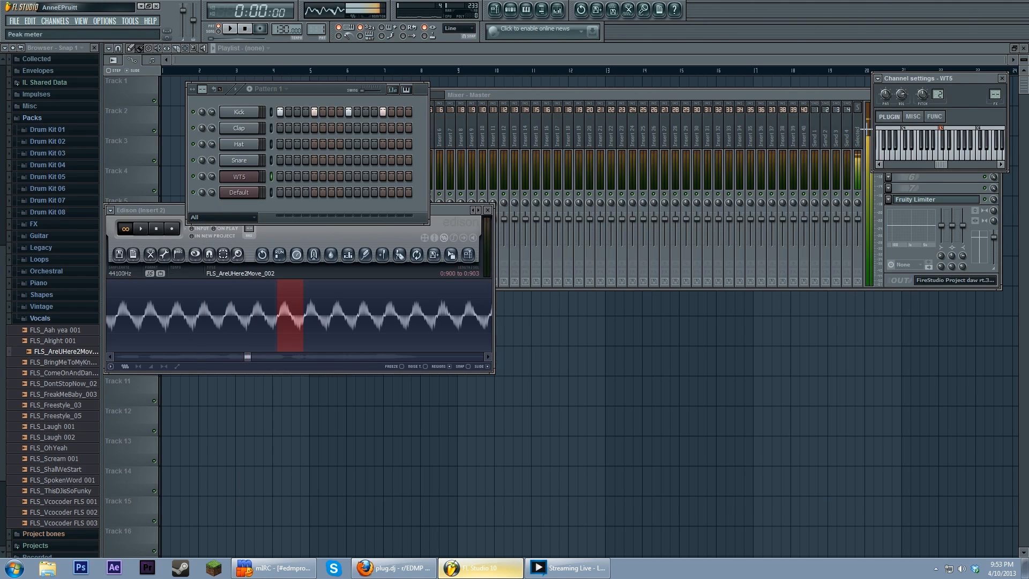
left_click(259, 192)
left_click_drag(477, 101, 383, 122)
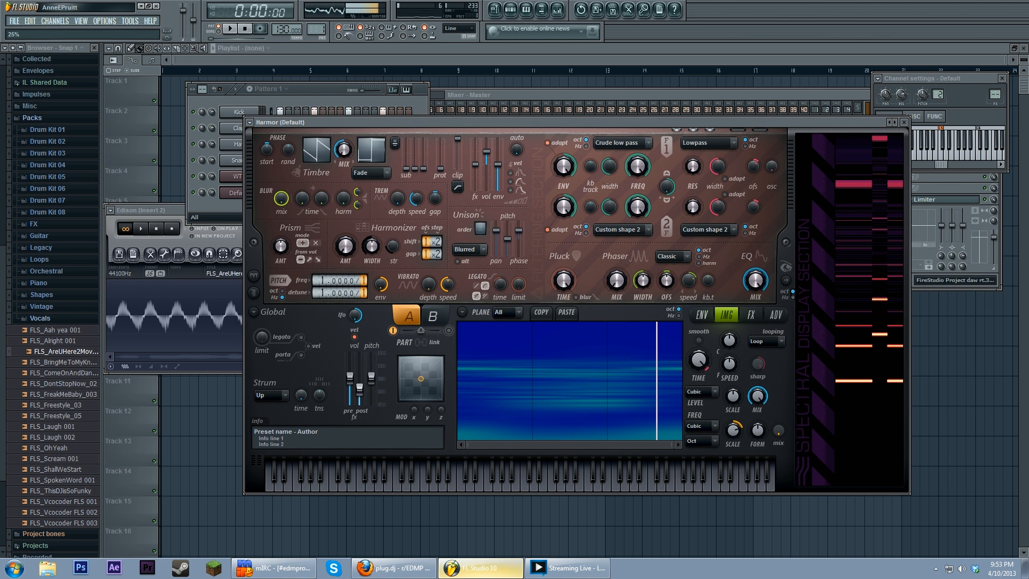
left_click_drag(370, 378, 373, 402)
Step: Play a run of notes between C4 and F4 to hear the resynthesized image at the lowered pitch
key("e")
key("v")
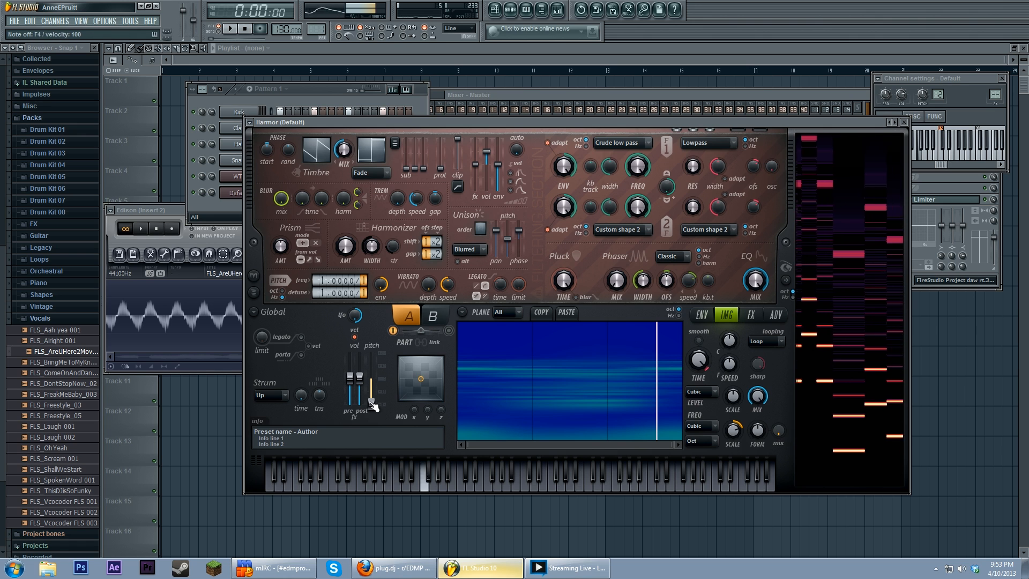
key("z")
key("x")
key("c")
key("w")
key("c")
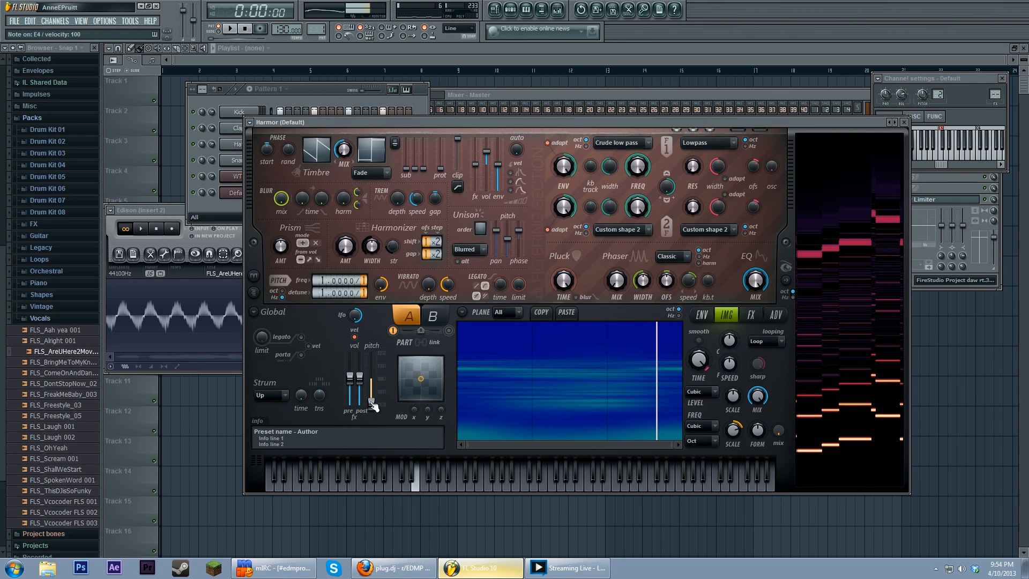
key("z")
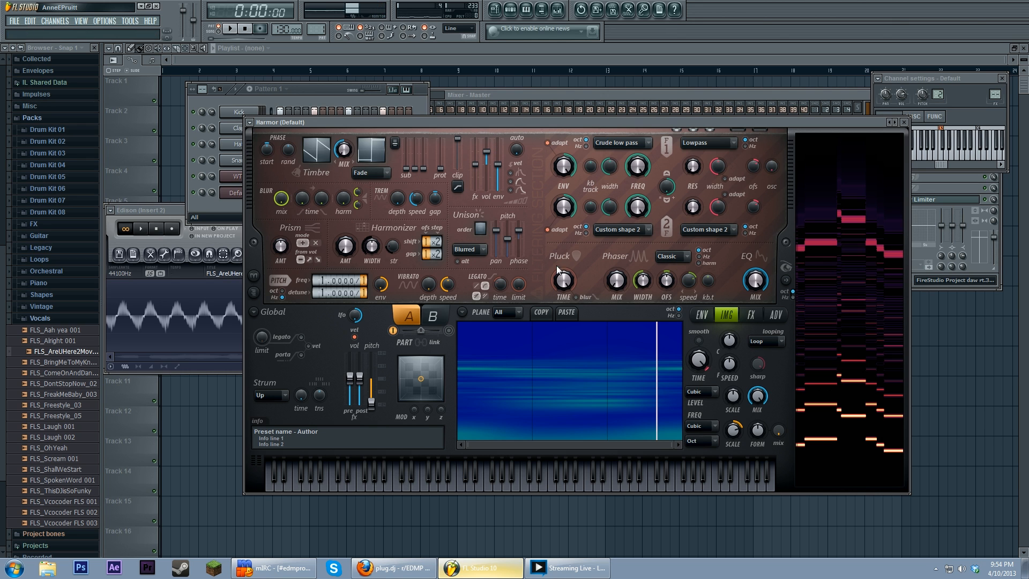
Step: Switch the image display and the visual feedback to the Hz scale while playing notes, and return both to the octave scale
left_click(679, 316)
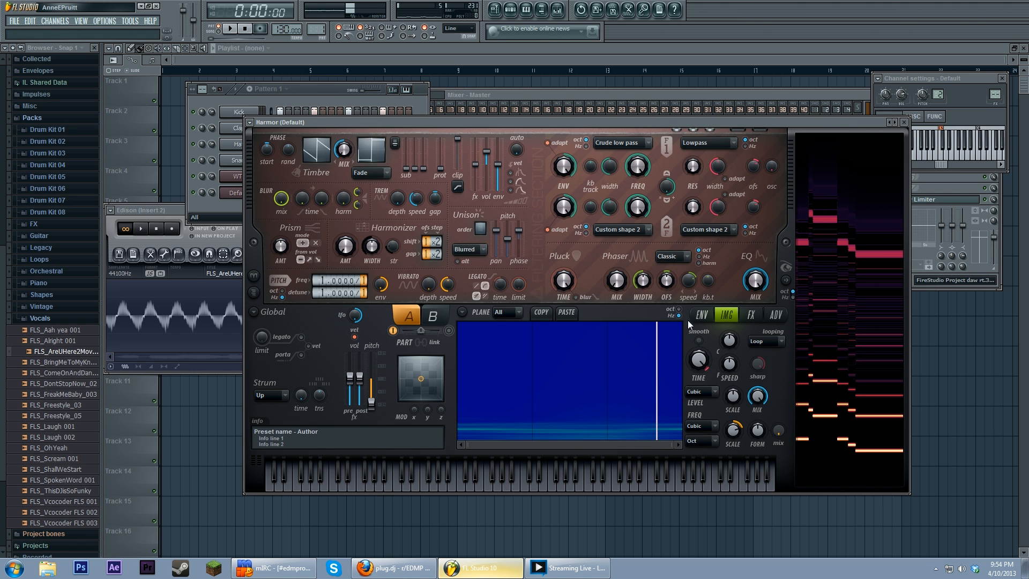
left_click(792, 298)
key("z")
key("v")
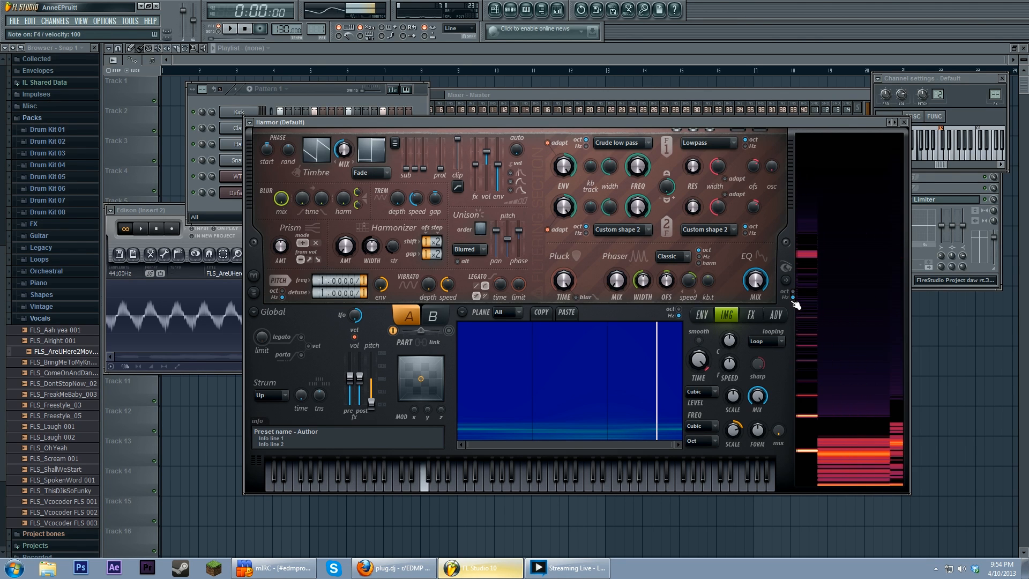
left_click(793, 291)
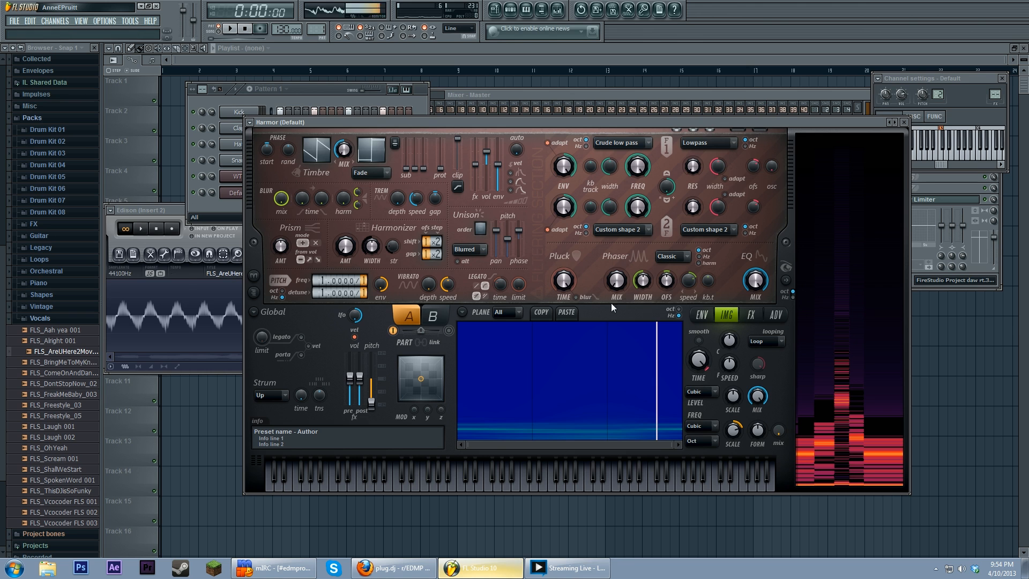
left_click(678, 309)
key("b")
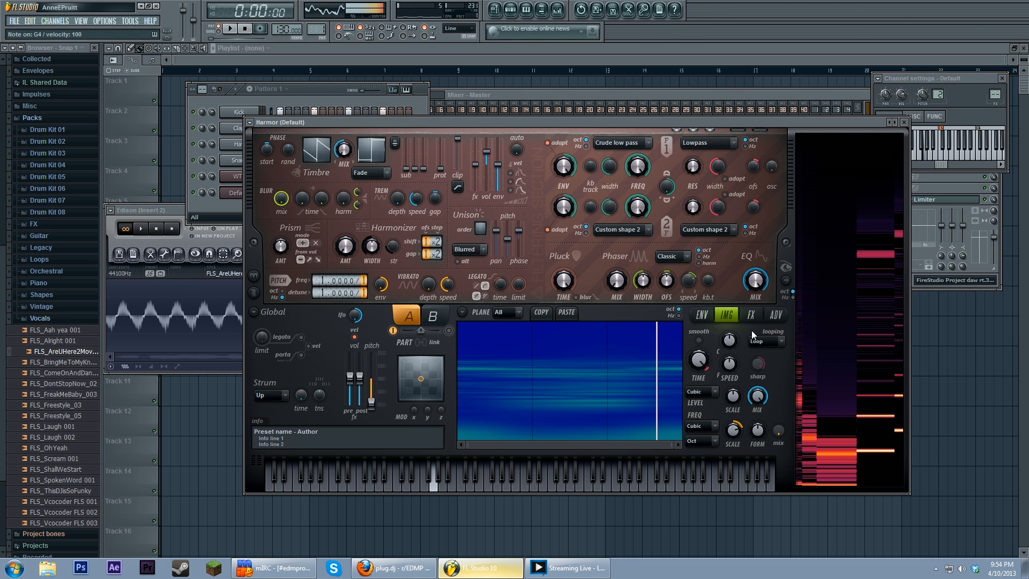
Step: Turn the image level mix down and back up while playing notes to compare the plain timbre with the image
left_click(761, 398)
key("b")
key("b")
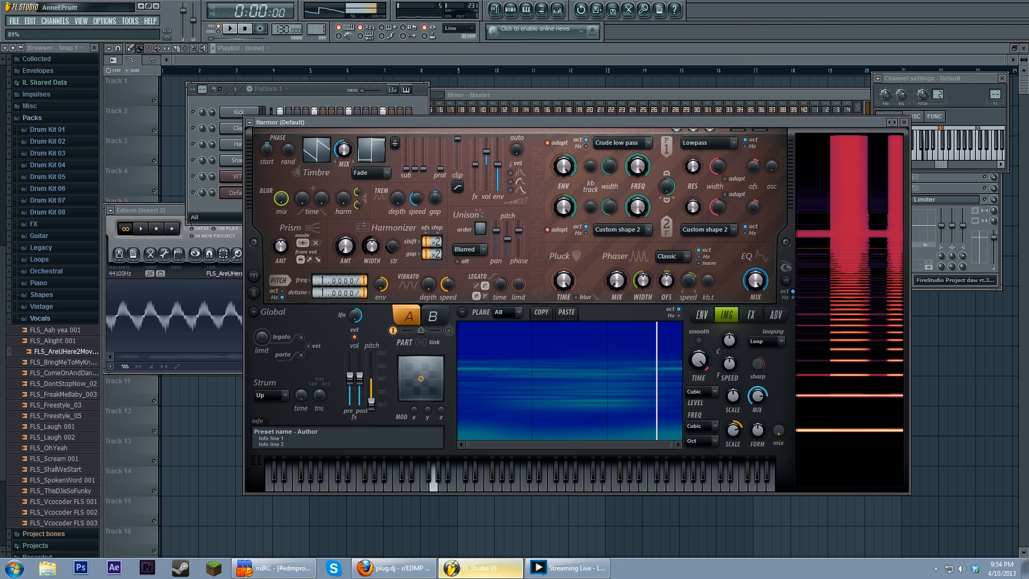
left_click_drag(759, 398, 760, 461)
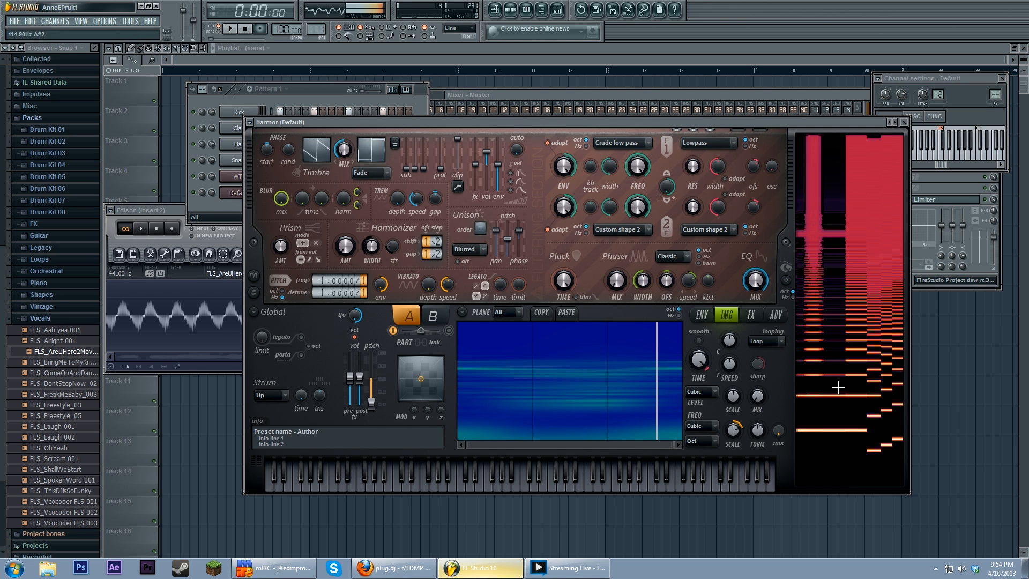
left_click_drag(761, 397, 761, 337)
key("v")
key("b")
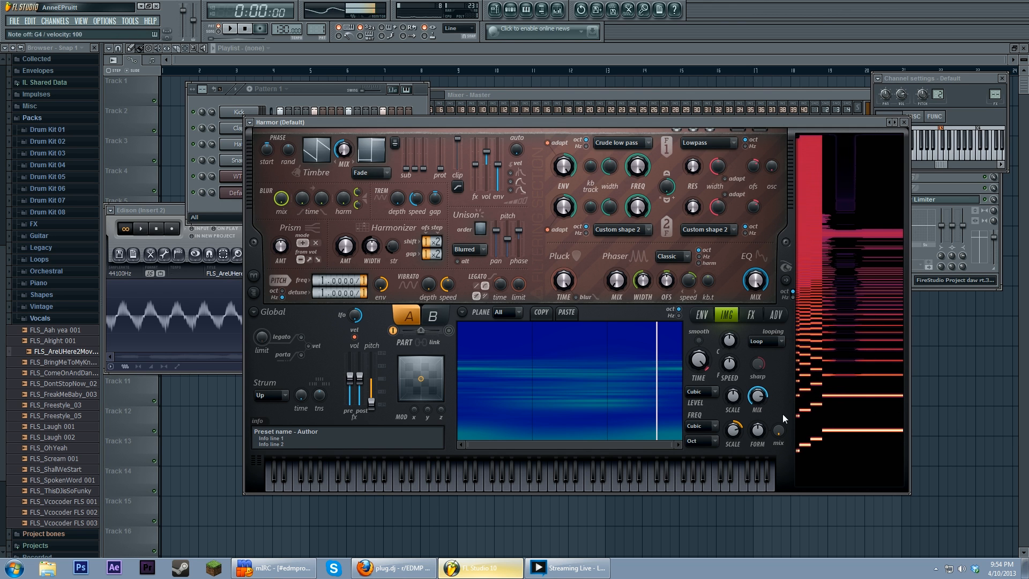
Step: Play further notes with the image level mix turned up to hear the single-cycle sound
key("z")
key("v")
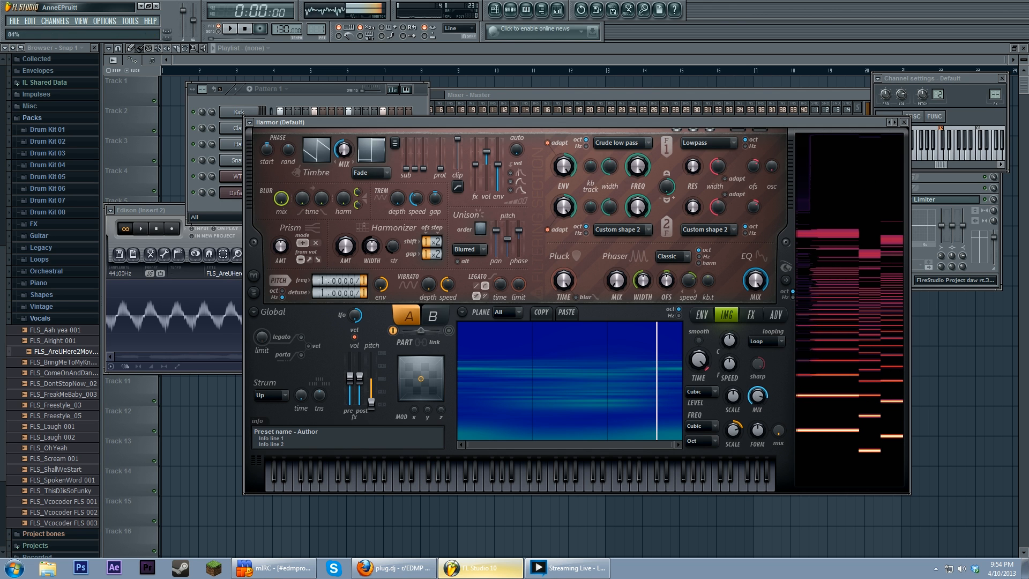
key("b")
key("z")
key("x")
key("c")
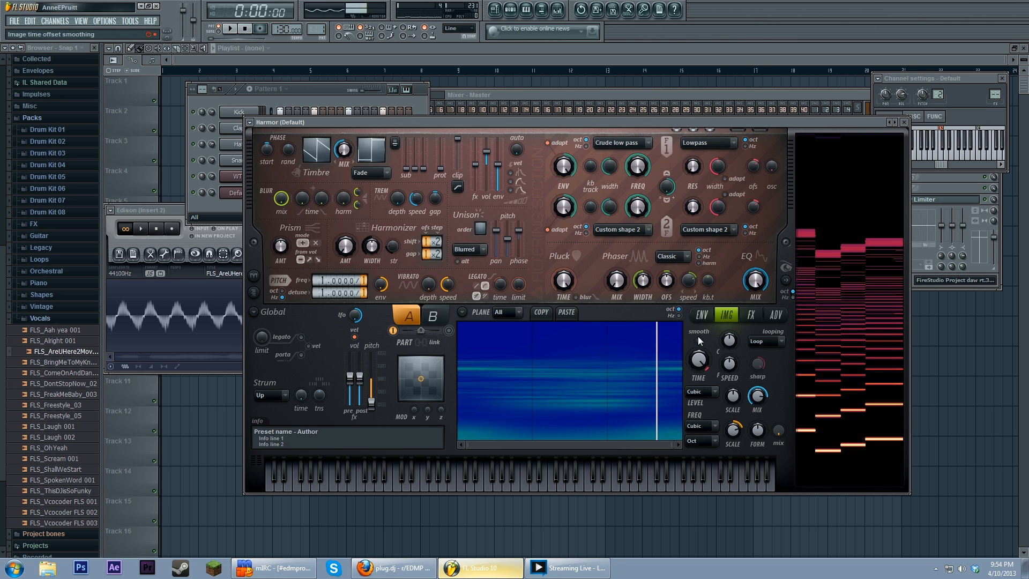
key("c")
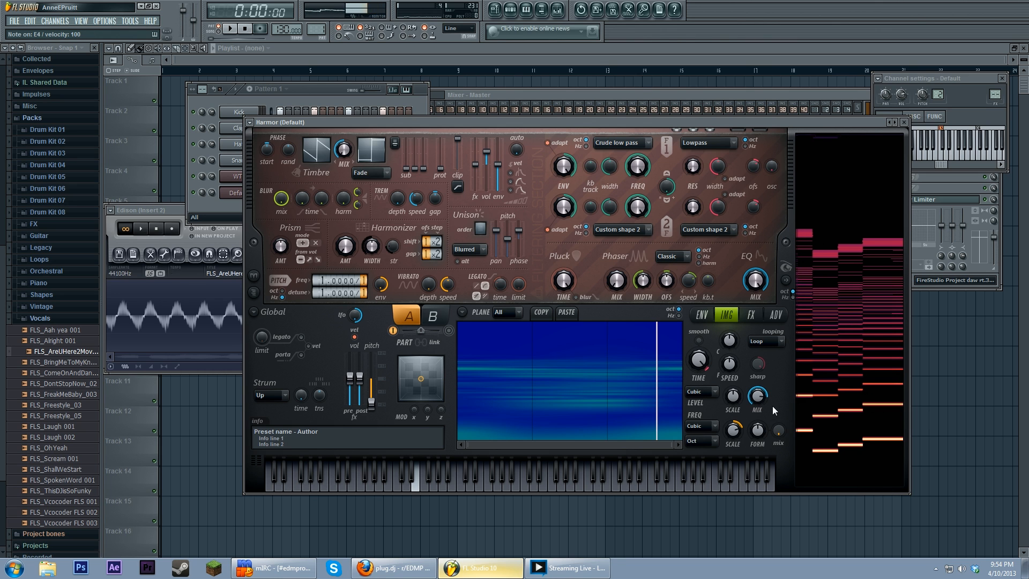
key("b")
key("r")
key("z")
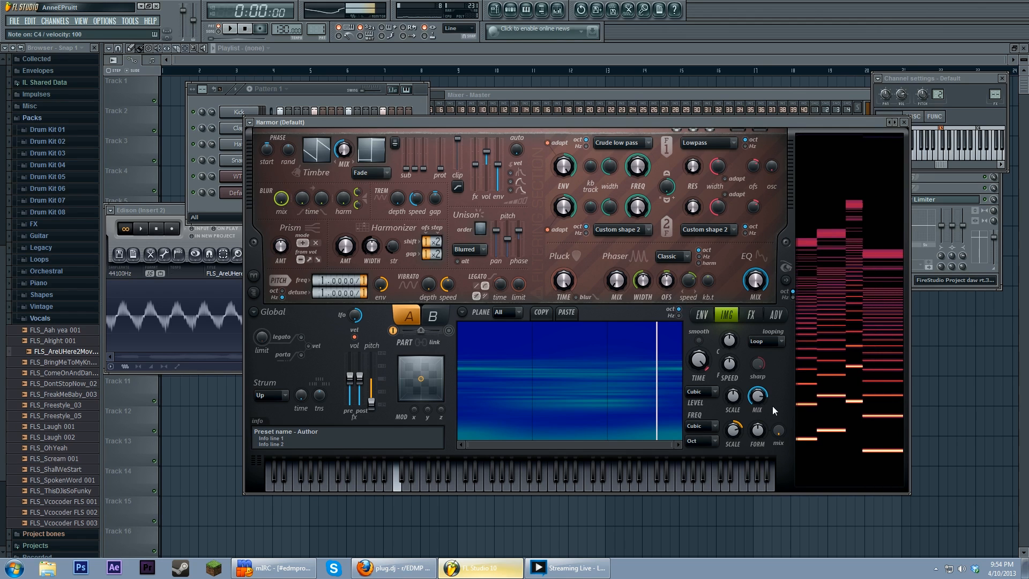
Step: Adjust the image level mix once more while playing notes to contrast the saw with the image
left_click_drag(756, 395, 758, 396)
key("c")
key("z")
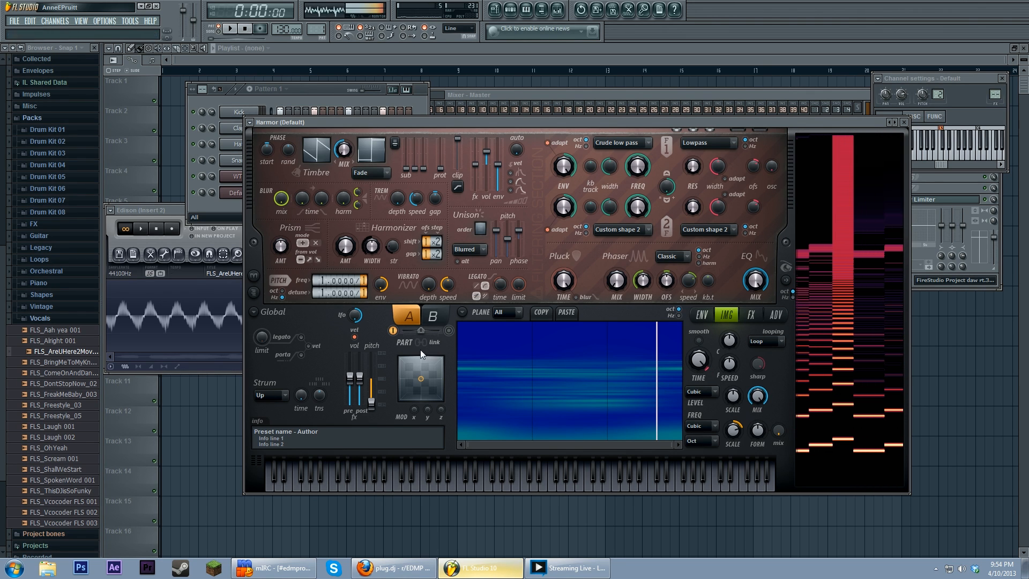
Step: Show part B's Local EQ curve, drop its first point to the minimum and add a point at +5 octaves, also at the minimum
left_click(435, 318)
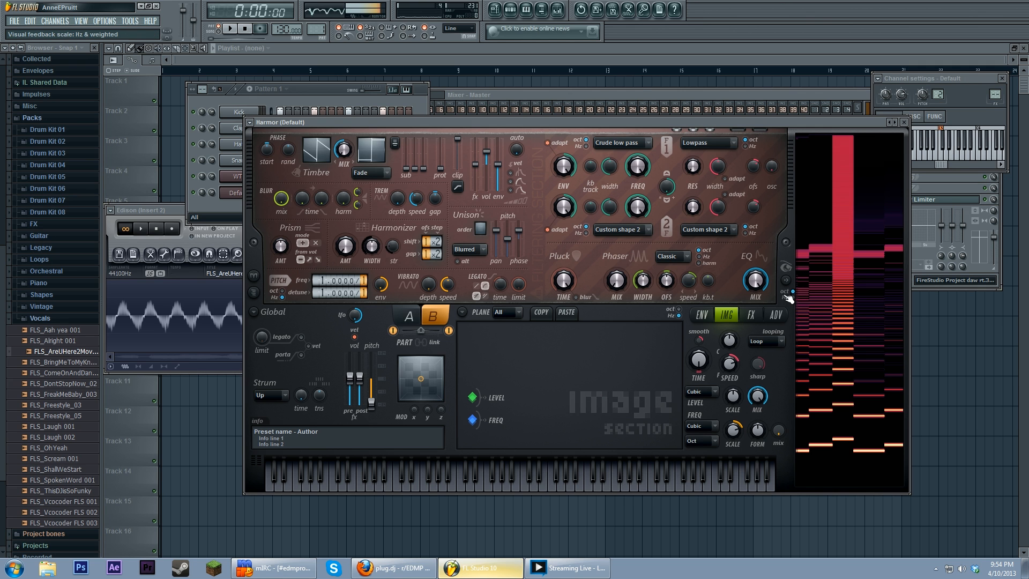
left_click(701, 314)
left_click(553, 315)
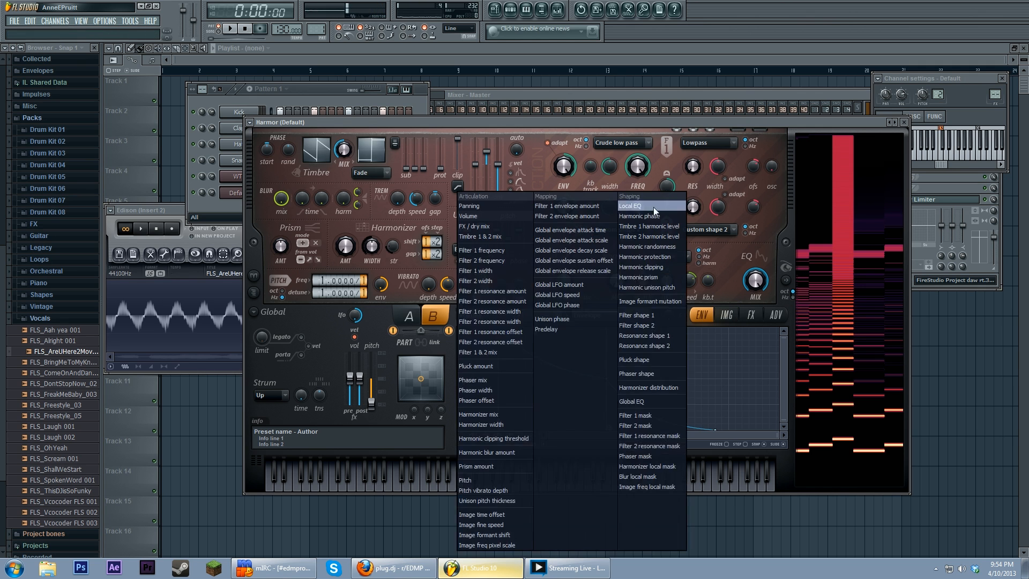
left_click(651, 207)
left_click_drag(458, 378, 458, 467)
right_click(636, 420)
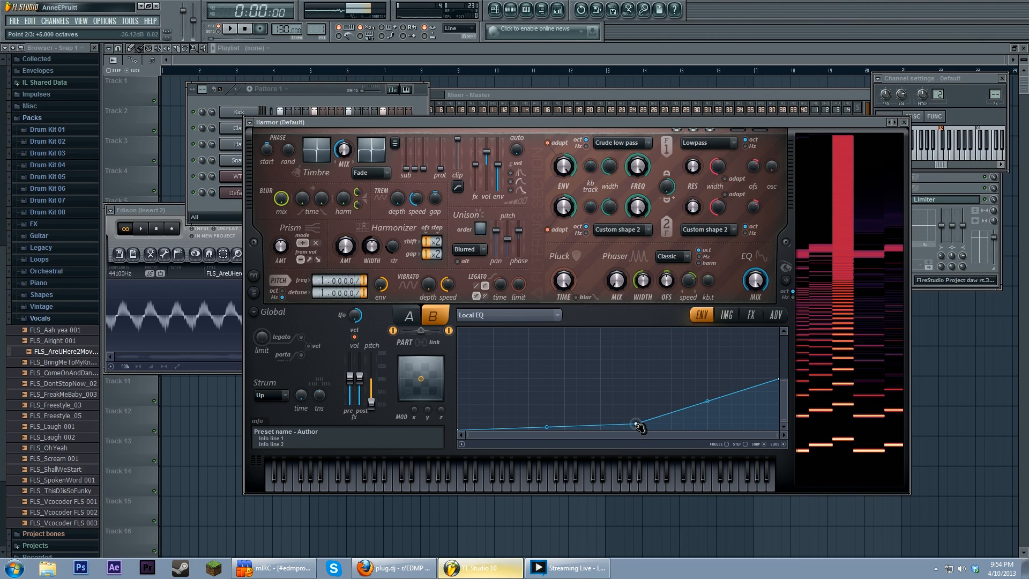
left_click_drag(636, 420, 635, 448)
Step: Play notes through the part B Local EQ curve and alternate between parts A and B to compare them
key("z")
key("b")
key("v")
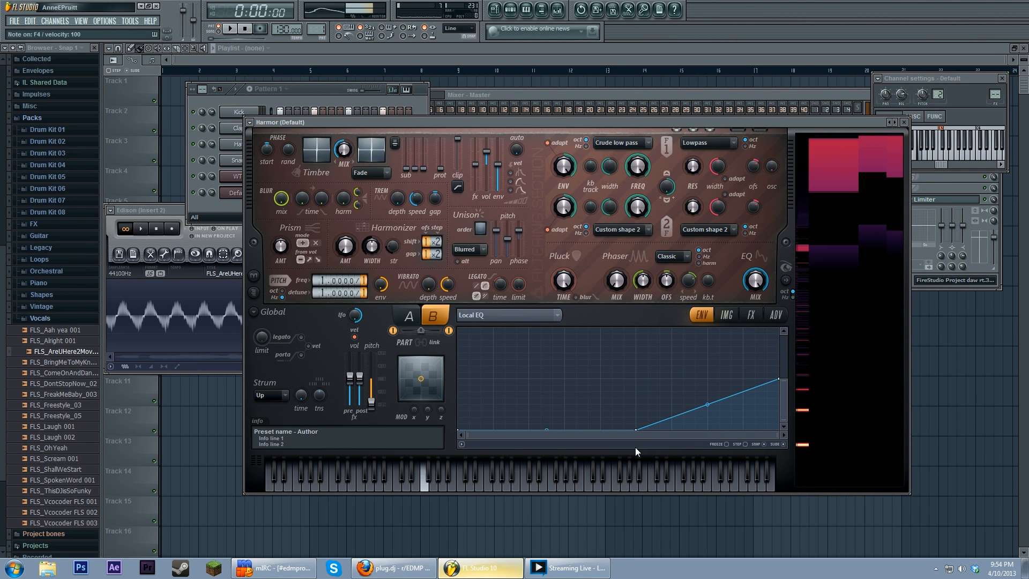
key("c")
key("x")
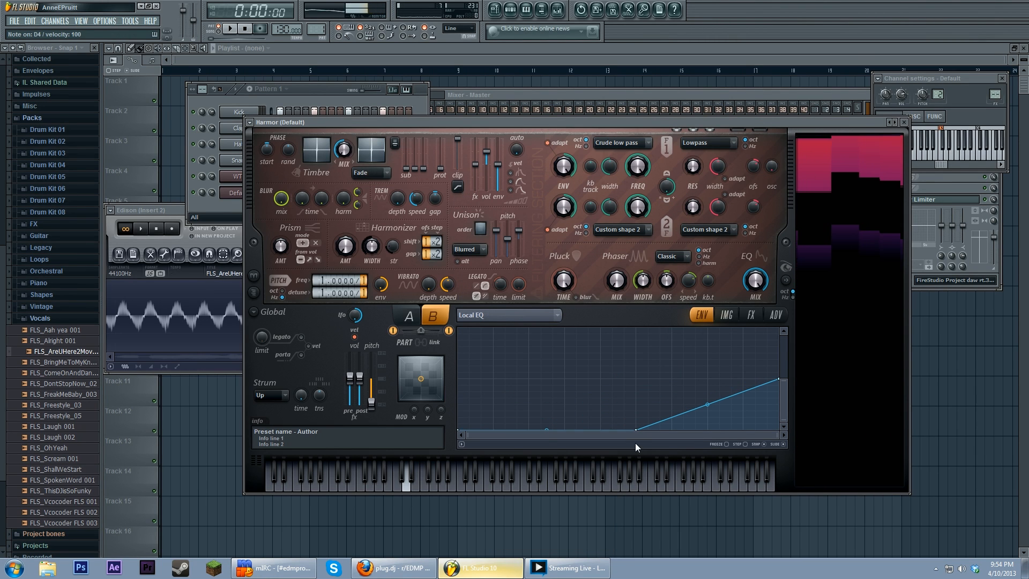
left_click(417, 316)
left_click(429, 317)
left_click(412, 316)
left_click(431, 316)
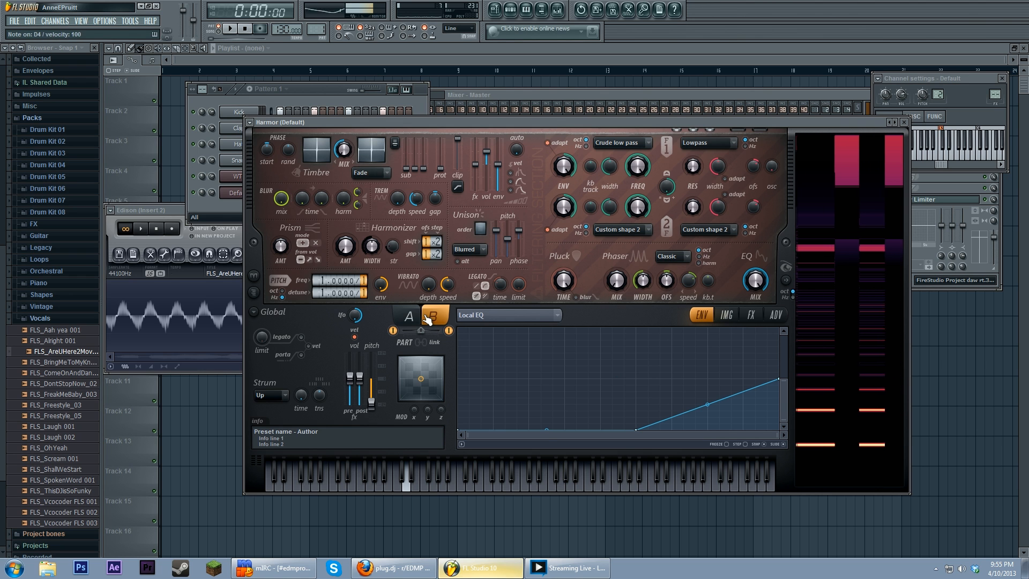
Step: Reshape part B's Local EQ by lowering the last point, raising the +5-octave point and adding a minimum-level point before it
left_click_drag(783, 381, 784, 395)
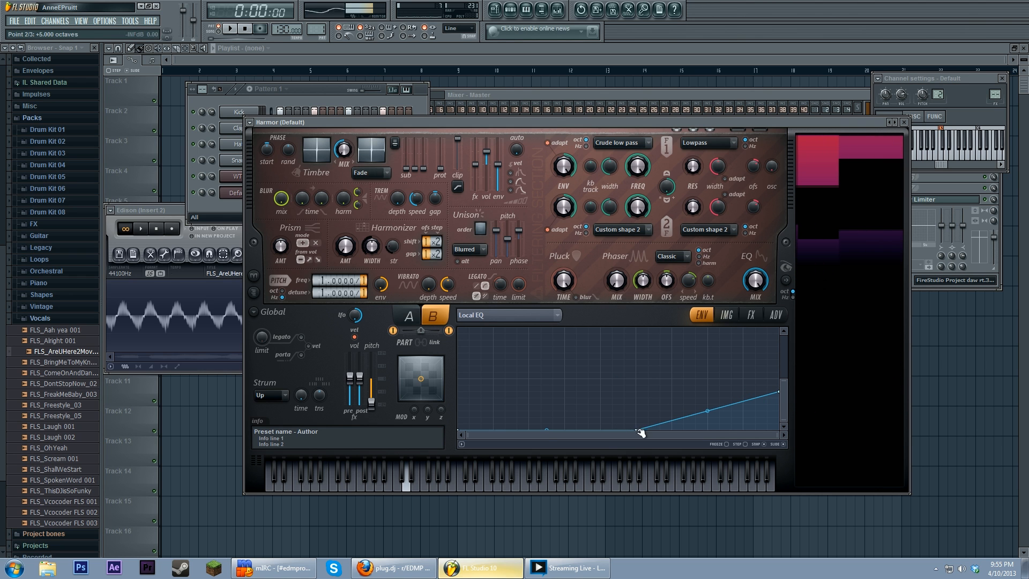
left_click_drag(636, 428, 636, 411)
right_click(578, 430)
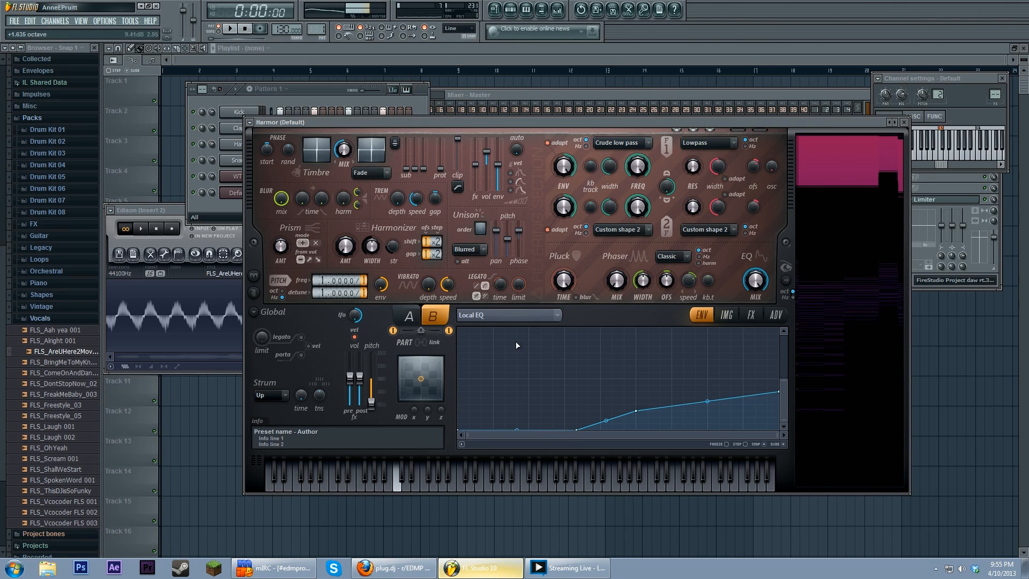
Step: Compare parts A and B again, disable part B, and return to part A's image section
left_click(408, 315)
left_click(434, 316)
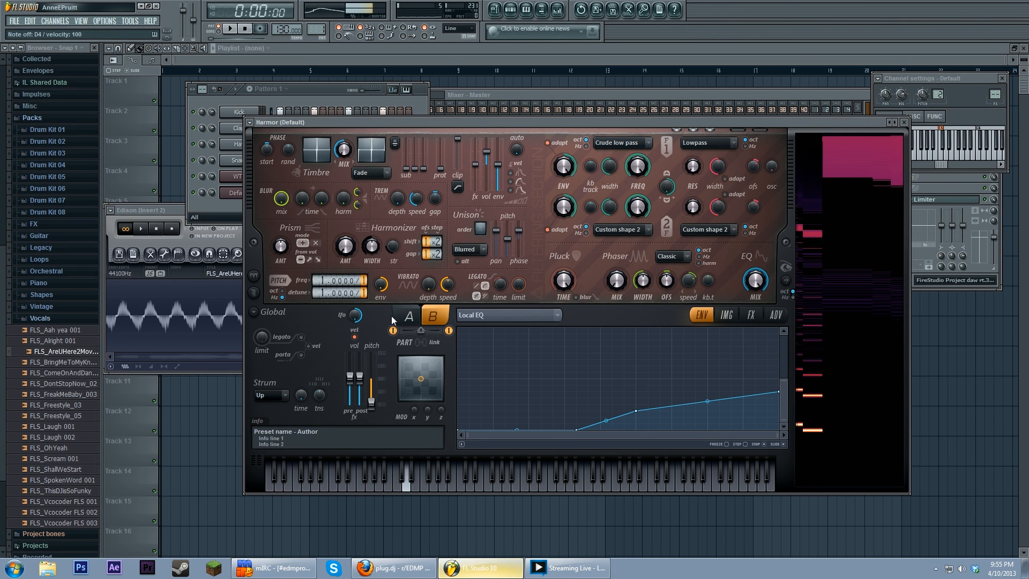
left_click(409, 315)
left_click(433, 316)
left_click(450, 330)
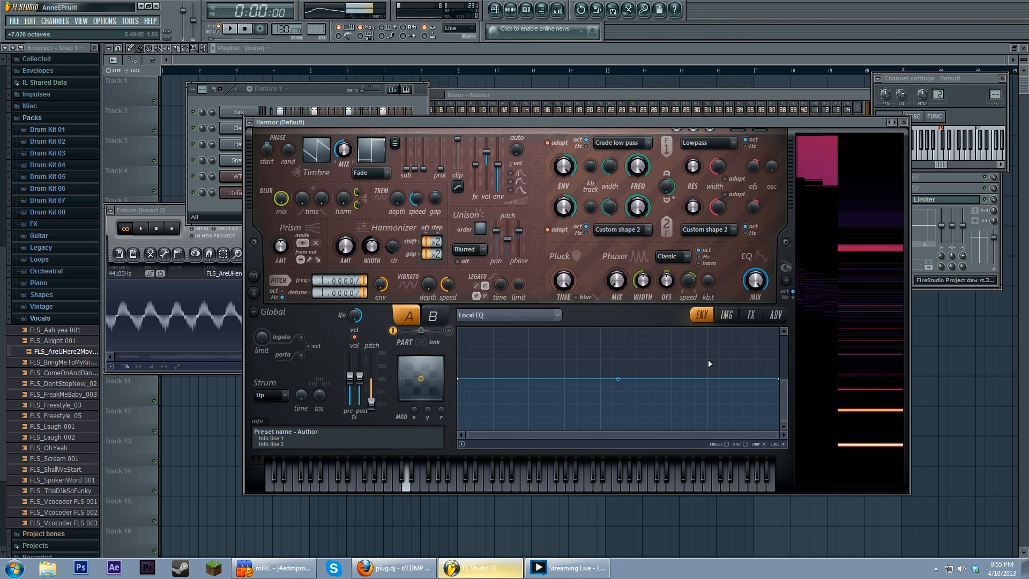
left_click(726, 314)
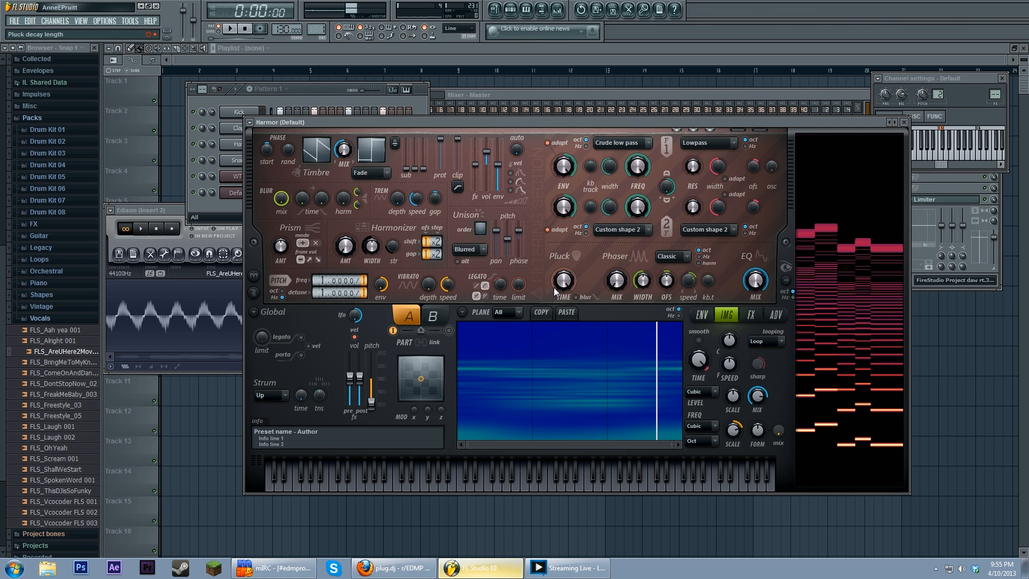
Step: Show part A's Harmonic unison pitch curve and add two points at the minimum, one near the start and one near the middle
left_click(707, 316)
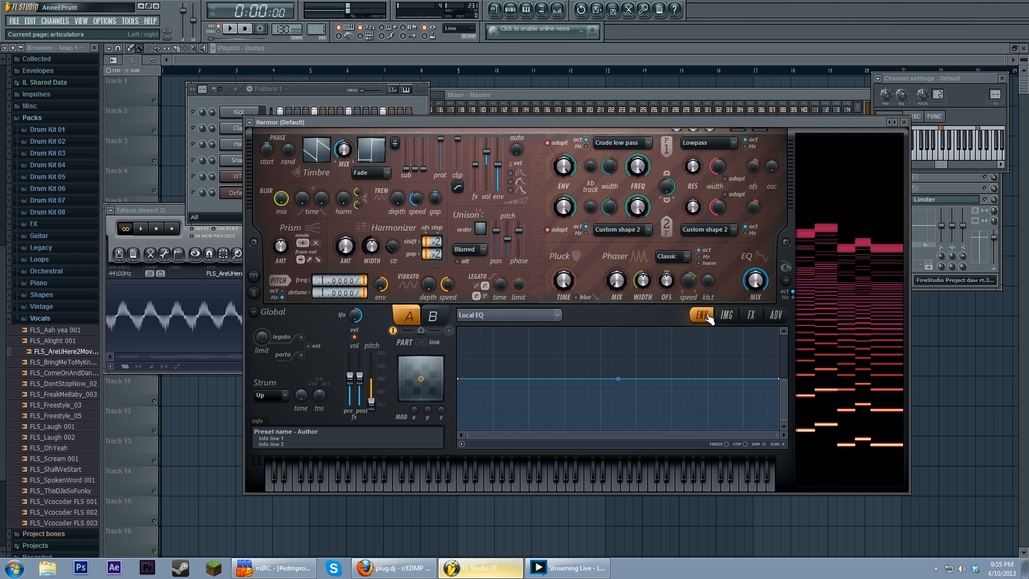
left_click(517, 315)
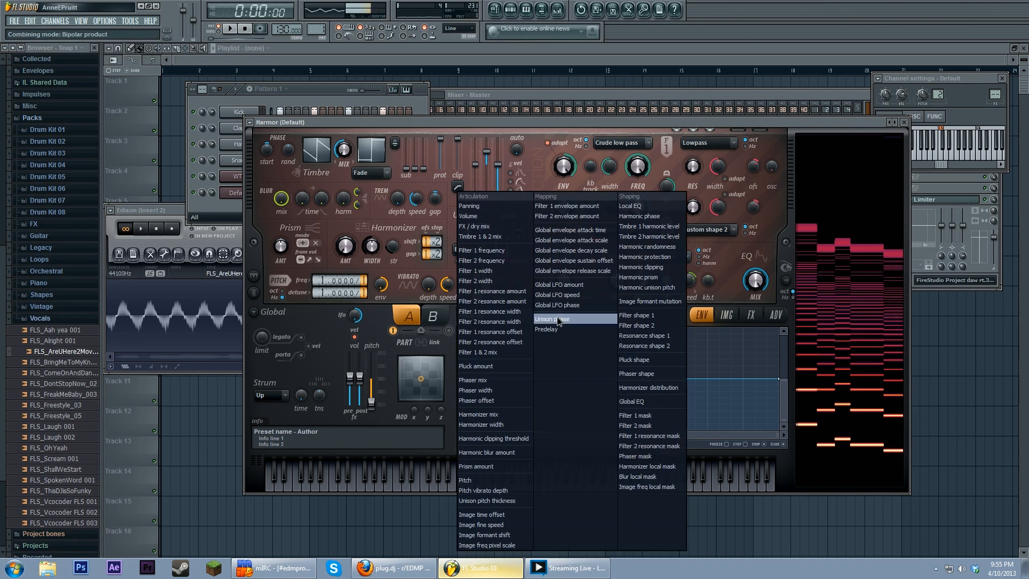
left_click(676, 287)
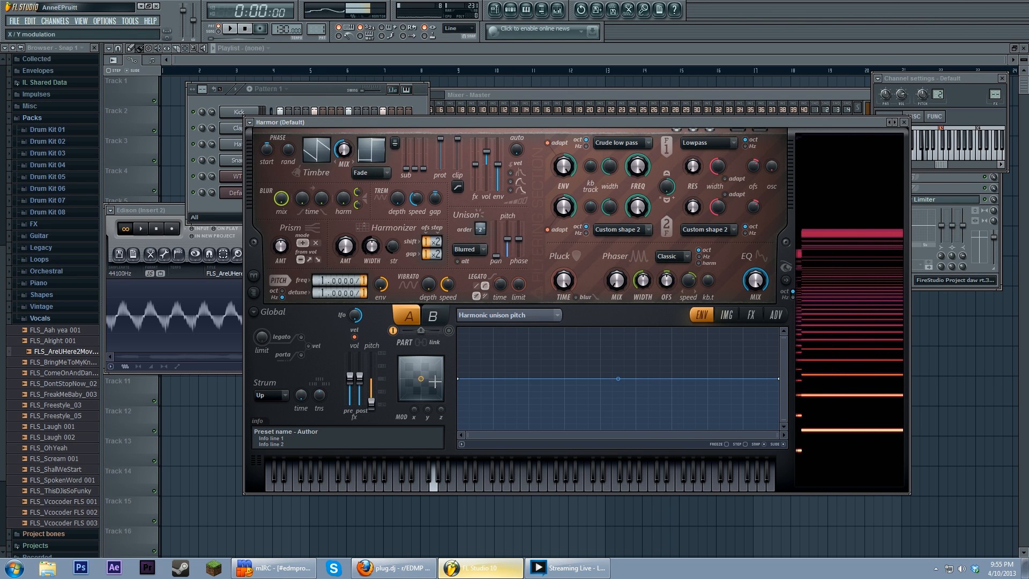
right_click(469, 398)
right_click(601, 428)
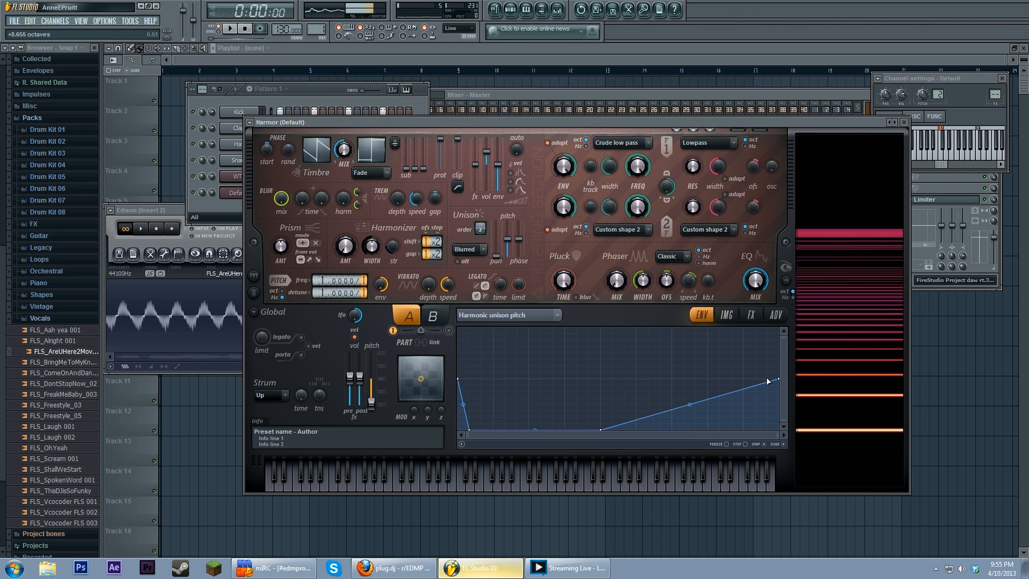
Step: Raise the unison pitch curve's last point to the maximum and first point to about 0.94, and set the unison pitch amount to 66%
left_click_drag(779, 379, 778, 328)
left_click_drag(507, 239, 511, 232)
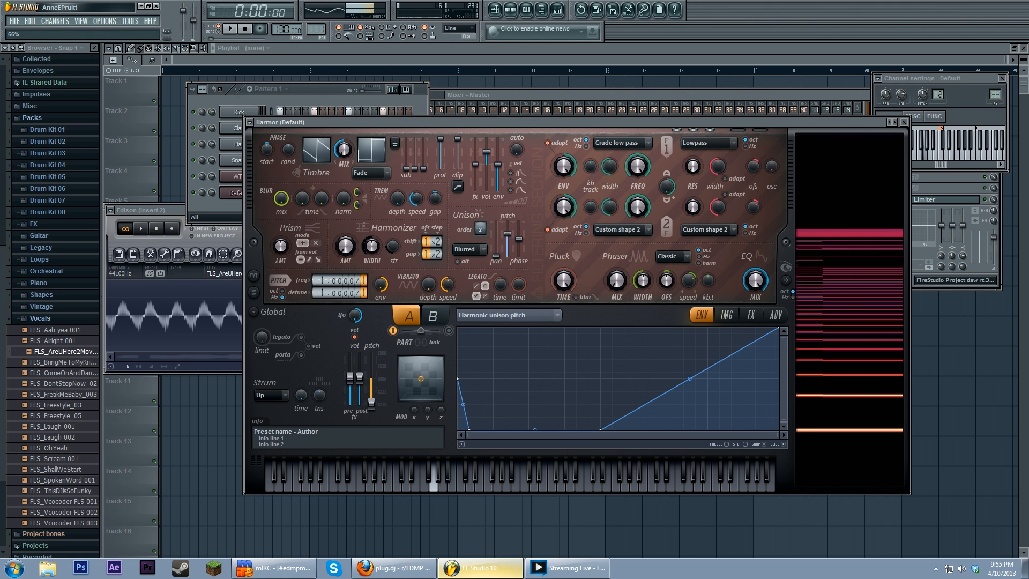
left_click_drag(458, 378, 458, 333)
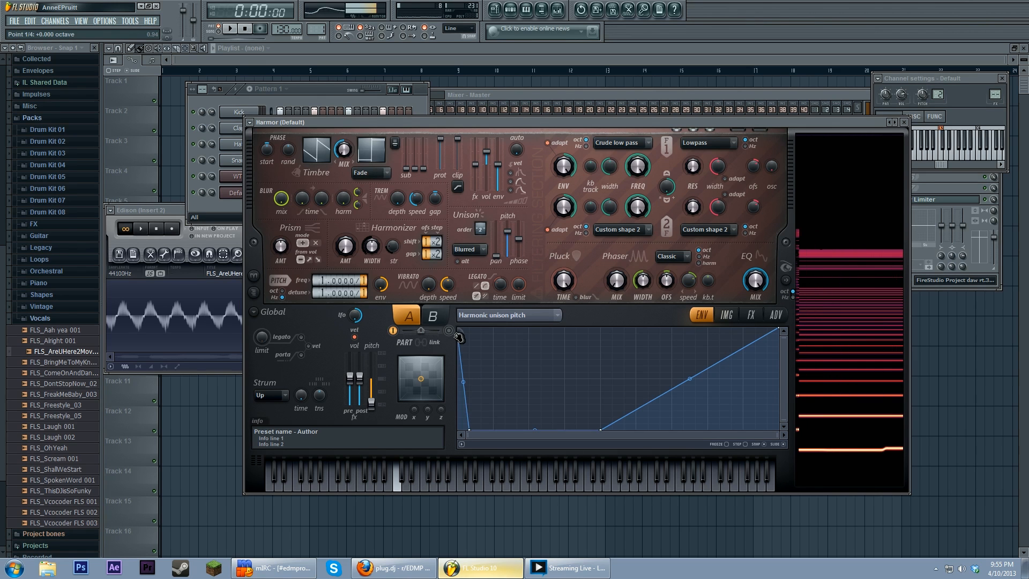
Step: Try the Log distortion type in part A's effects
left_click(751, 315)
left_click(538, 343)
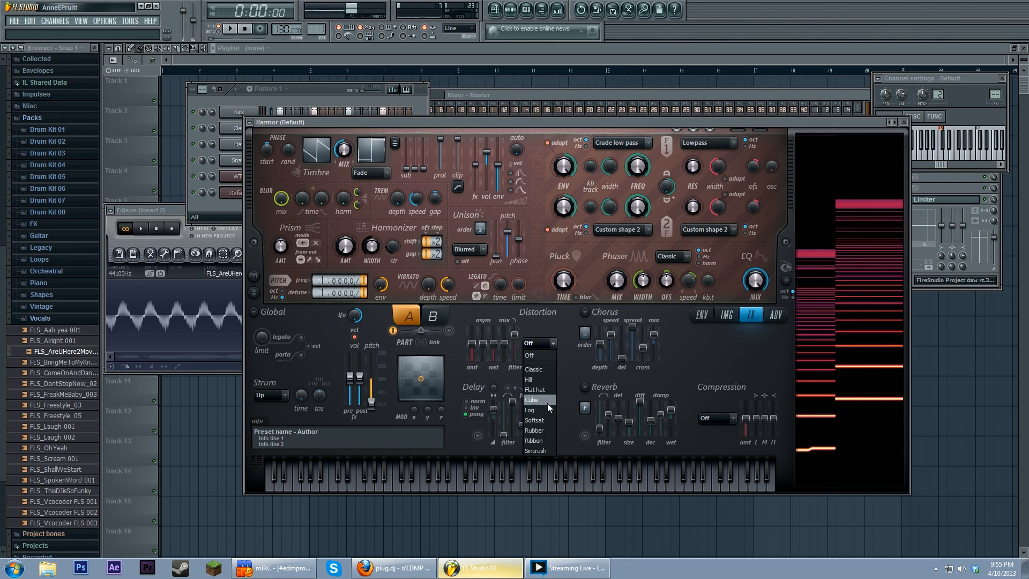
left_click(548, 403)
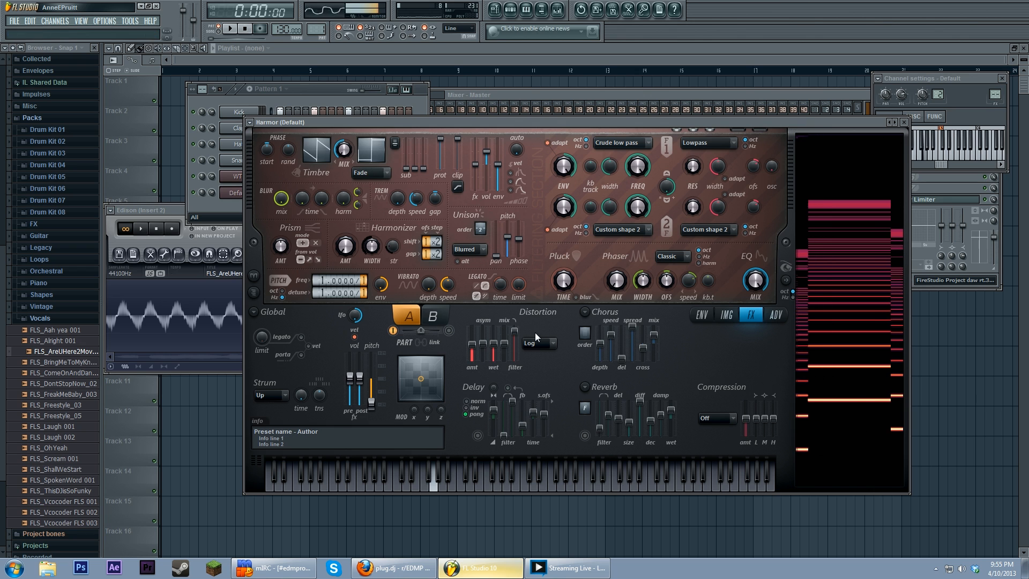
Step: Sweep part A's image time position up and down while playing notes to compare the timbres
left_click(727, 315)
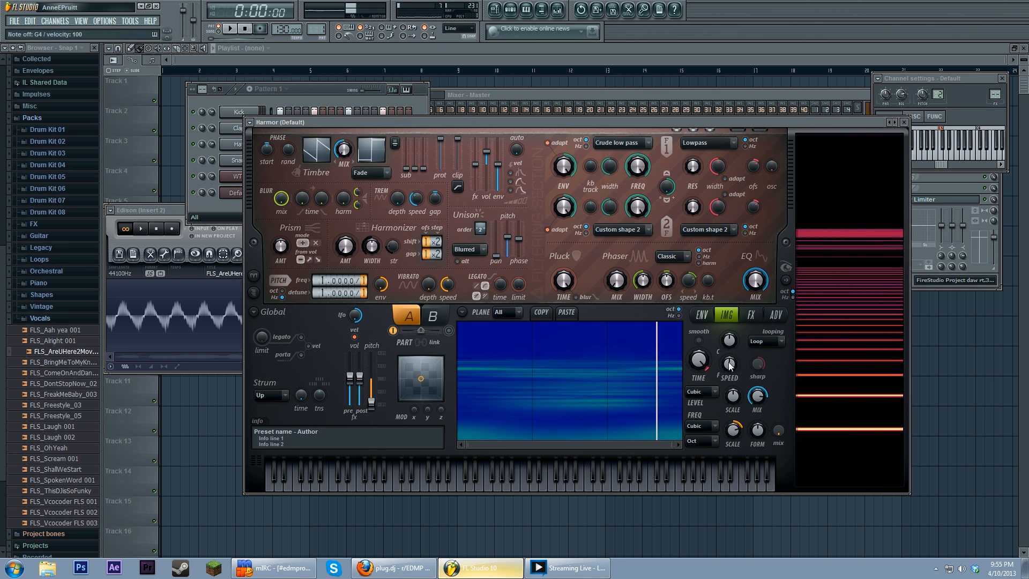
left_click_drag(704, 359, 704, 322)
key("r")
key("b")
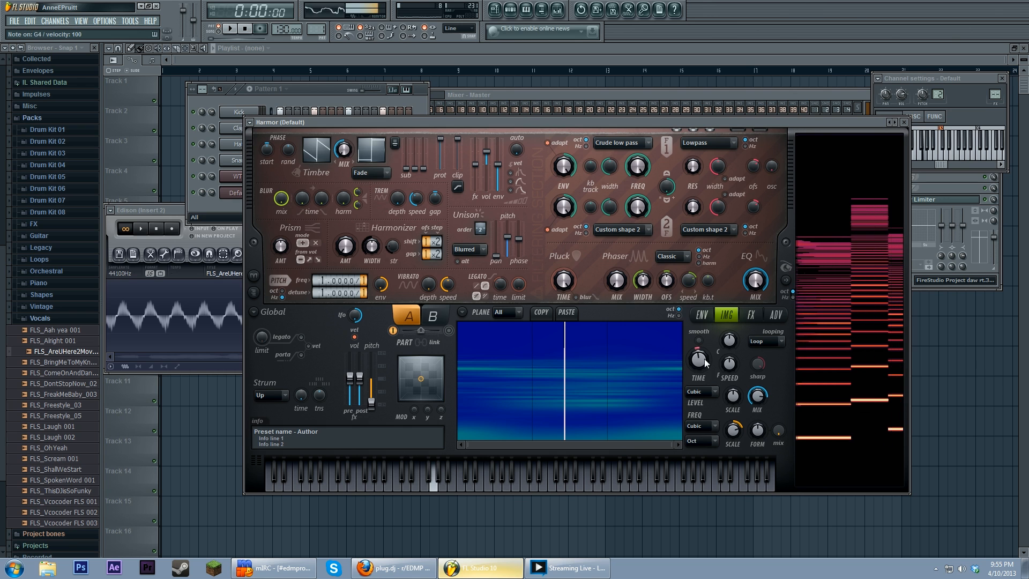
key("x")
left_click_drag(704, 358, 704, 316)
left_click_drag(709, 365, 709, 449)
key("n")
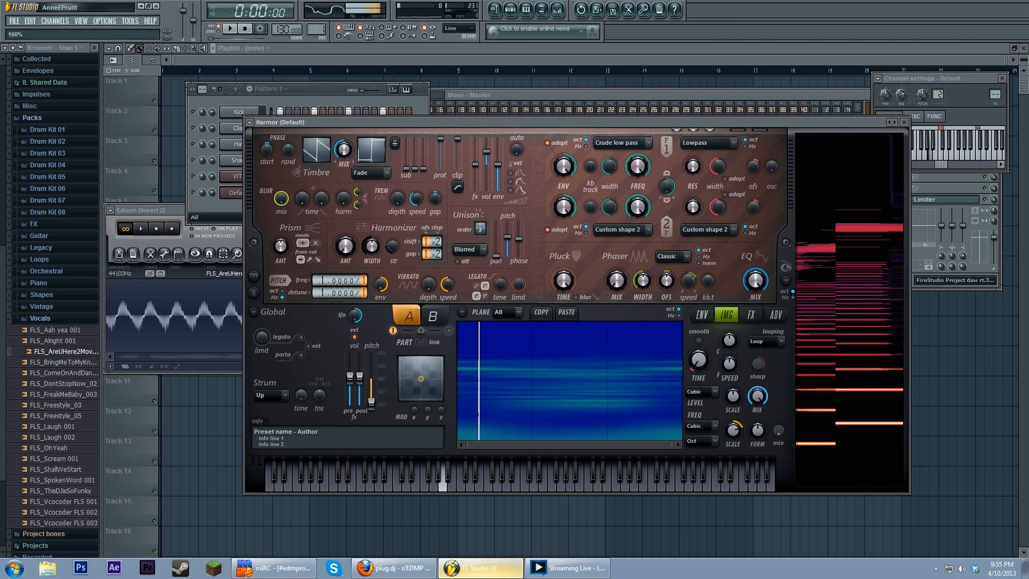
key("z")
mouse_move(698, 360)
left_mouse_down()
mouse_move(698, 396)
mouse_move(698, 324)
mouse_move(699, 366)
left_mouse_up()
key("t")
key("m")
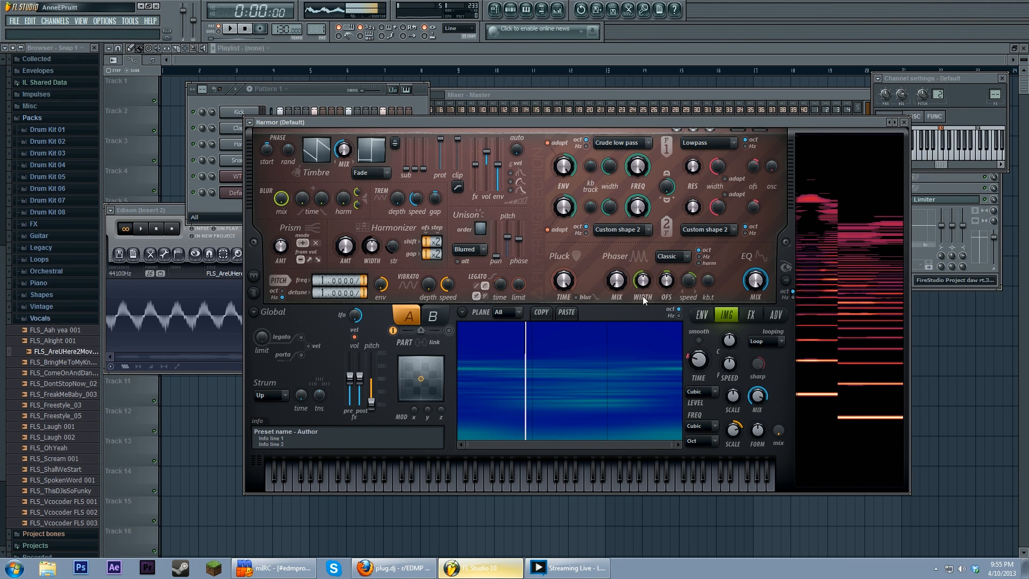
Step: Turn part A's distortion off and return to its image section
left_click(749, 315)
left_click(553, 343)
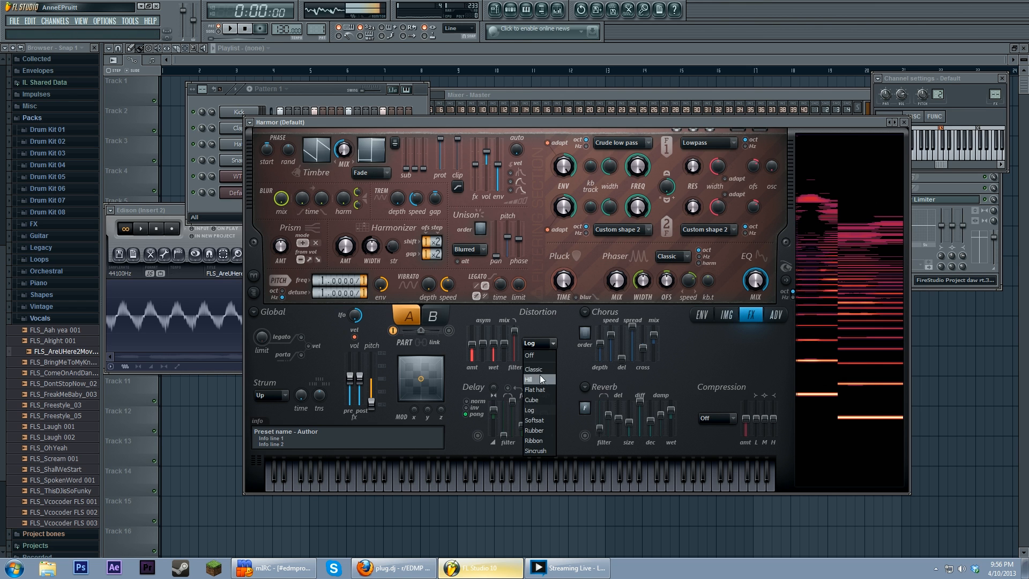
left_click(545, 355)
left_click(726, 315)
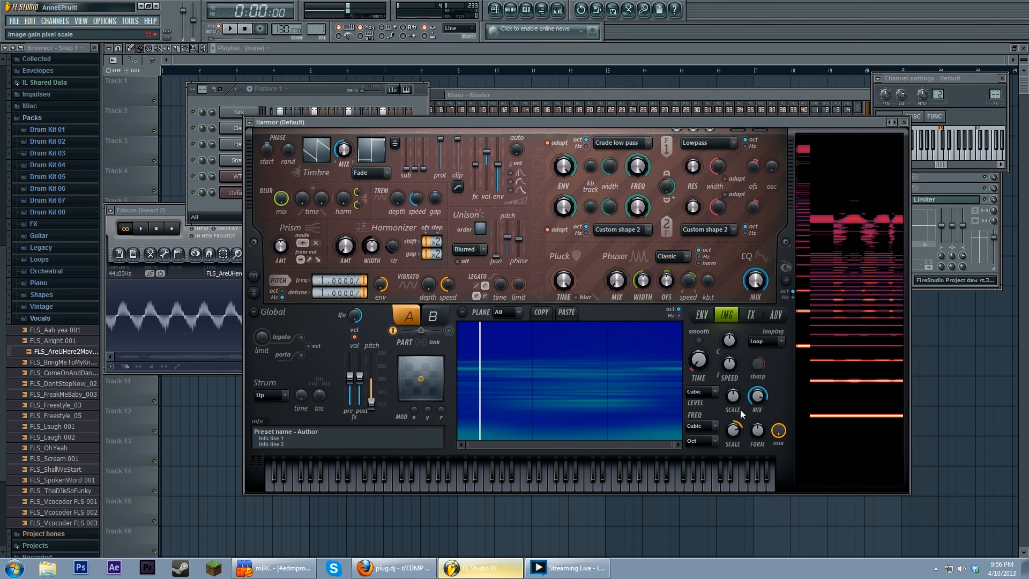
Step: Play a range of low and high notes to audition the image with its frequency mix at full
key("q")
key("d")
key("v")
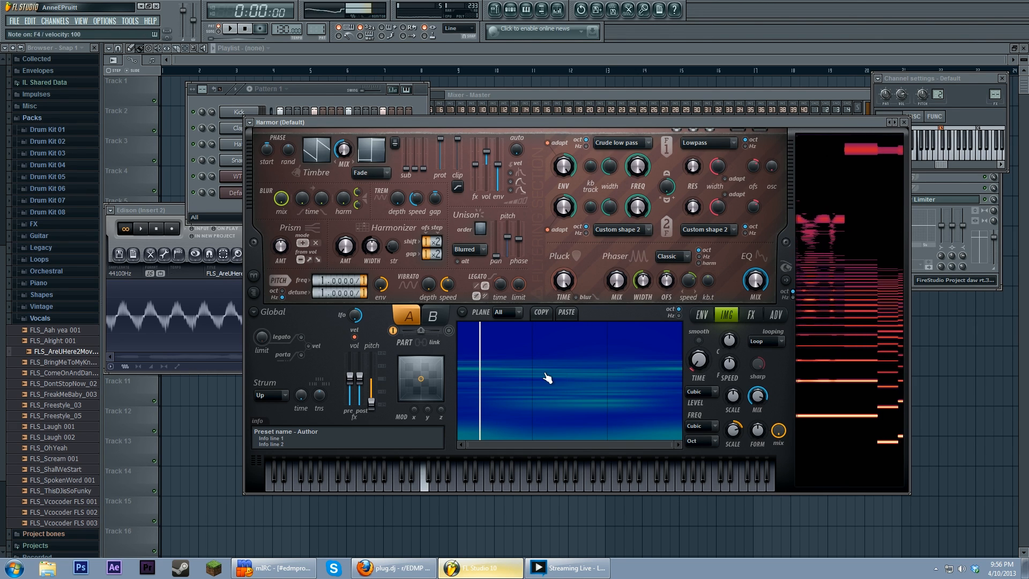
key("x")
key("z")
key("b")
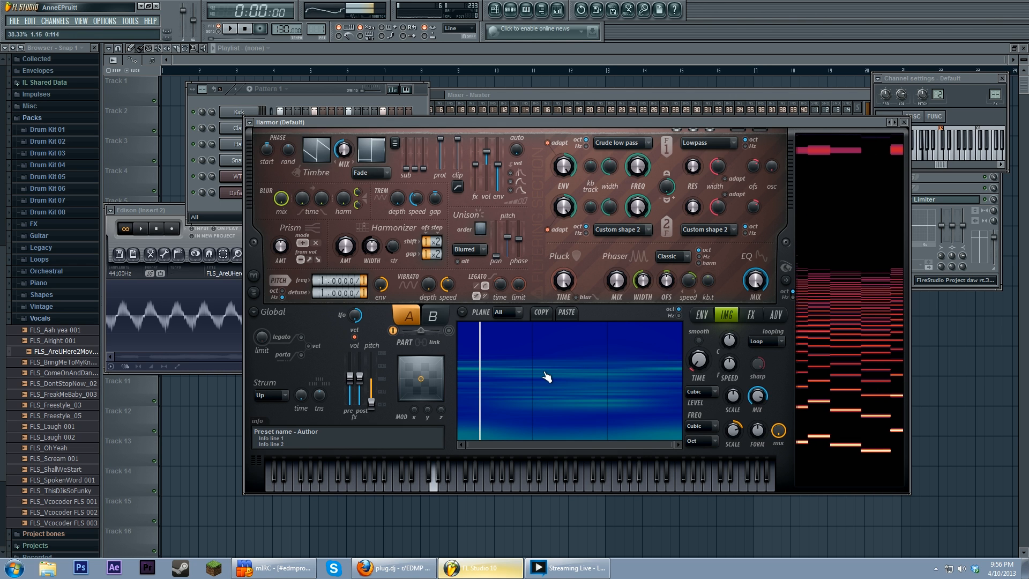
key("r")
key("n")
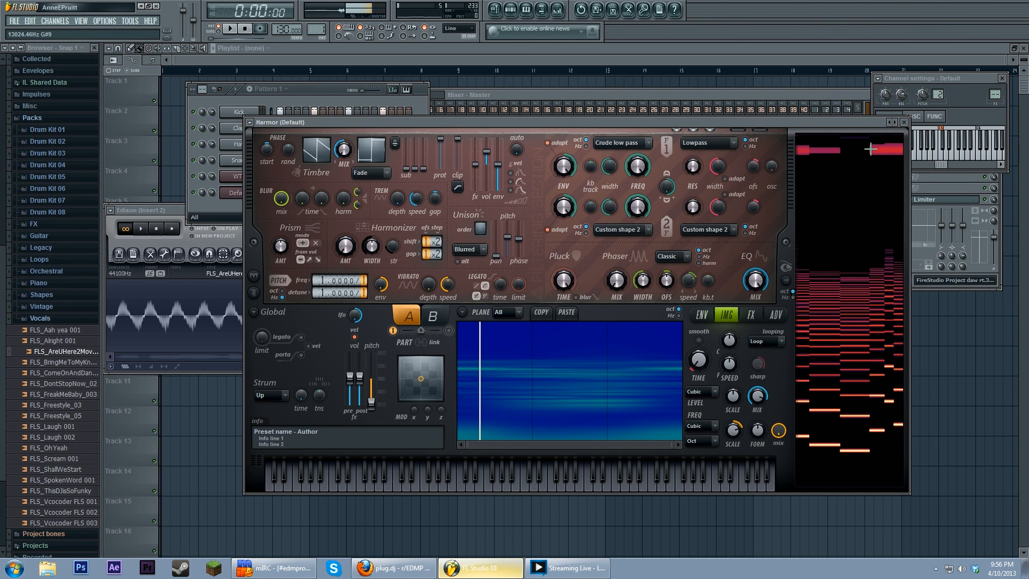
key("q")
key("c")
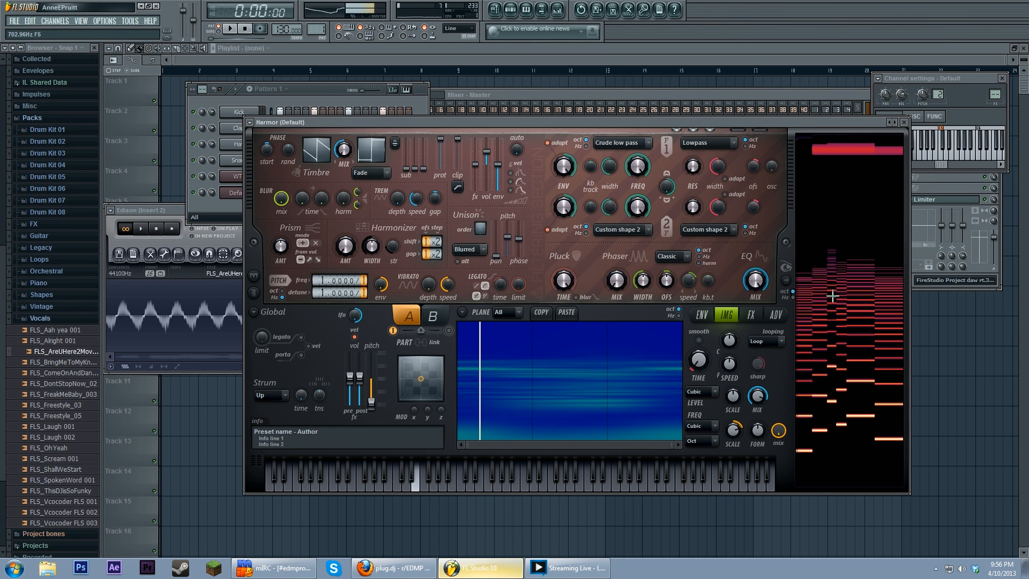
key("z")
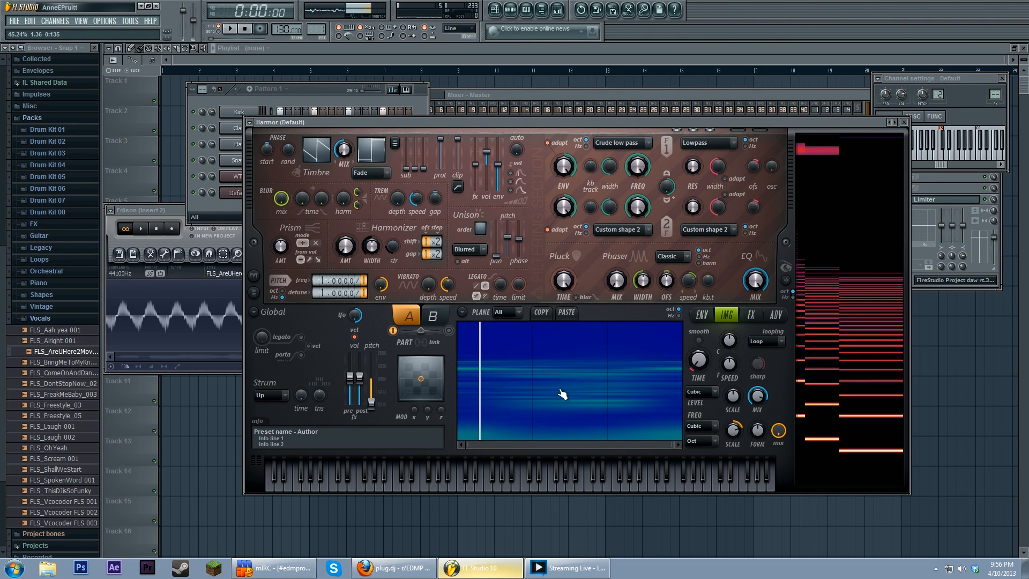
key("z")
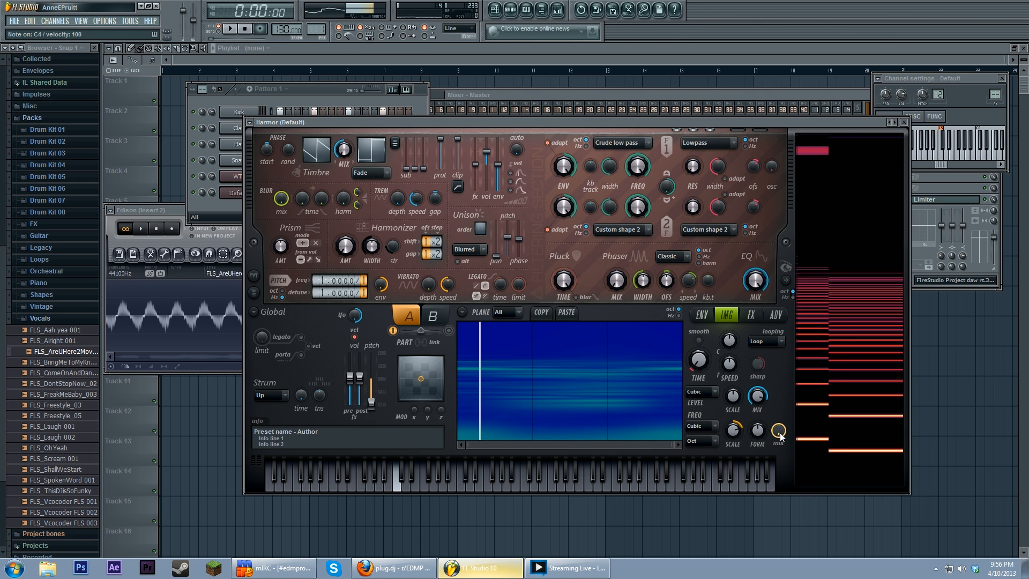
Step: Lower the image's frequency mix while playing alternating notes
left_click_drag(781, 427, 758, 450)
key("b")
key("z")
key("b")
key("z")
key("z")
Step: Show part A's Image formant mutation curve and lower both its end points to the minimum
left_click(701, 315)
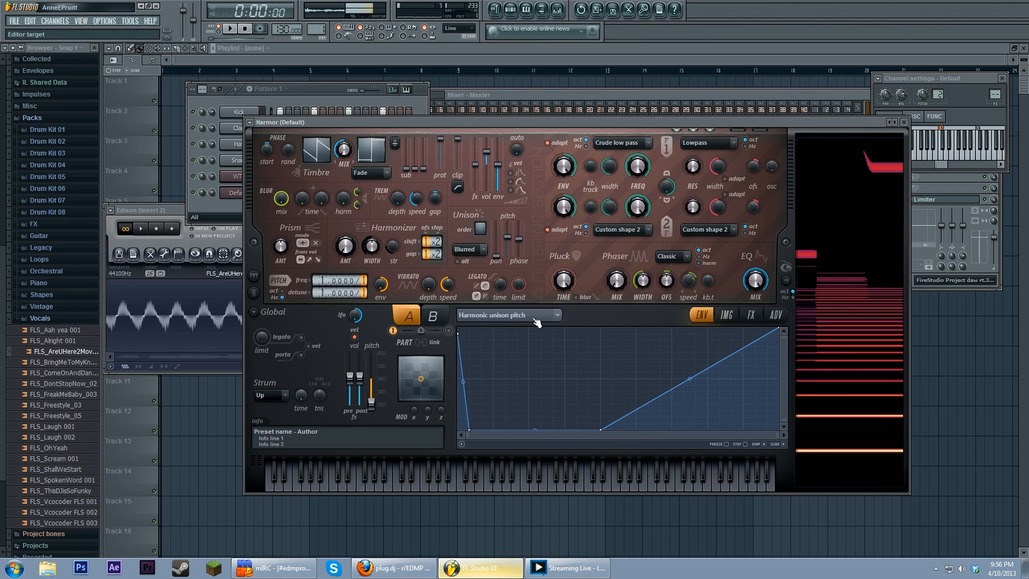
left_click(493, 315)
left_click(690, 301)
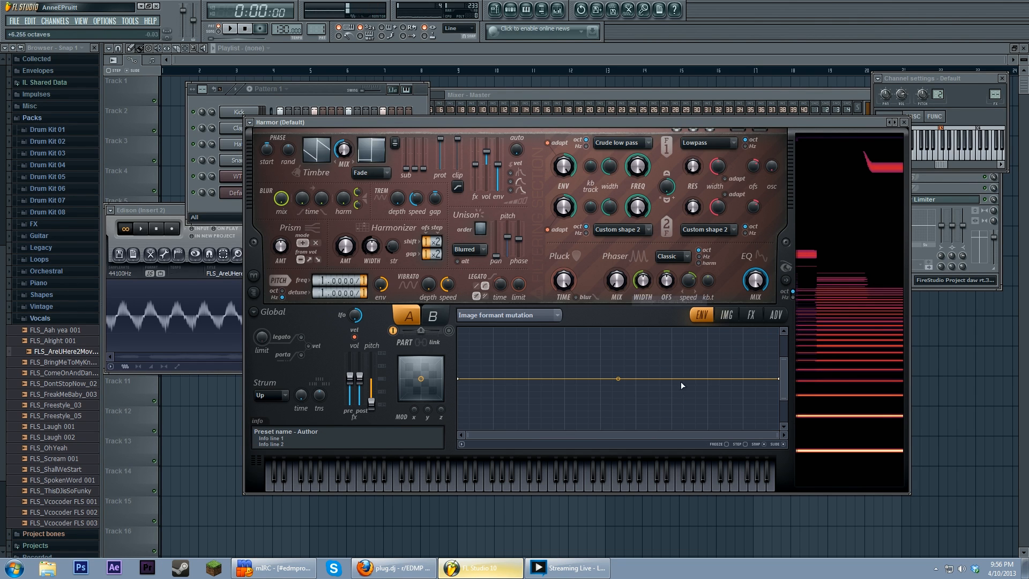
left_click_drag(782, 379, 784, 445)
left_click_drag(462, 380, 460, 460)
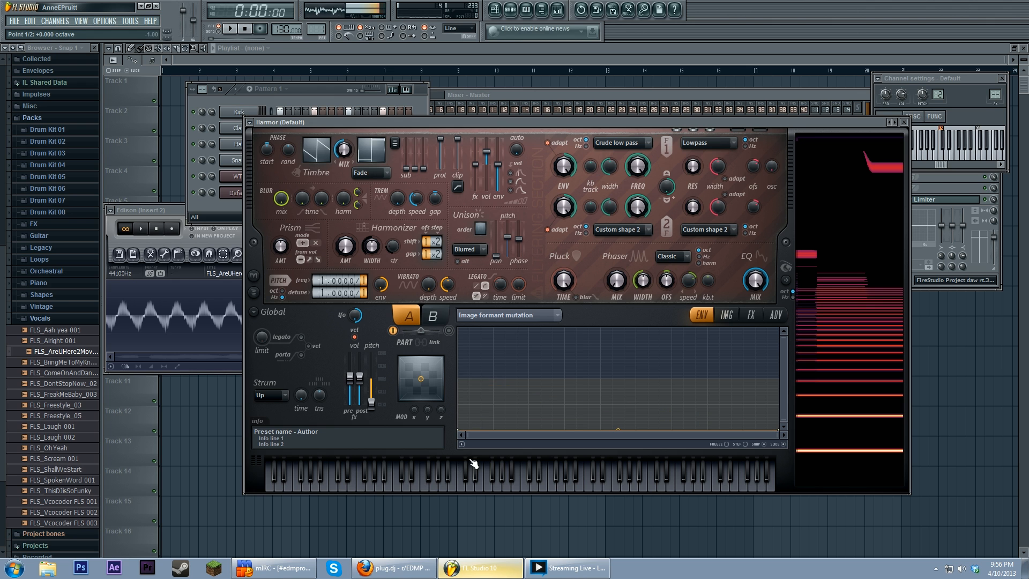
Step: Return to part A's image section, audition a few notes, and raise the image's frequency mix partway
left_click(727, 314)
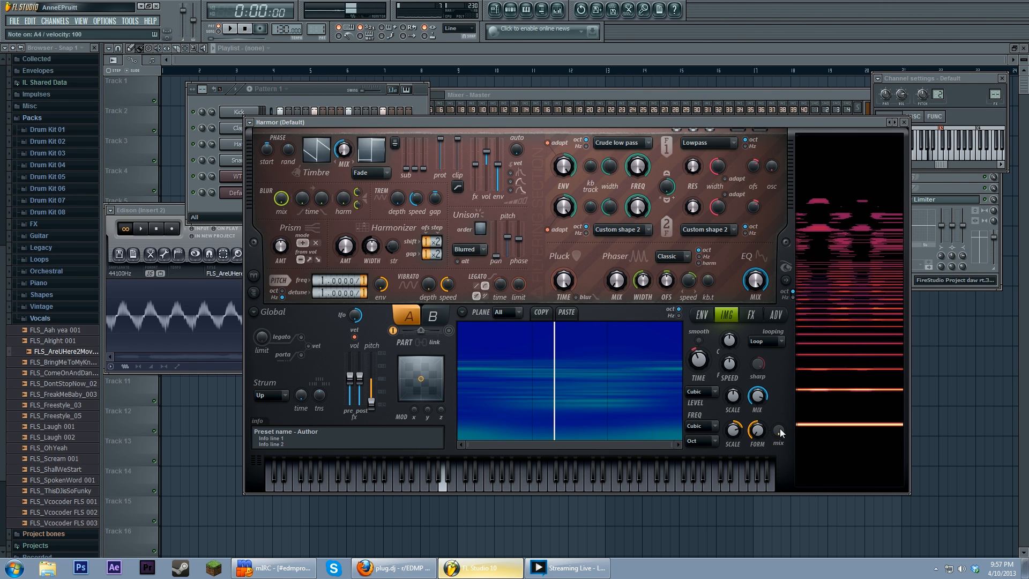
key("z")
key("x")
key("c")
key("v")
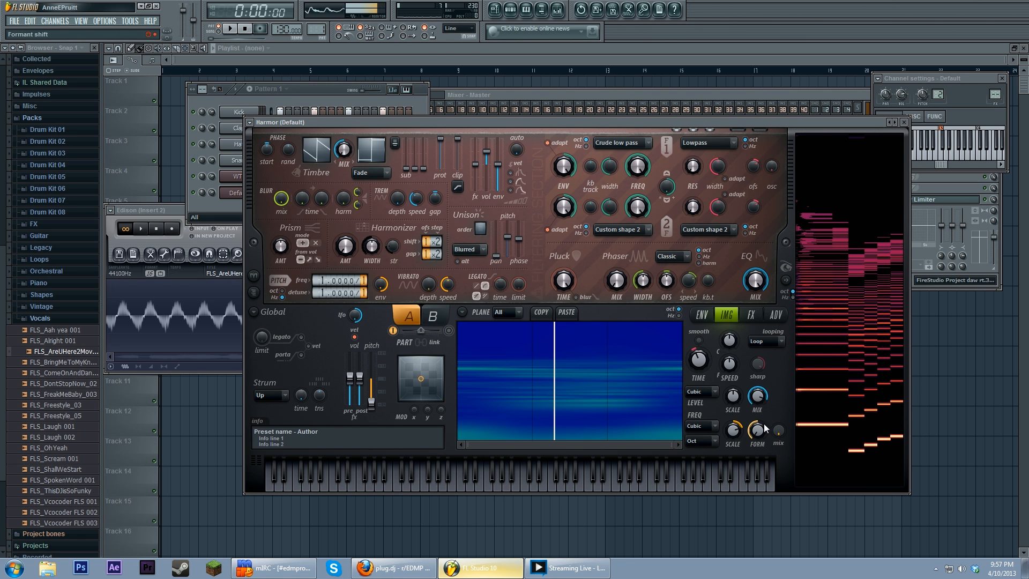
left_click_drag(778, 430, 778, 418)
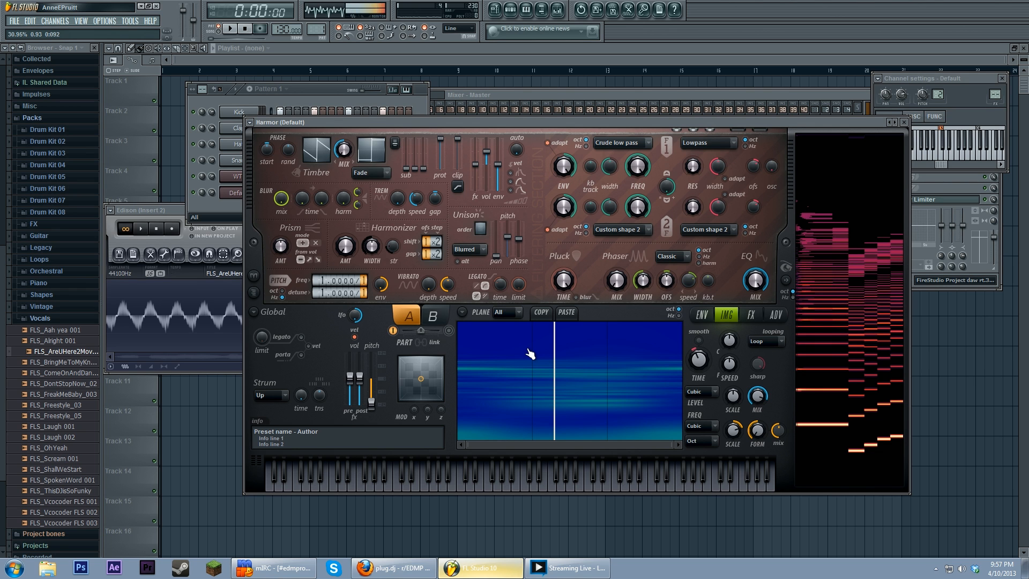
key("n")
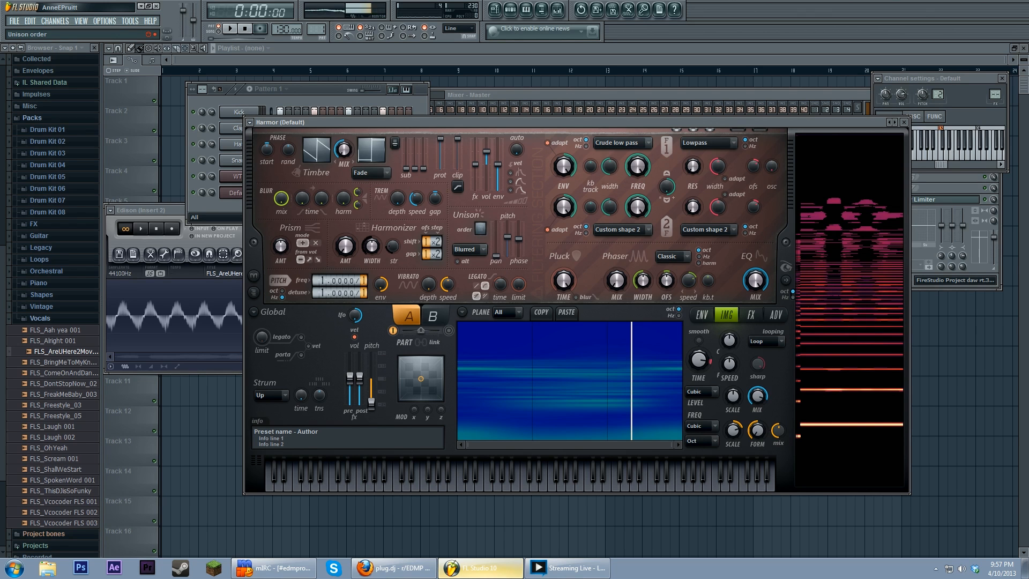
Step: In the Harmonic unison pitch curve, lower the last point to about 0.75, move the third point to +2 octaves, and add a mid-level point
left_click(701, 314)
left_click(511, 314)
left_click(697, 300)
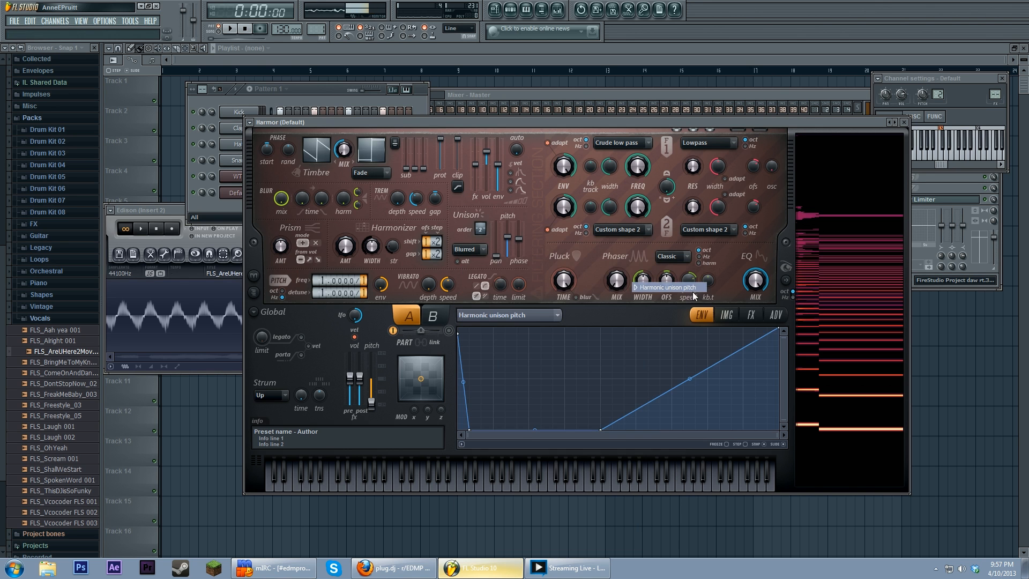
left_click_drag(784, 329, 783, 358)
left_click_drag(602, 429, 530, 430)
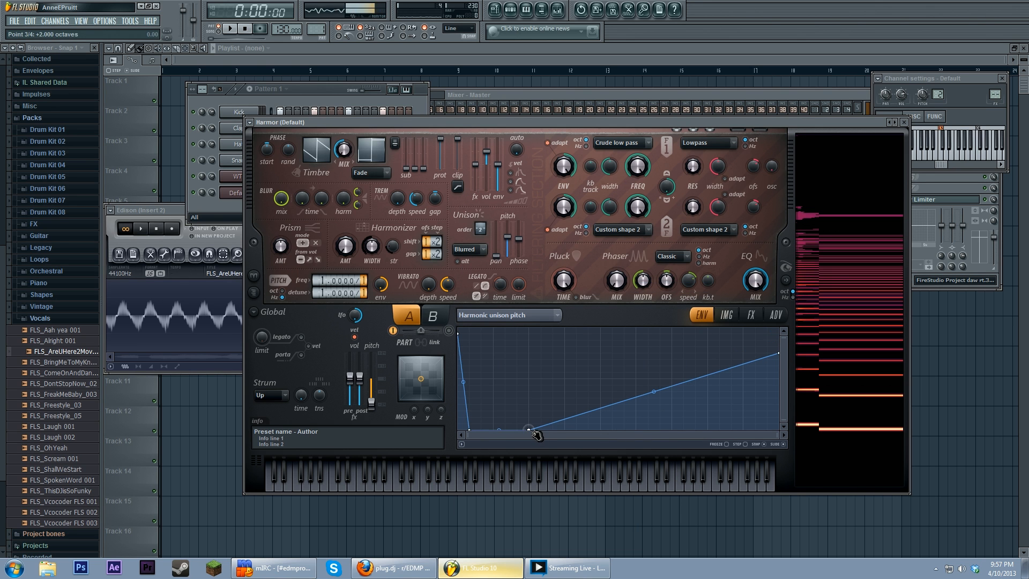
right_click(588, 378)
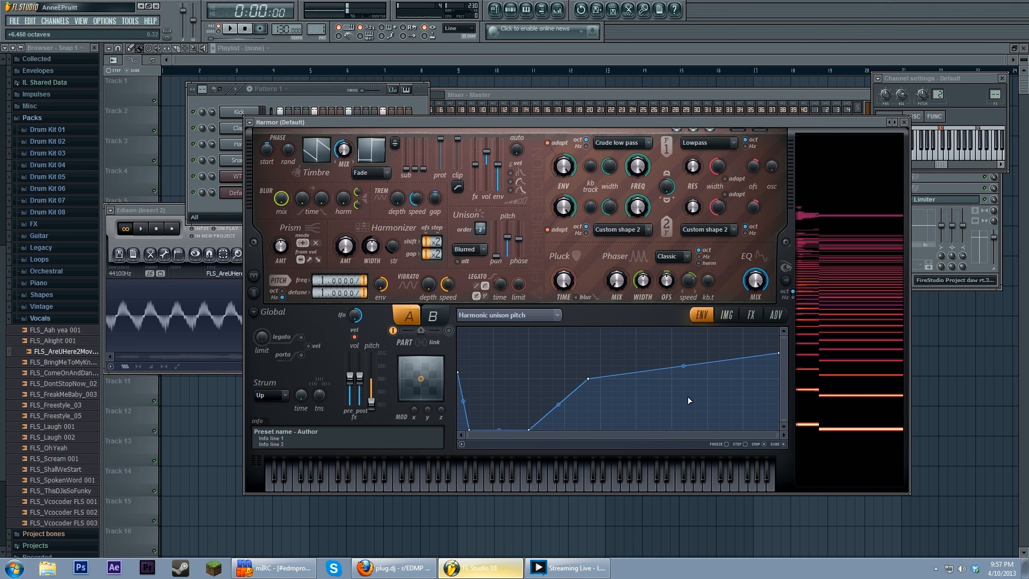
Step: Set part A's distortion type to Log and move the image time position to about a quarter of the image
left_click(751, 315)
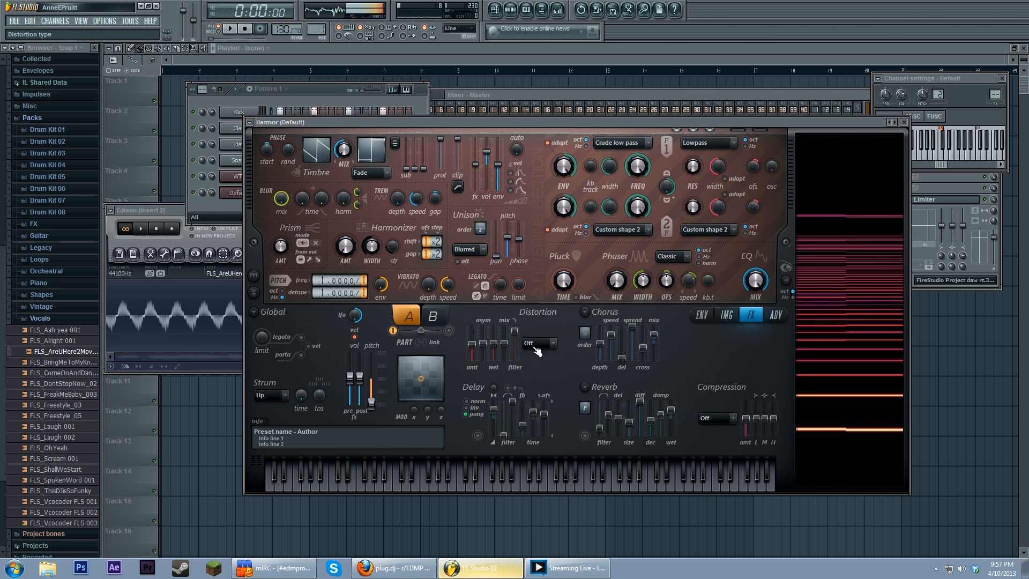
left_click(536, 343)
left_click(546, 407)
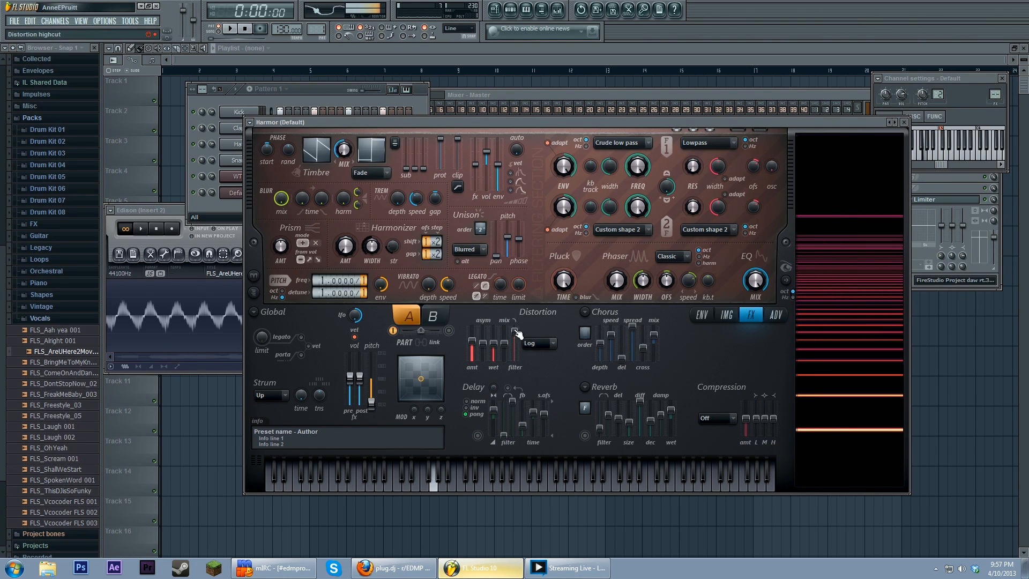
left_click(727, 316)
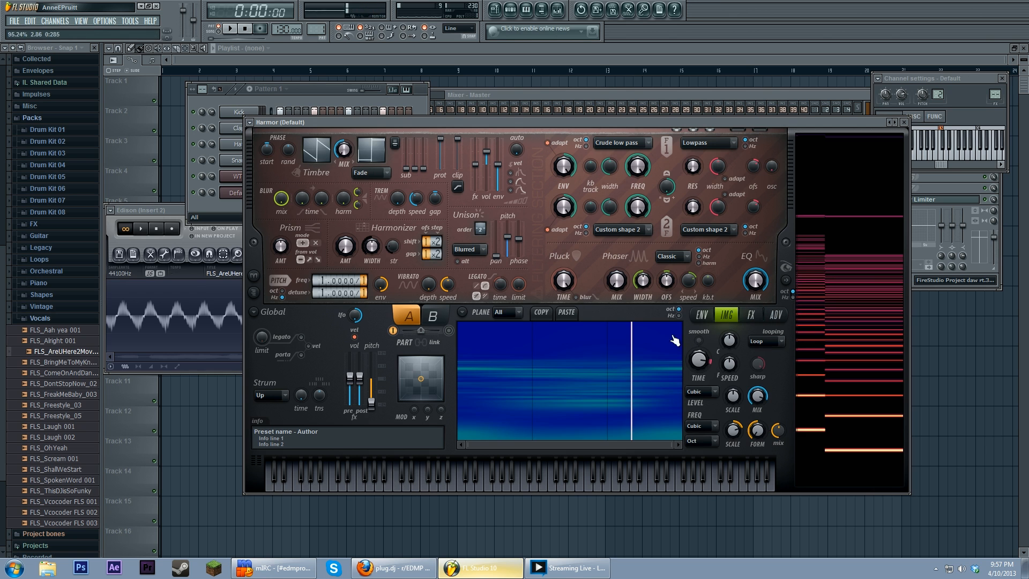
left_click_drag(545, 397, 517, 391)
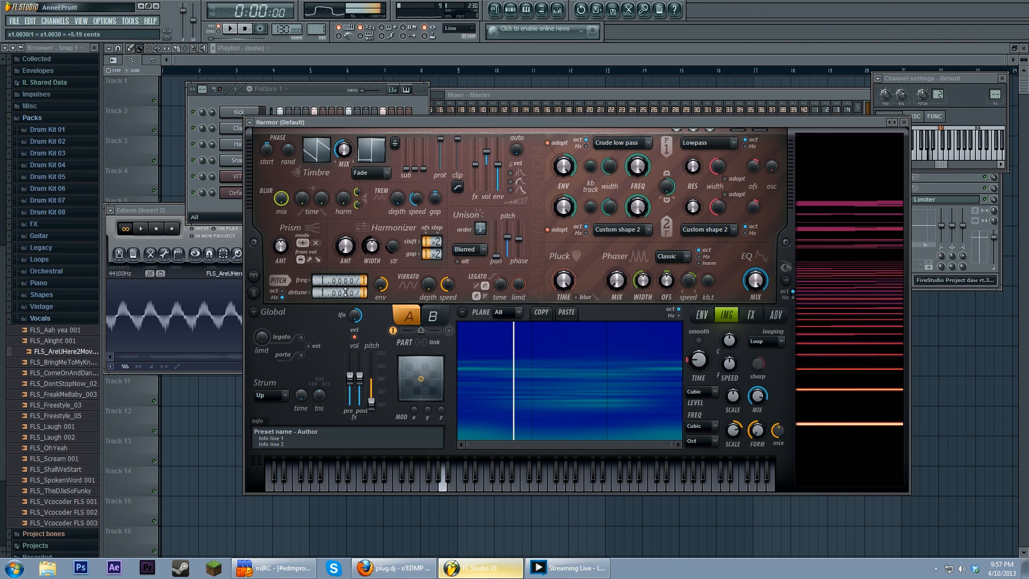
Step: Flatten the unison pitch curve: first point at minimum, third about 0.12, fourth about 0.25, and last about 0.38
left_click(702, 316)
left_click_drag(461, 377, 459, 429)
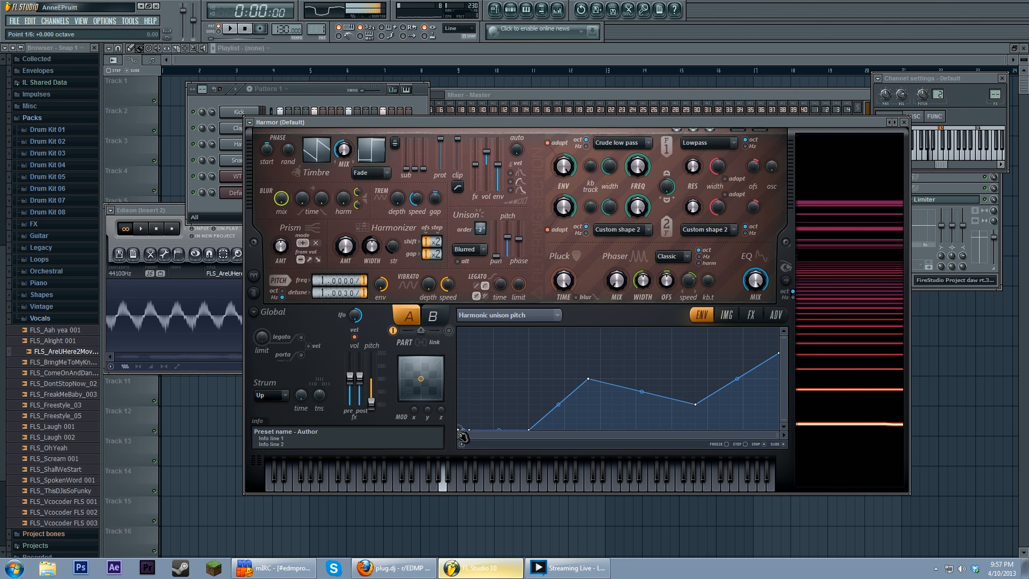
left_click_drag(588, 378, 588, 404)
left_click_drag(529, 430, 530, 417)
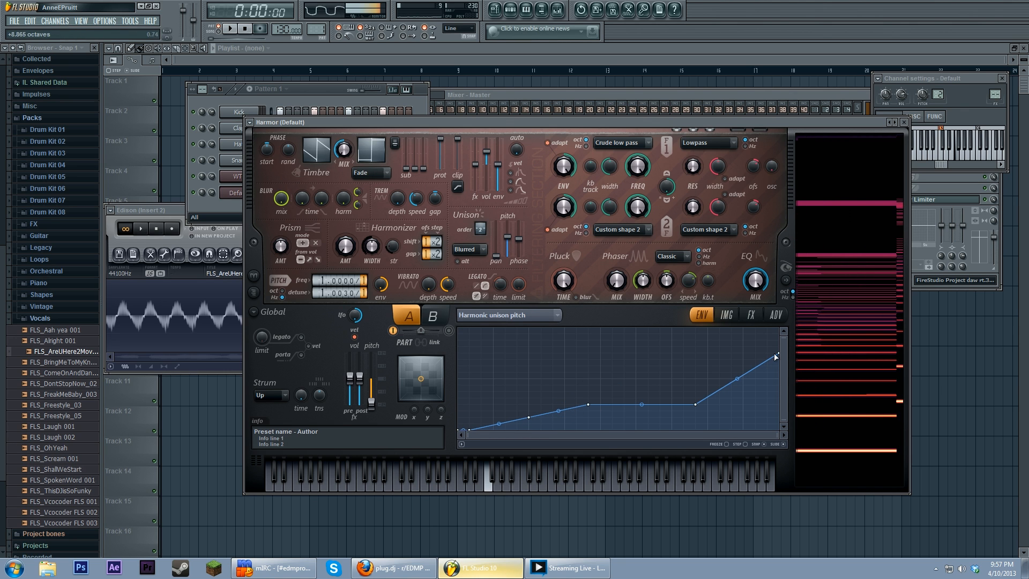
left_click_drag(779, 353, 779, 391)
Step: Raise the unison pitch curve's first two points to about 0.4 and return to part A's image section
left_click(748, 315)
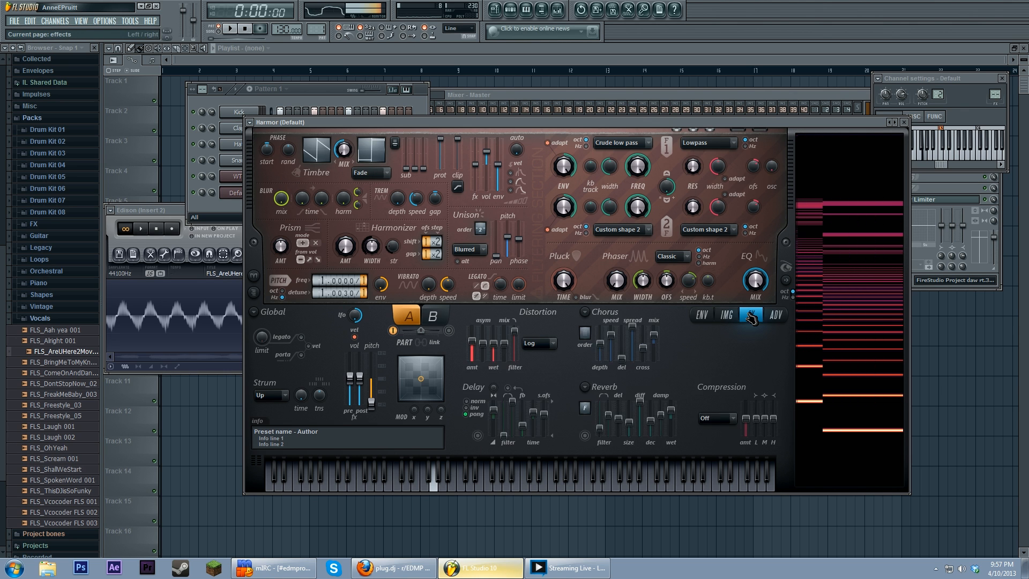
left_click(727, 316)
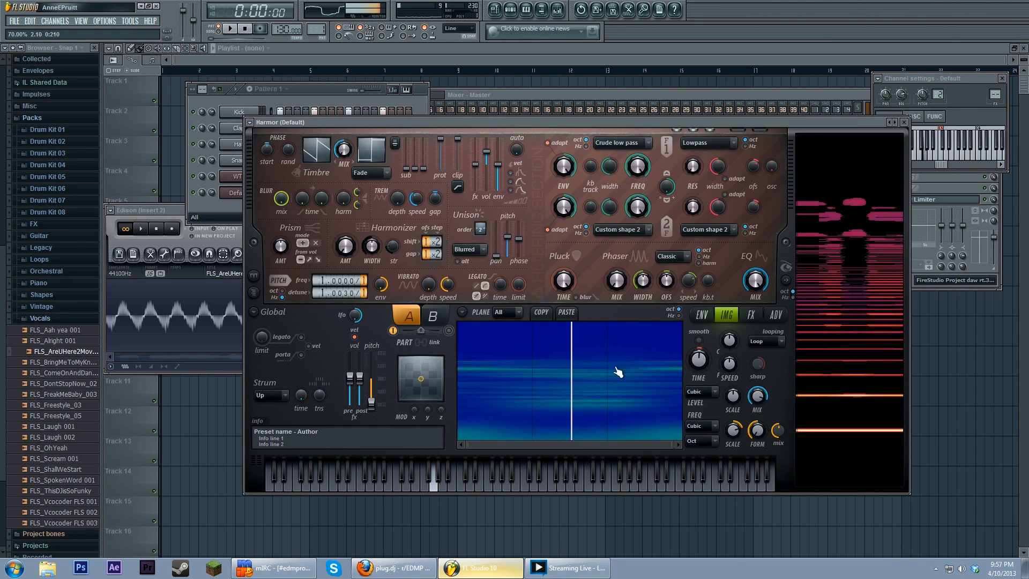
left_click(751, 316)
left_click(702, 316)
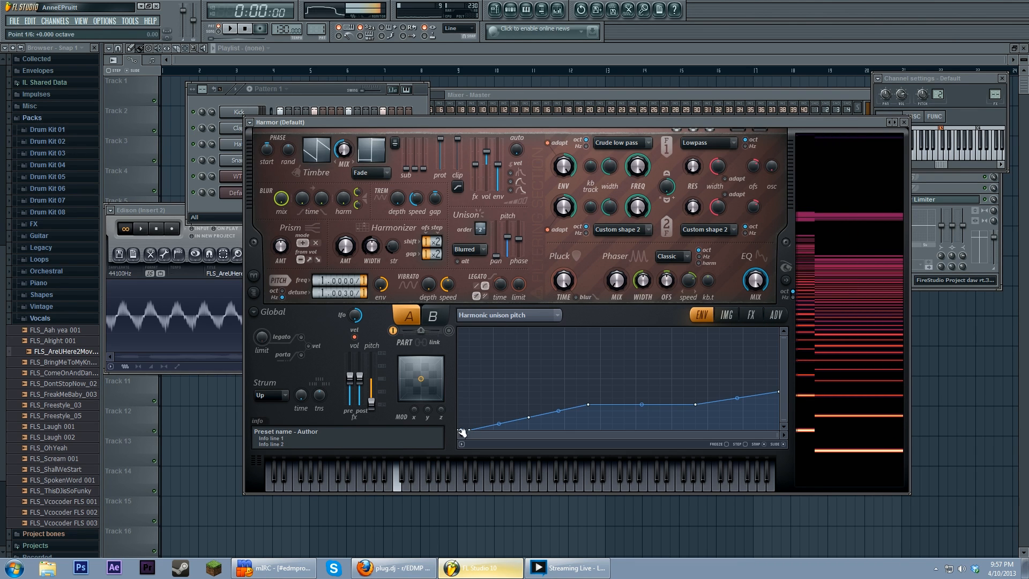
left_click_drag(463, 429, 461, 393)
left_click_drag(473, 432, 477, 387)
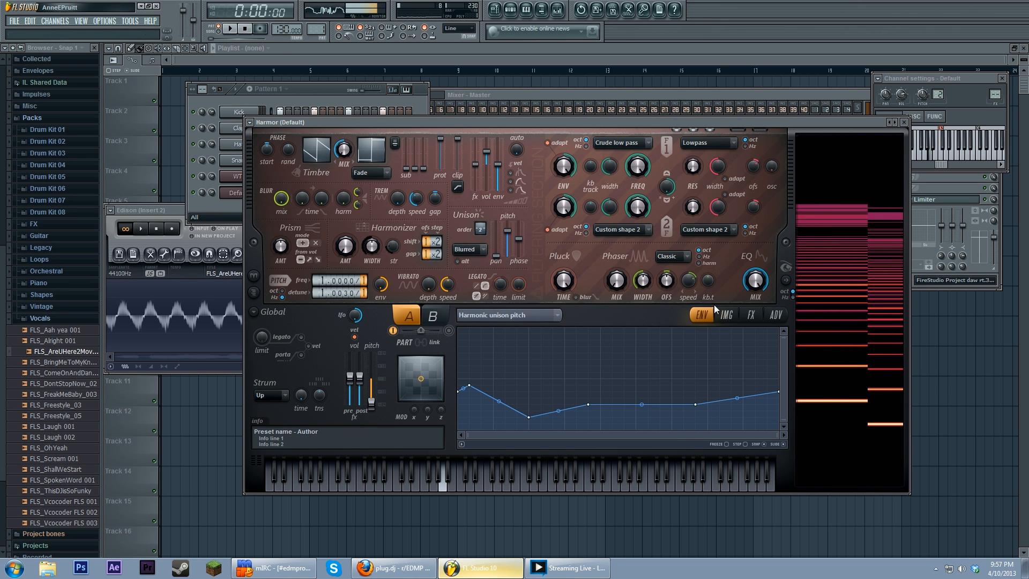
left_click(726, 315)
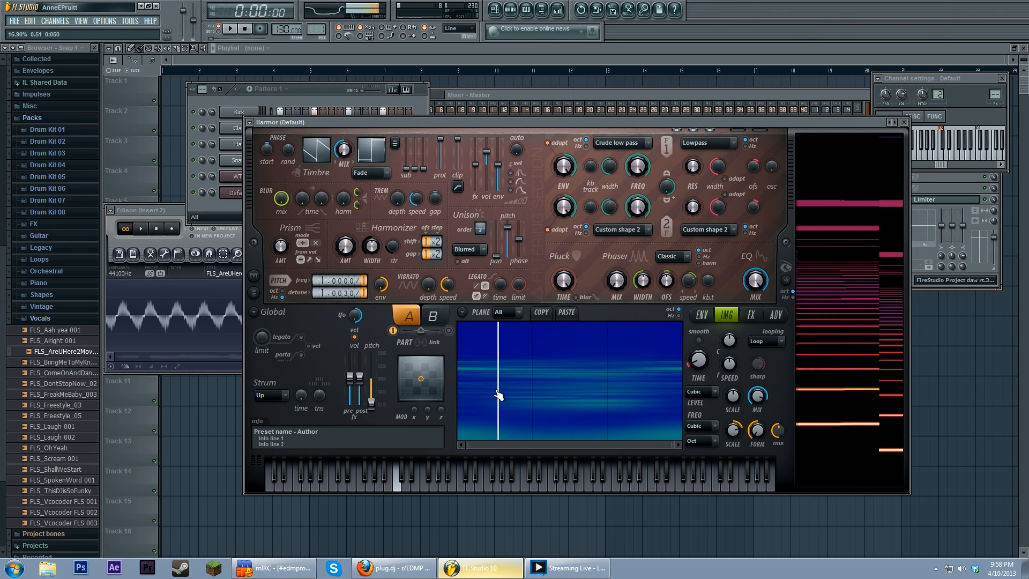
Step: Shape part A's Local EQ curve with added points at +3, about +5 and about +7 octaves, peaking at the middle one
left_click(701, 315)
left_click(554, 314)
left_click(666, 216)
right_click(565, 367)
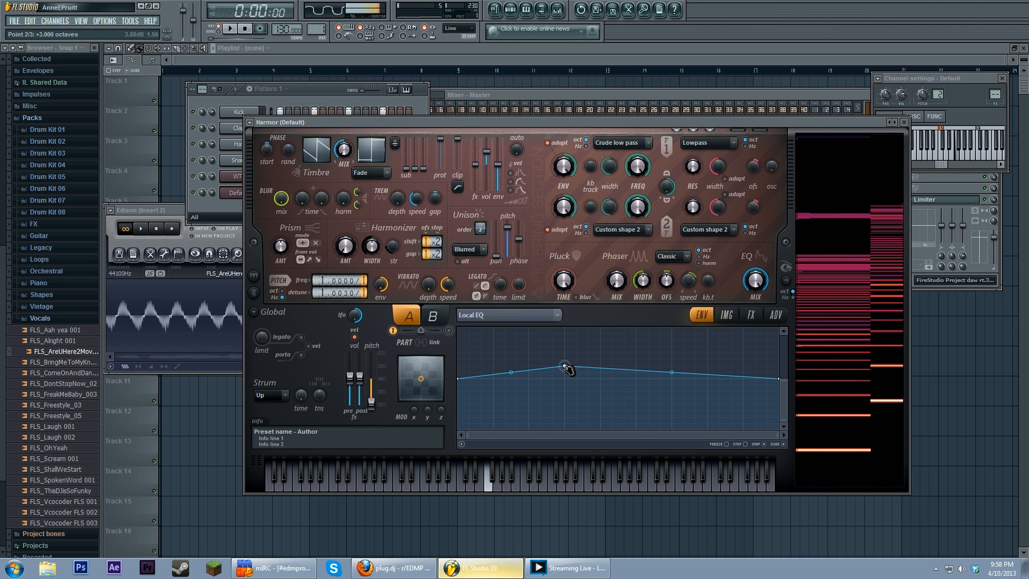
right_click(708, 353)
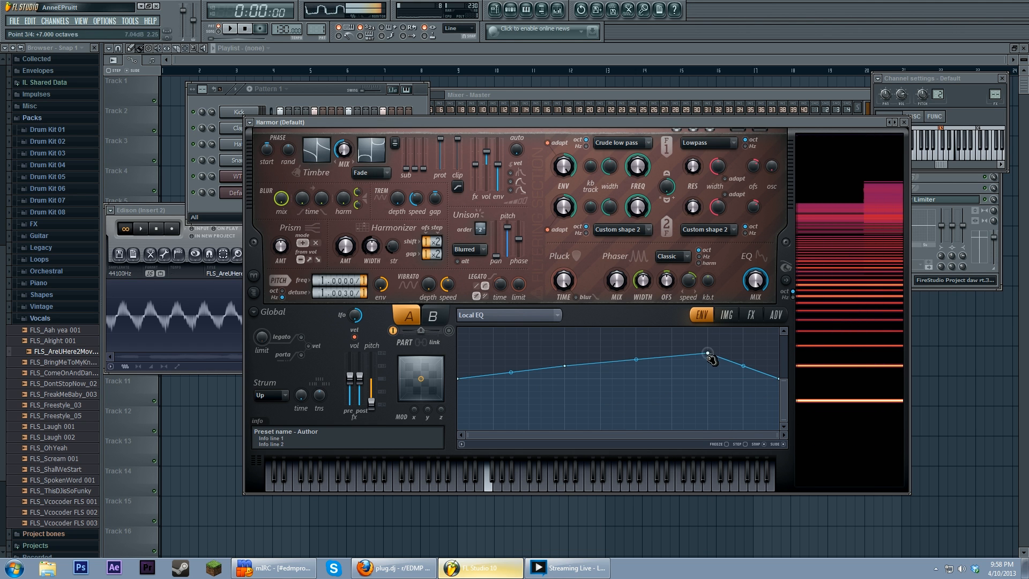
left_click_drag(709, 354, 636, 346)
right_click(707, 371)
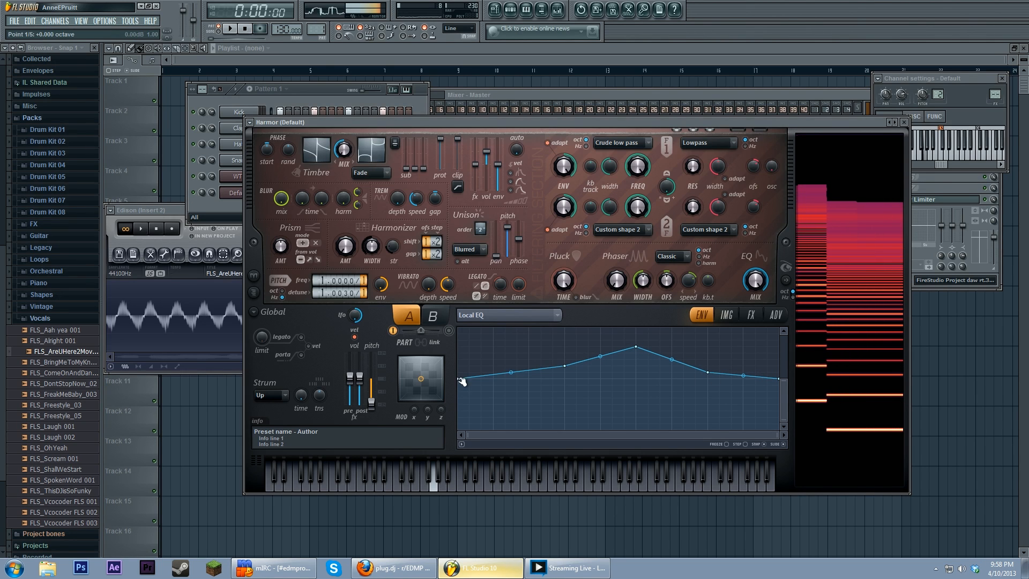
Step: Raise the Local EQ's first point, add dips at about +0.33 and +1.7 octaves, and add a boost at +2.333 octaves
left_click_drag(458, 378, 459, 365)
right_click(470, 398)
right_click(519, 417)
right_click(540, 359)
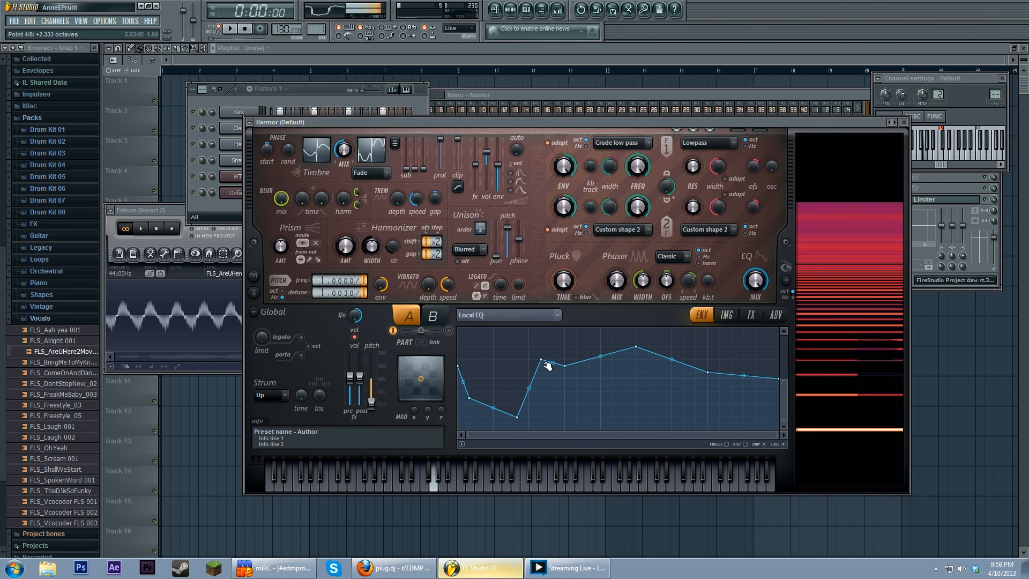
Step: Return to part A's image section, nudge the image gain mix, and scrub the image time position to near the middle
left_click(725, 319)
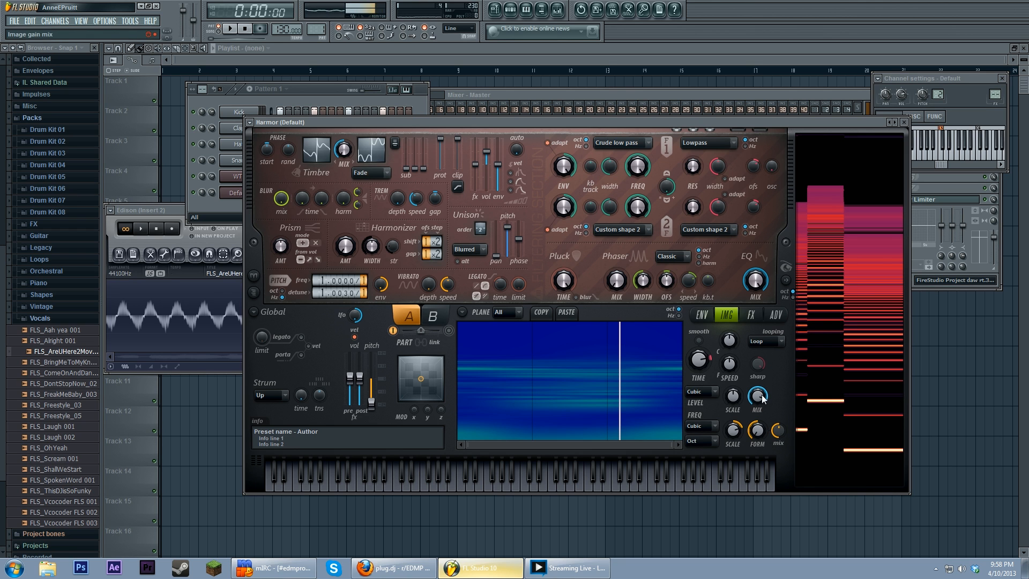
left_click_drag(758, 395, 758, 394)
mouse_move(498, 396)
left_mouse_down()
mouse_move(468, 399)
mouse_move(683, 411)
mouse_move(509, 414)
mouse_move(650, 413)
mouse_move(531, 414)
left_mouse_up()
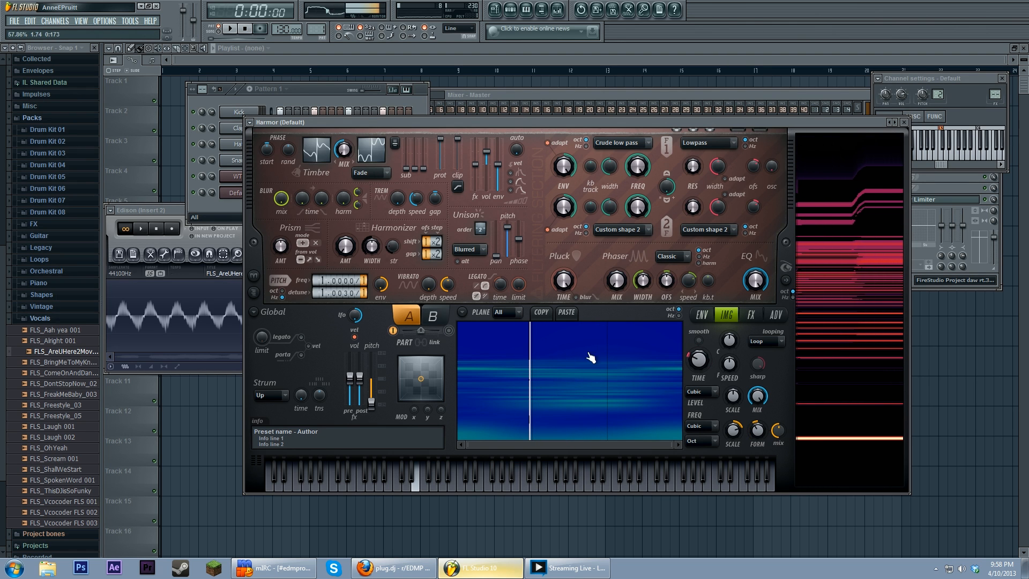
mouse_move(590, 358)
left_mouse_down()
mouse_move(680, 370)
mouse_move(462, 380)
mouse_move(645, 382)
mouse_move(531, 385)
left_mouse_up()
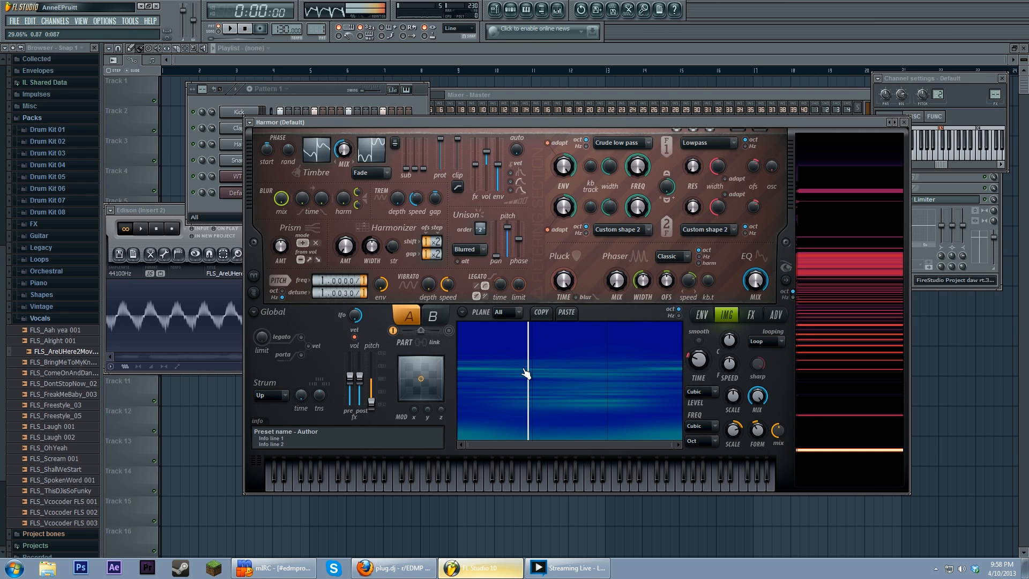
left_click_drag(572, 386, 569, 381)
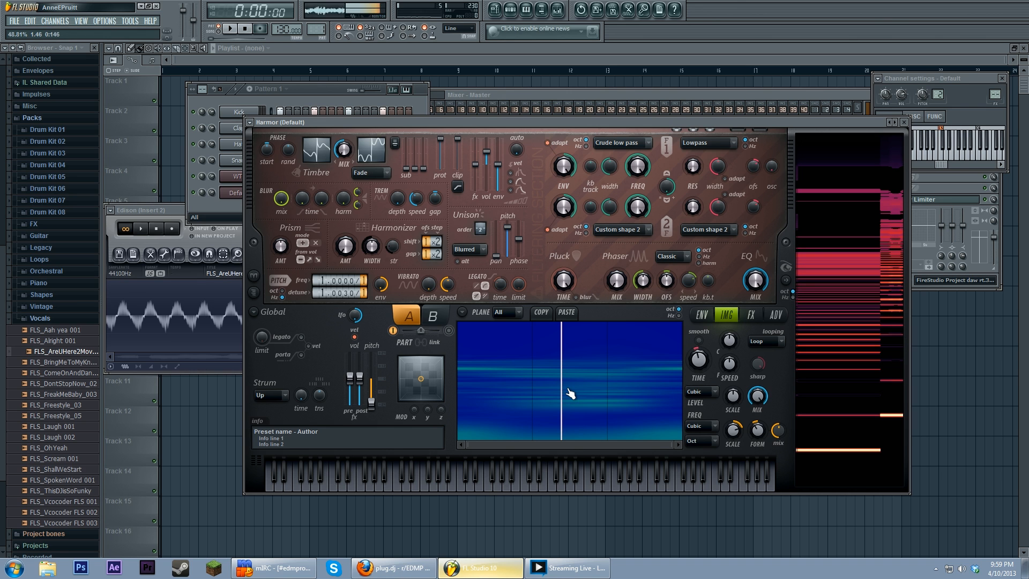
Step: Add a new Harmor channel, move its window up over the old one, and show its image section
left_click(54, 340)
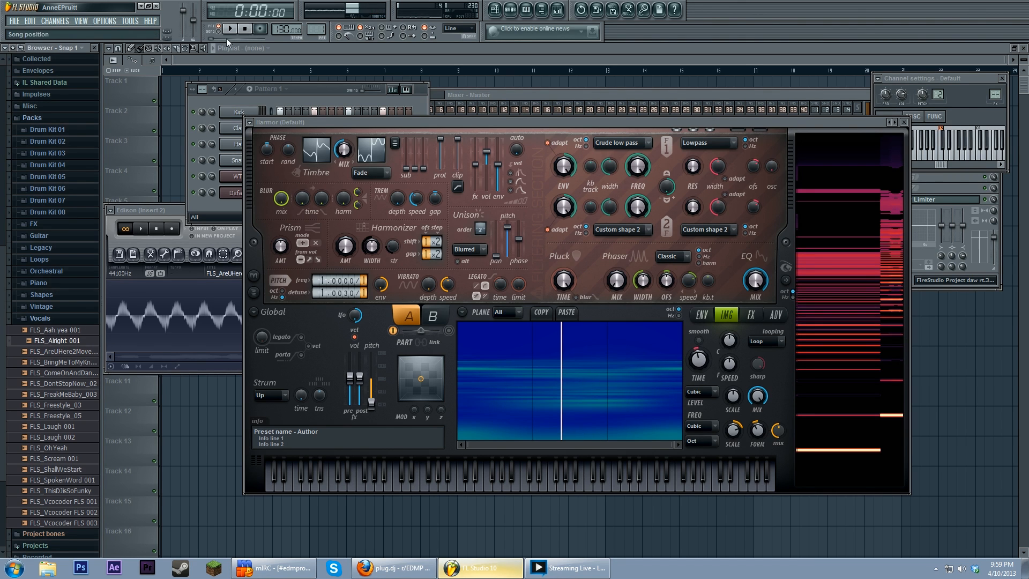
left_click(321, 94)
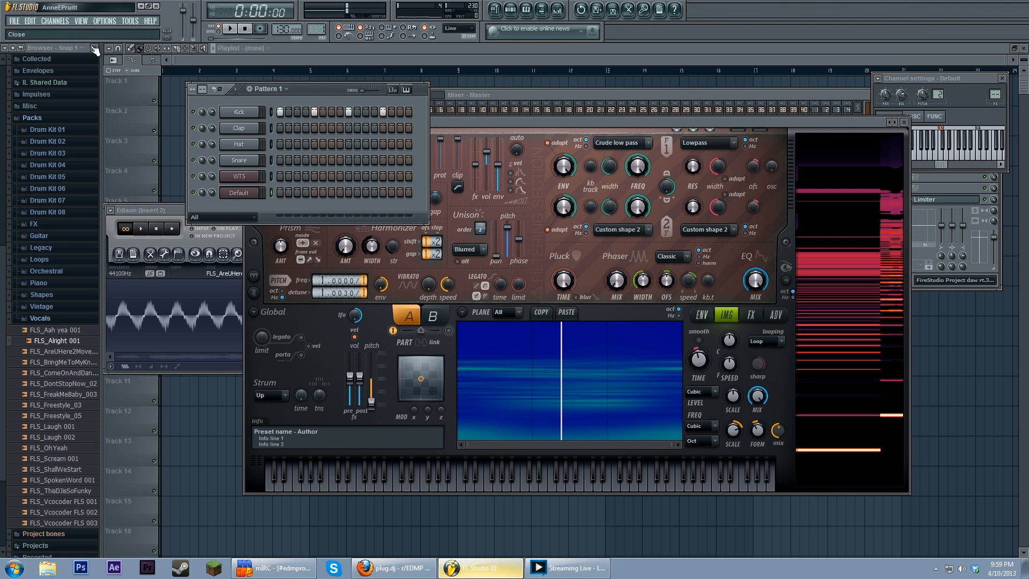
left_click(55, 21)
mouse_move(49, 29)
left_click(188, 376)
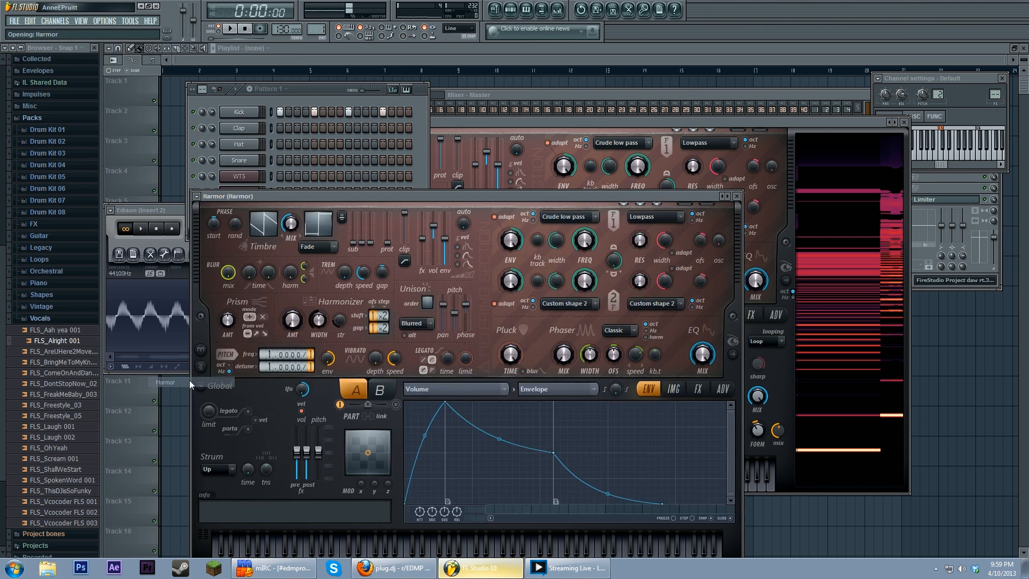
left_click_drag(399, 196, 442, 102)
left_click(717, 294)
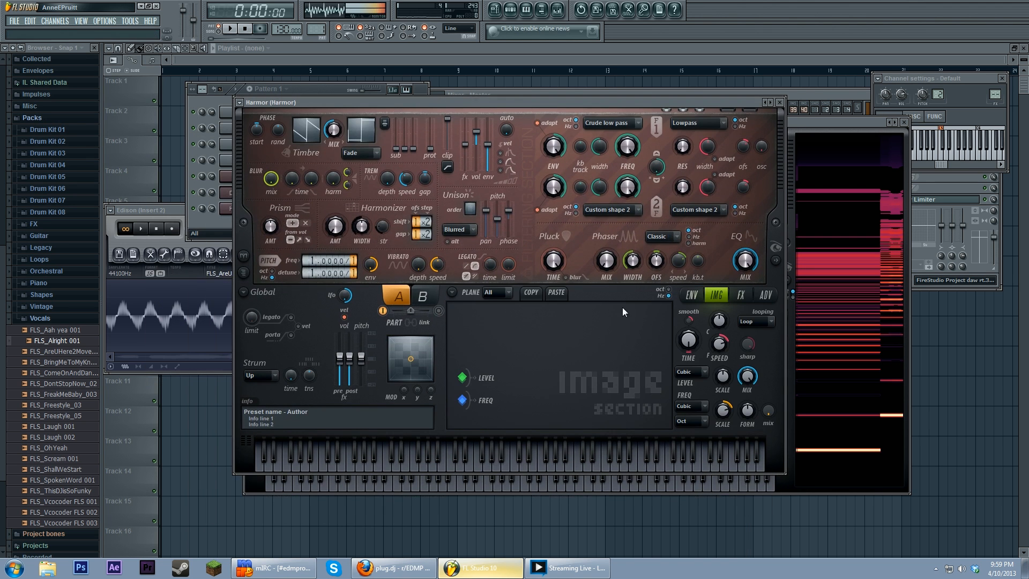
Step: Collapse the Vocals pack and preview the rim sample in Drum Kit 02
left_click(56, 319)
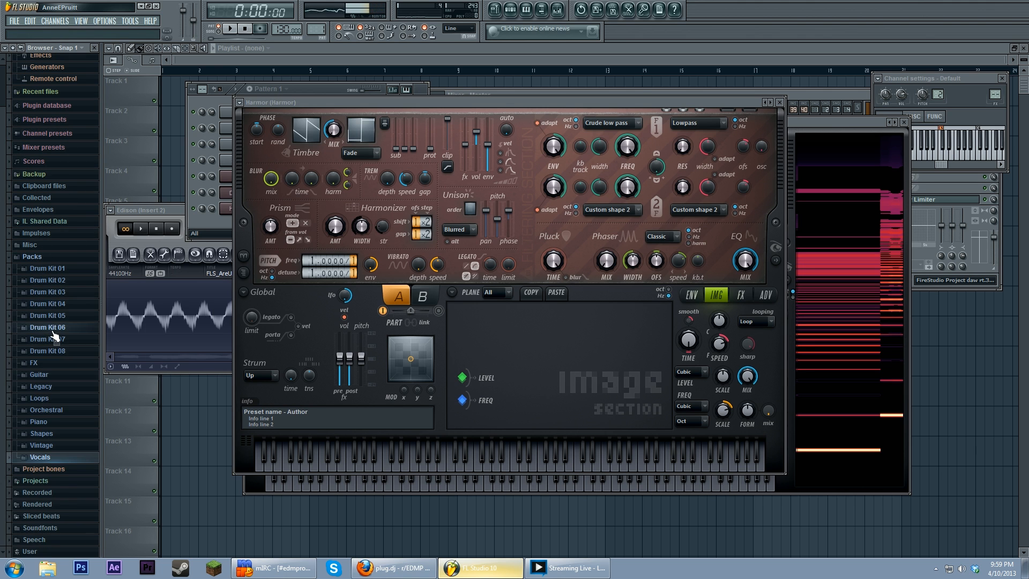
left_click(63, 281)
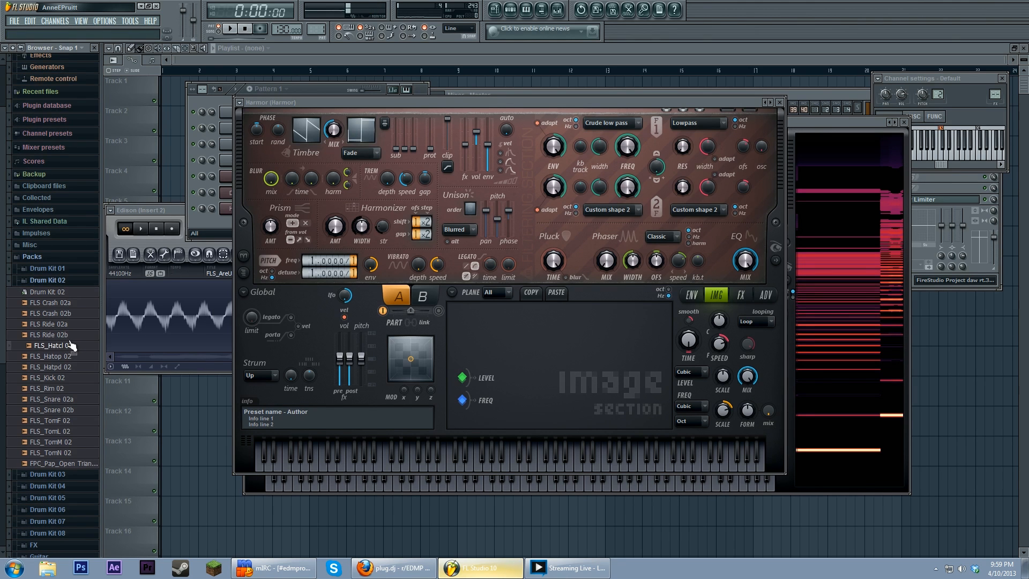
left_click(73, 388)
left_click(69, 279)
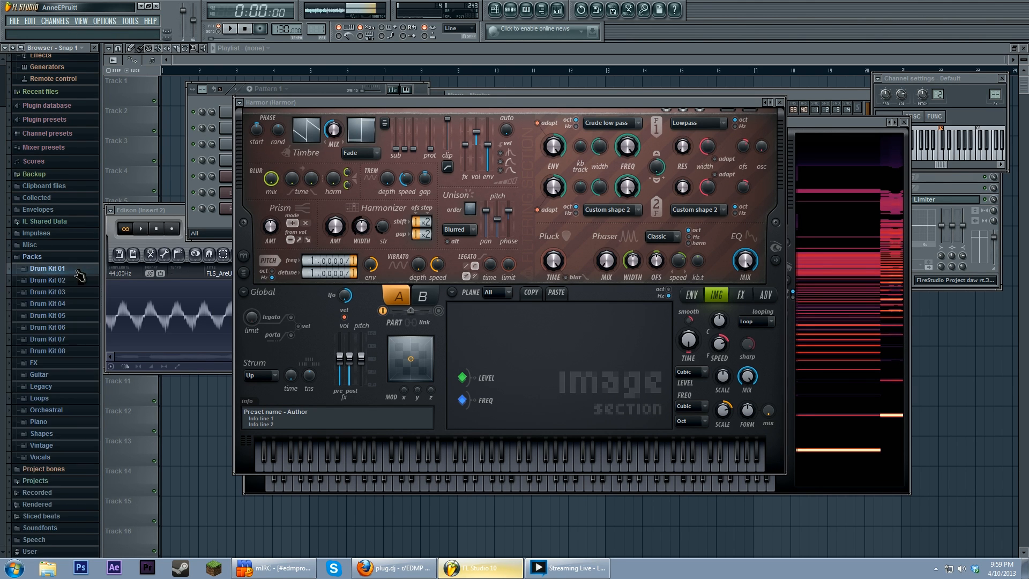
Step: Preview the cymbal, hat, rim, snare, kick and ride samples in the Drum Kit 01 pack
left_click(70, 268)
left_click(75, 334)
left_click(75, 301)
left_click(76, 291)
left_click(76, 376)
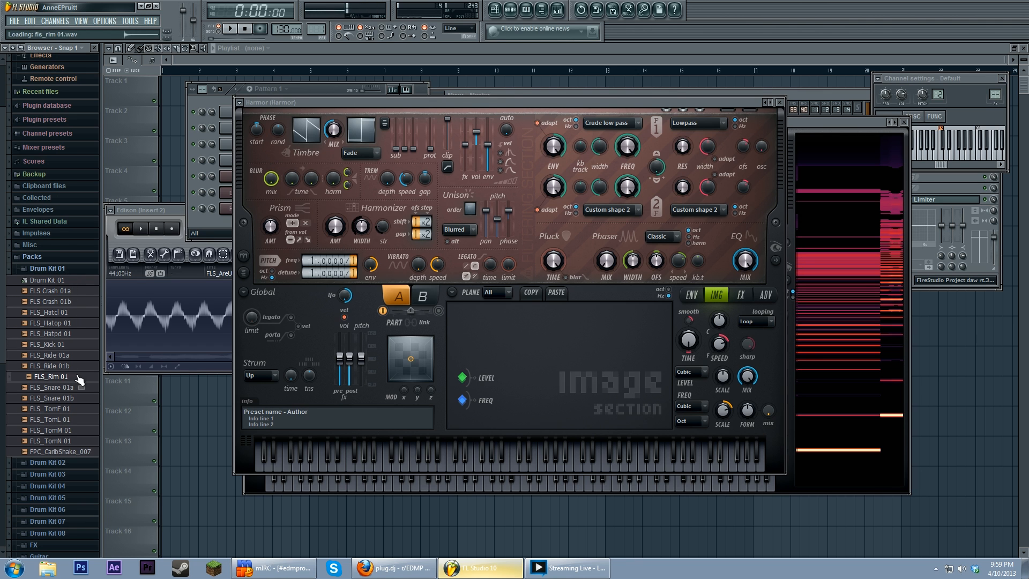
left_click(74, 388)
left_click(74, 399)
left_click(75, 346)
left_click(74, 356)
left_click(73, 325)
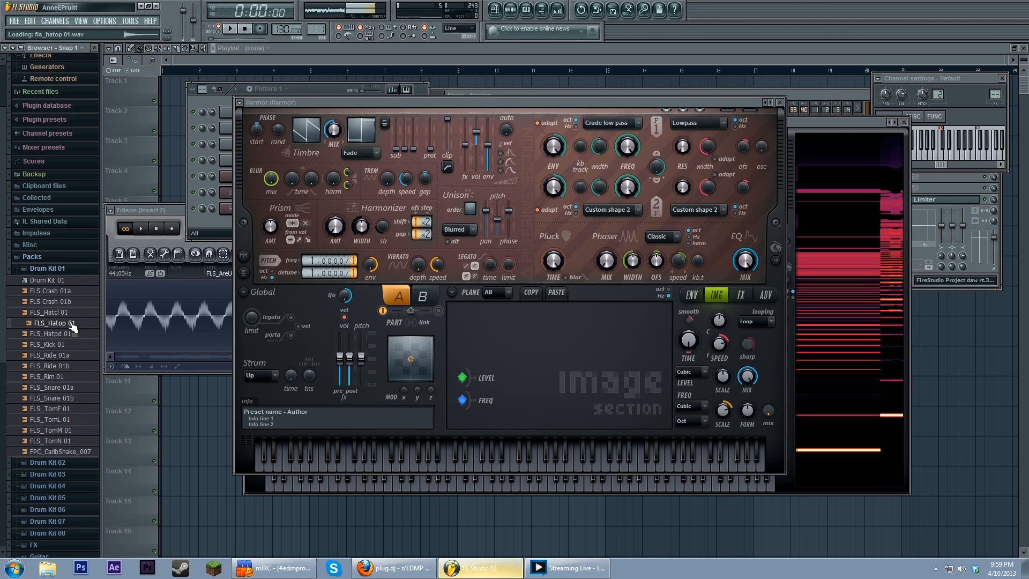
left_click(73, 358)
left_click(72, 367)
left_click(75, 267)
Step: Browse the Drum Kit 06, Legacy and Vocals packs for a sample to resynthesize
left_click(76, 327)
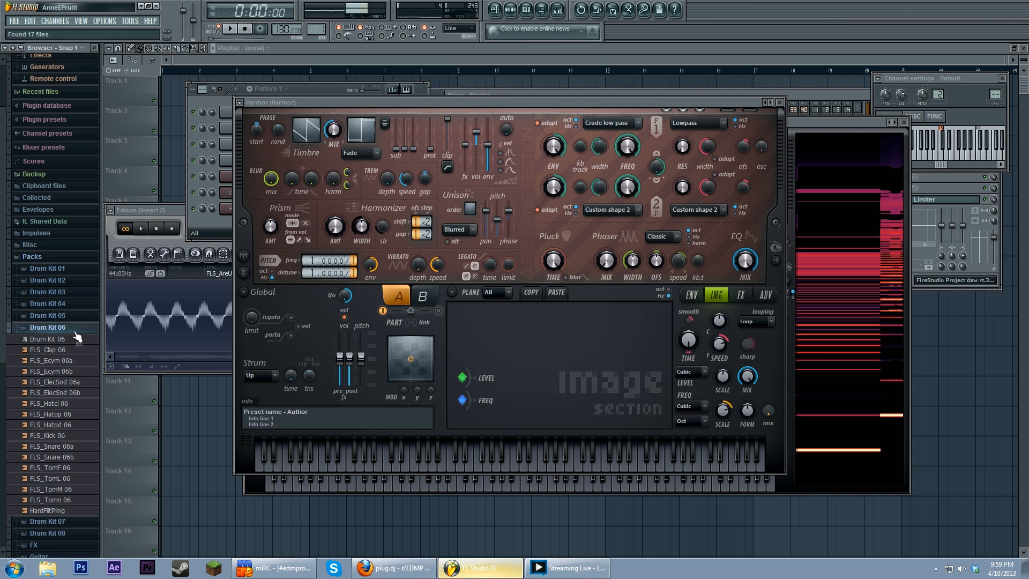
left_click(75, 328)
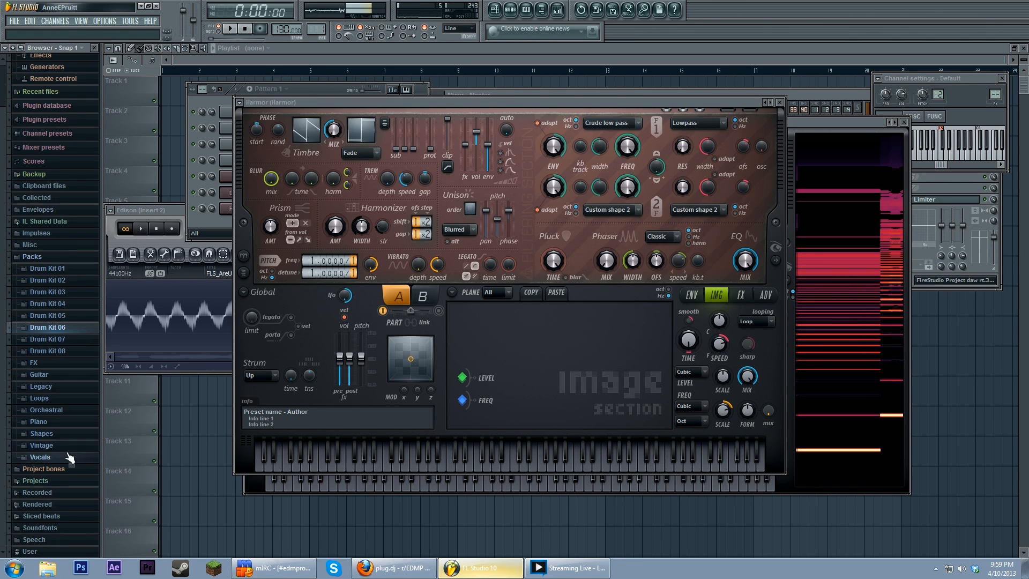
left_click(63, 388)
left_click(65, 342)
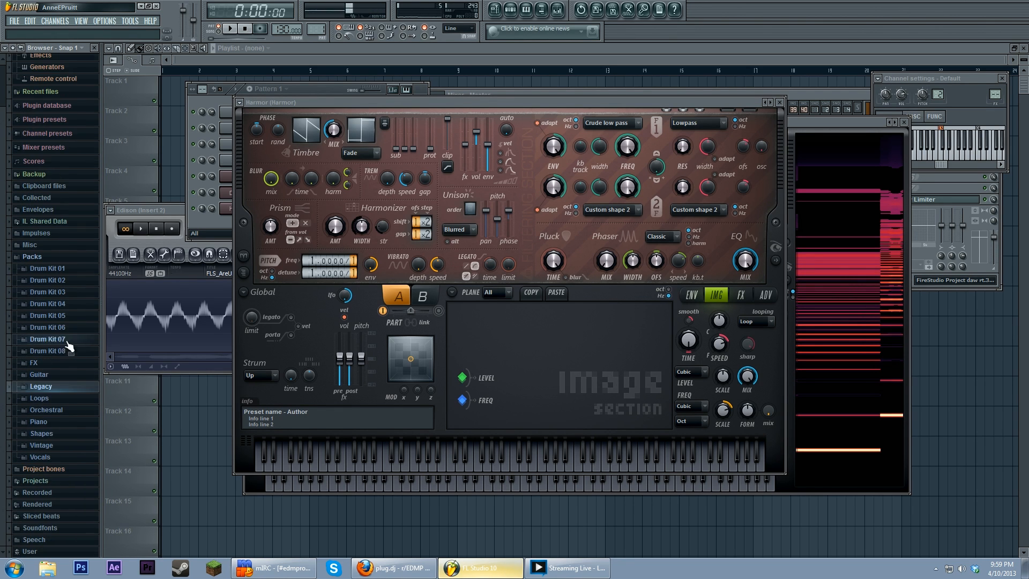
left_click(54, 456)
left_click(65, 318)
Step: Preview VT_CHHat from the Vintage pack and load it into the new Harmor's image section
left_click(62, 447)
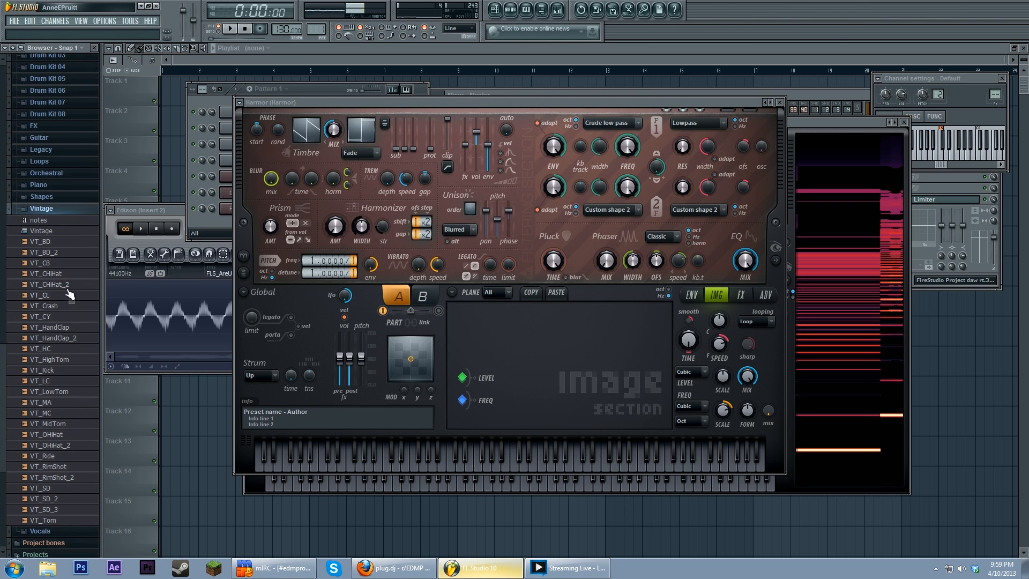
left_click(65, 275)
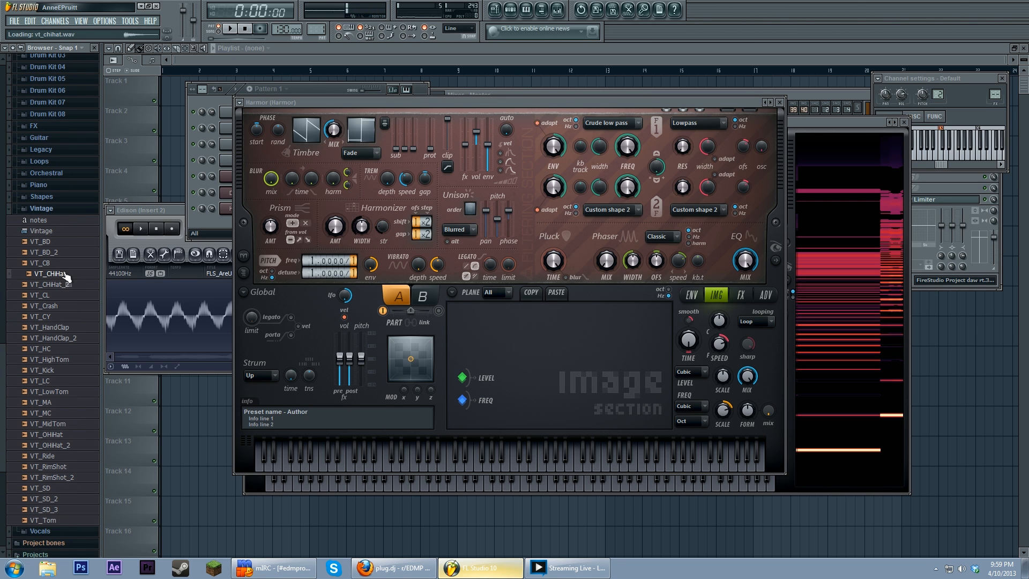
left_click_drag(65, 275, 524, 414)
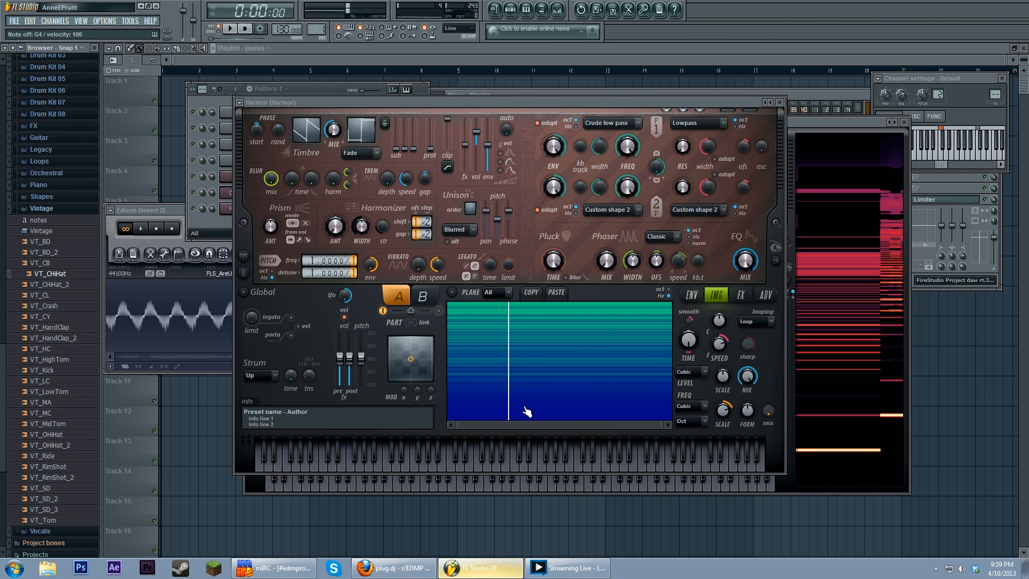
Step: Audition the resynthesized hi-hat with several notes and turn on Harmor's visual feedback
key("x")
key("c")
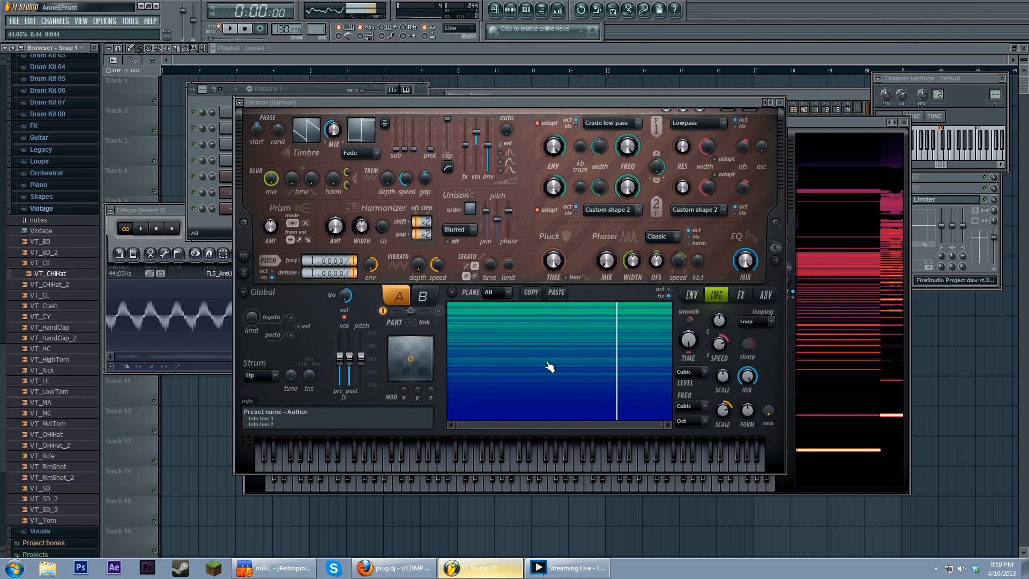
key("x")
key("n")
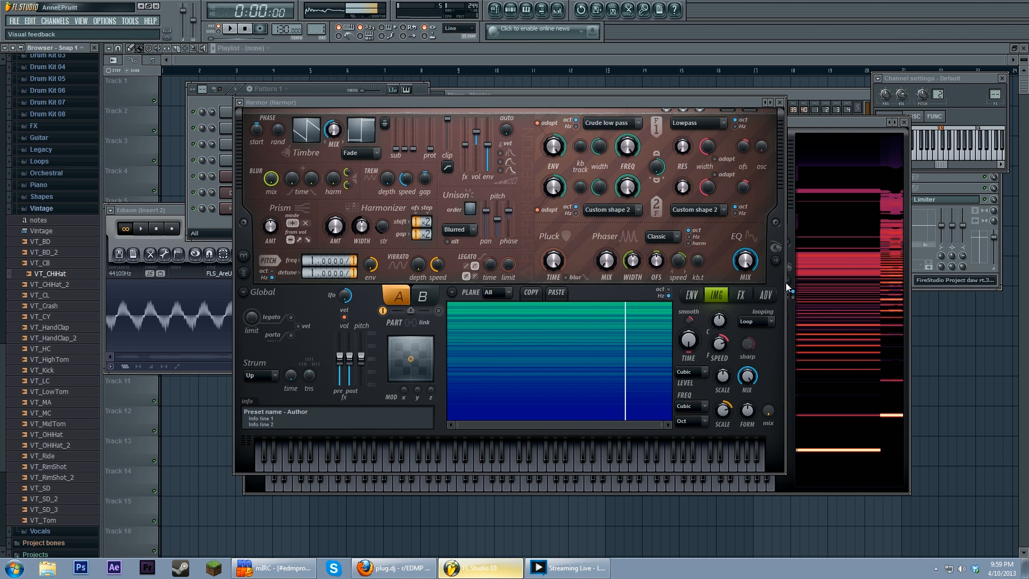
left_click(776, 261)
key("t")
key("n")
key("x")
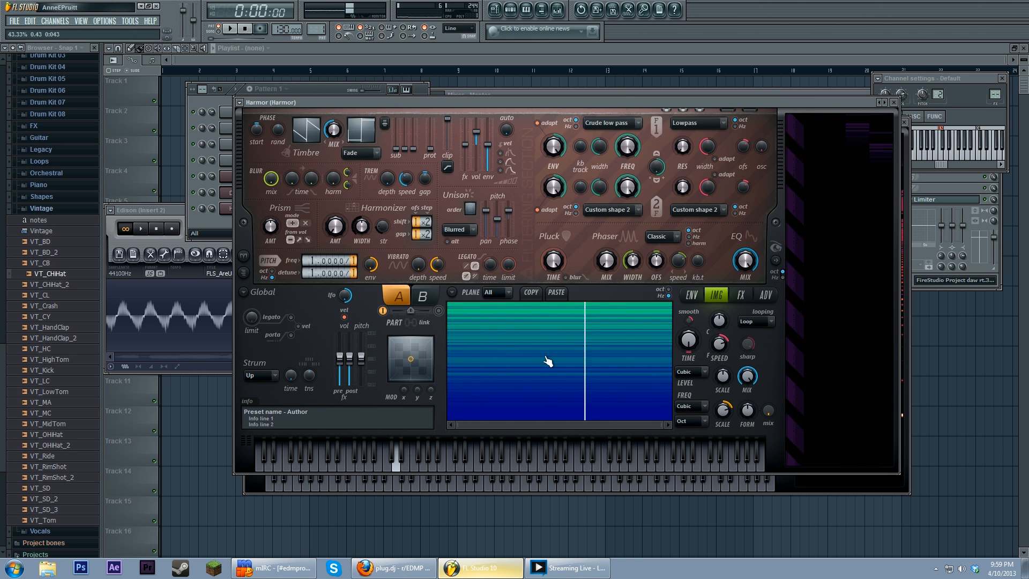
key("c")
key("x")
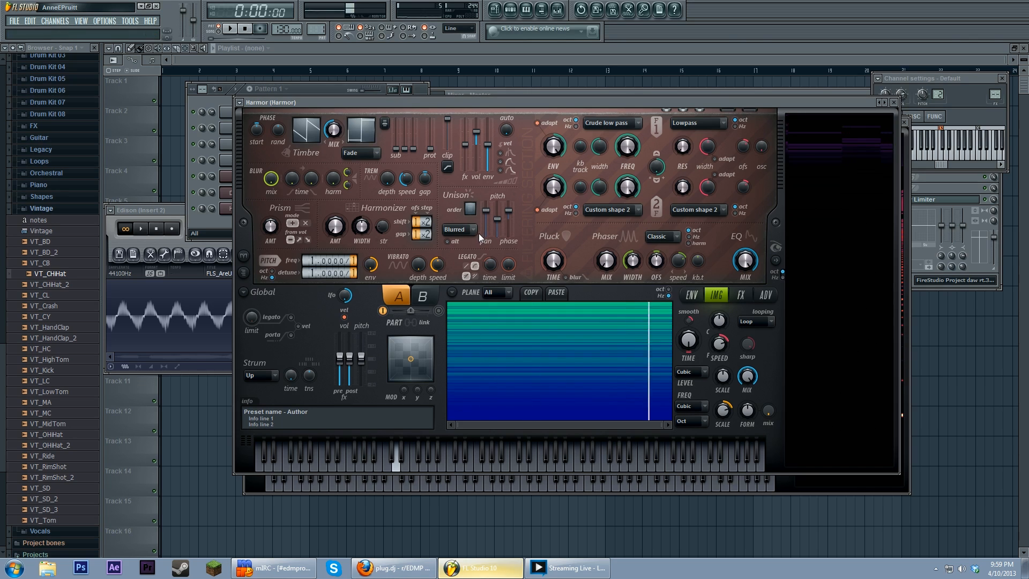
Step: Try the harmonic prot slider and play a descending run of notes on the hi-hat resynthesis
mouse_move(429, 149)
left_mouse_down()
mouse_move(430, 118)
mouse_move(430, 149)
left_mouse_up()
key("n")
key("b")
key("v")
key("c")
key("x")
Step: Turn the formant mix fully up, try a form shift of -600 cents, and reset the form shift to its default
left_click_drag(768, 411, 747, 434)
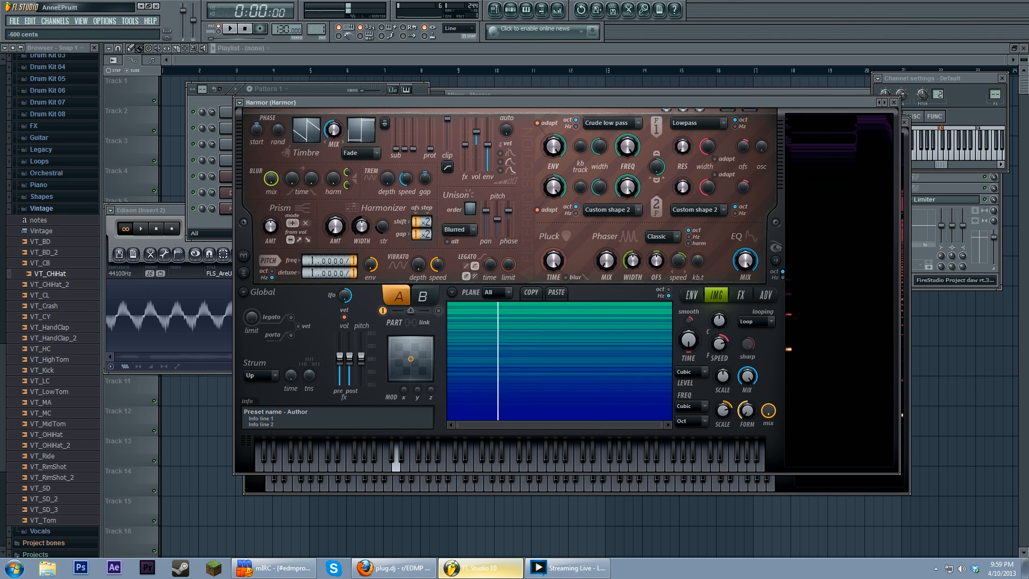
left_click(749, 411, "alt")
key("t")
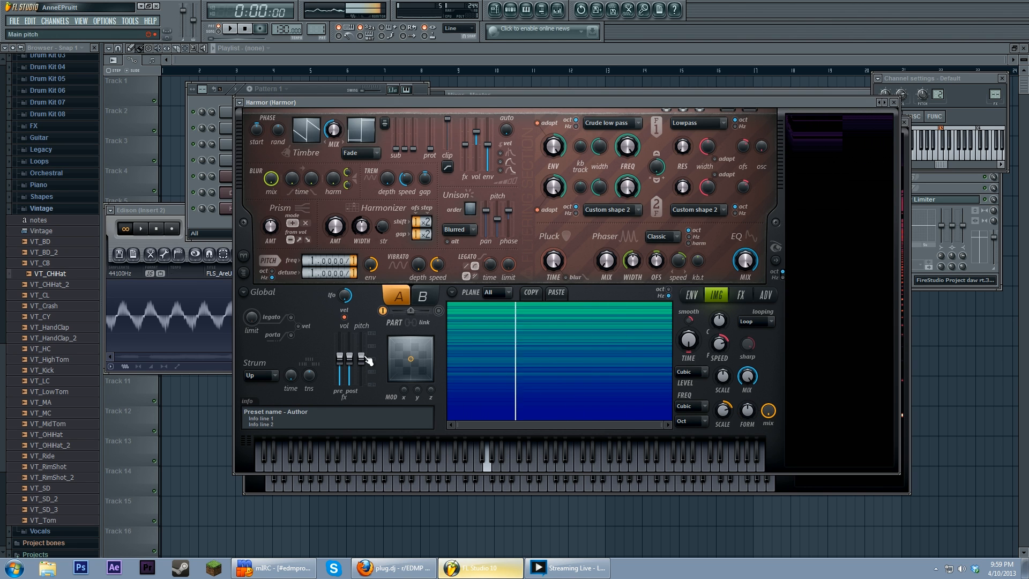
Step: Lower Harmor's main pitch and audition the hi-hat resynthesis on the lowest keys
left_click_drag(367, 360, 368, 385)
key("n")
key("c")
left_click(287, 464)
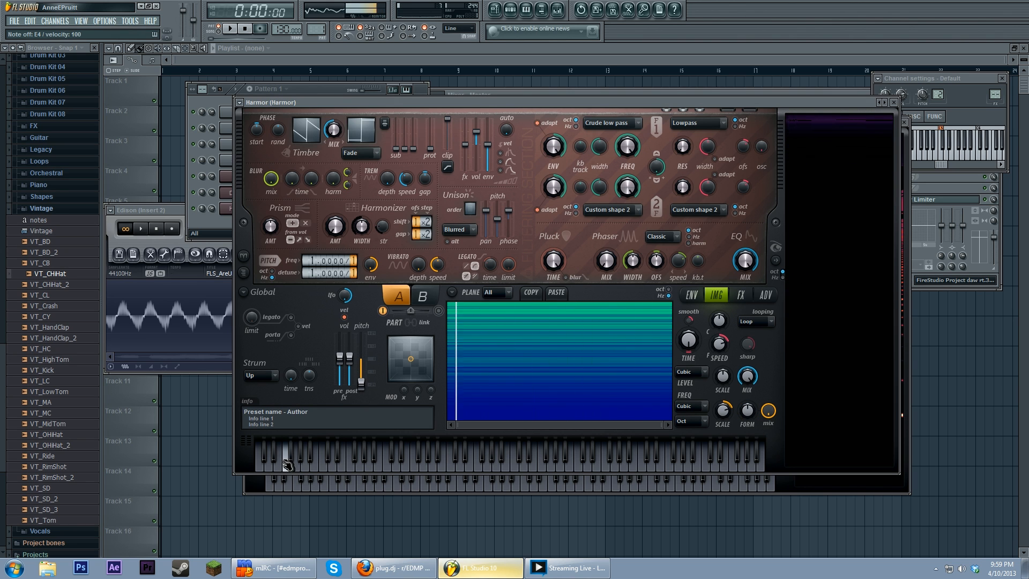
left_click_drag(288, 464, 263, 455)
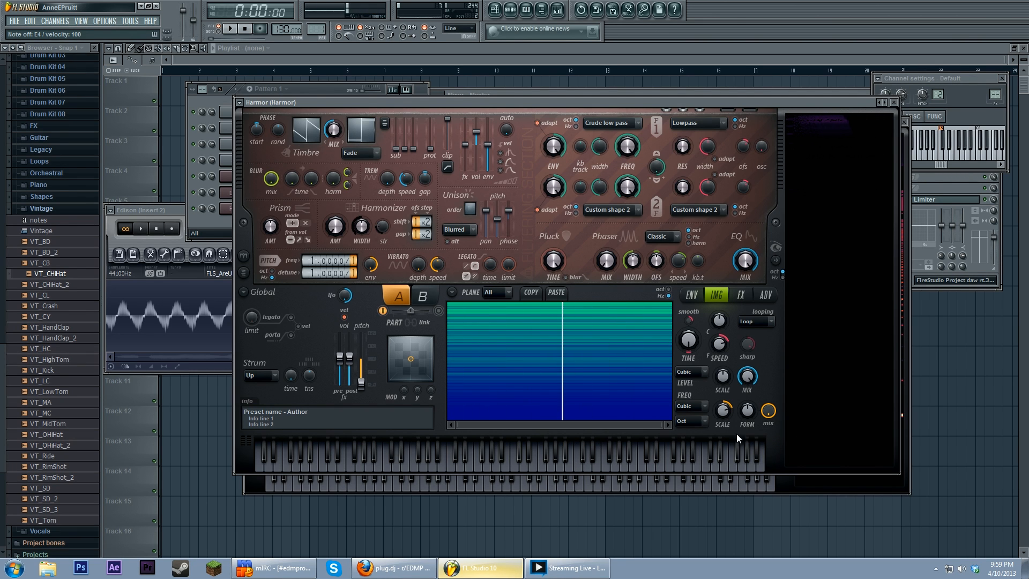
left_click_drag(594, 453, 269, 468)
key("n")
Step: Collapse the Vintage folder, open the Sliced beats folder in the browser and preview Dragged sample_500
left_click(69, 210)
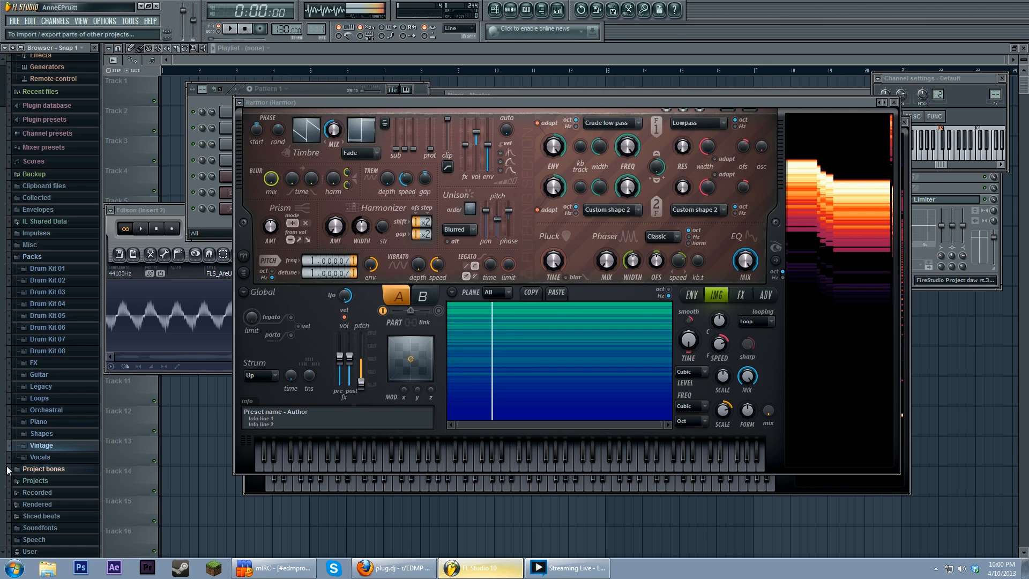
left_click(77, 516)
scroll(76, 516, "down", 20)
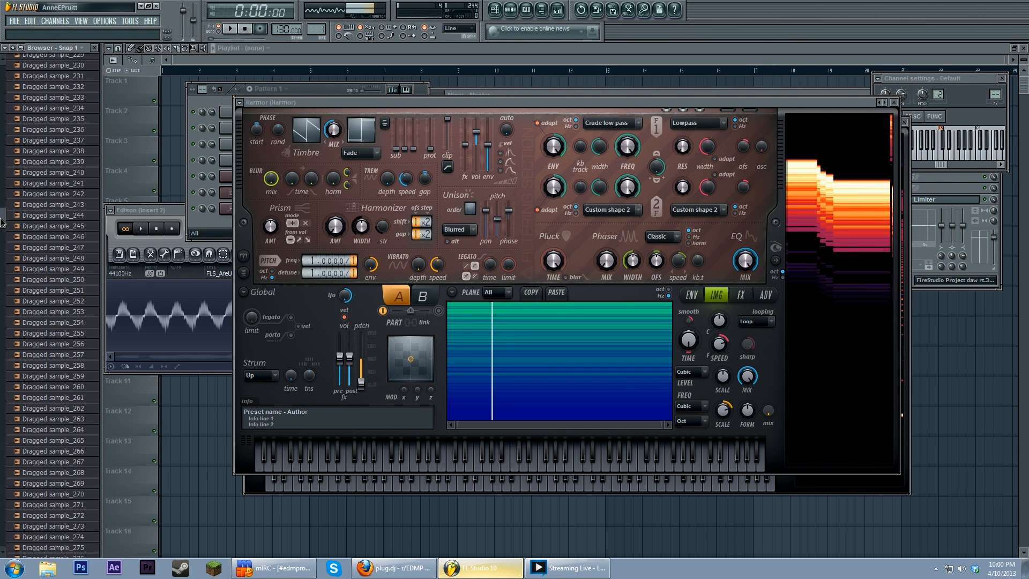
left_click(86, 214)
left_click(64, 301)
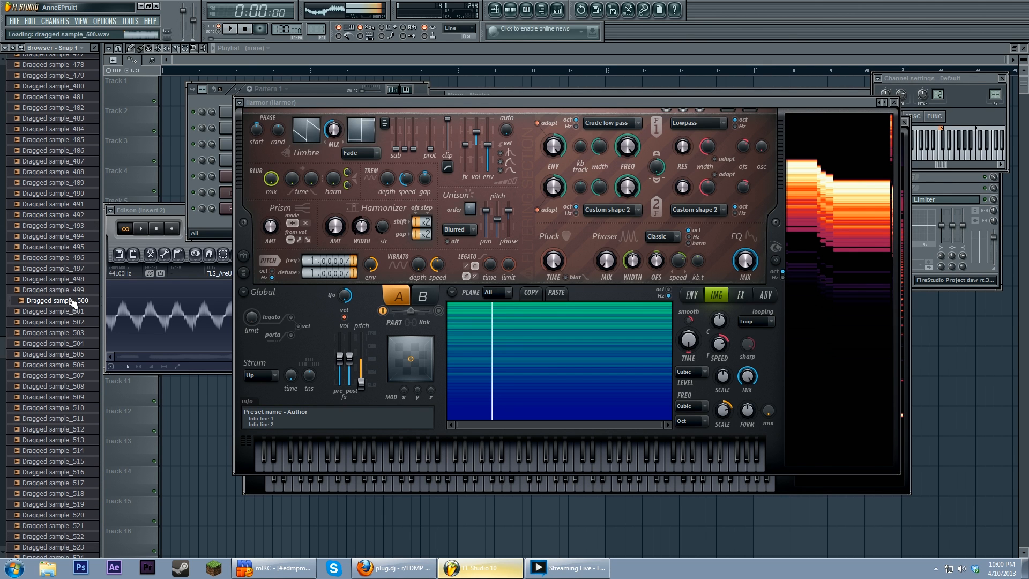
Step: Preview Dragged sample_501 through Dragged sample_508 one after another, and return to Dragged sample_506
left_click(76, 312)
left_click(84, 322)
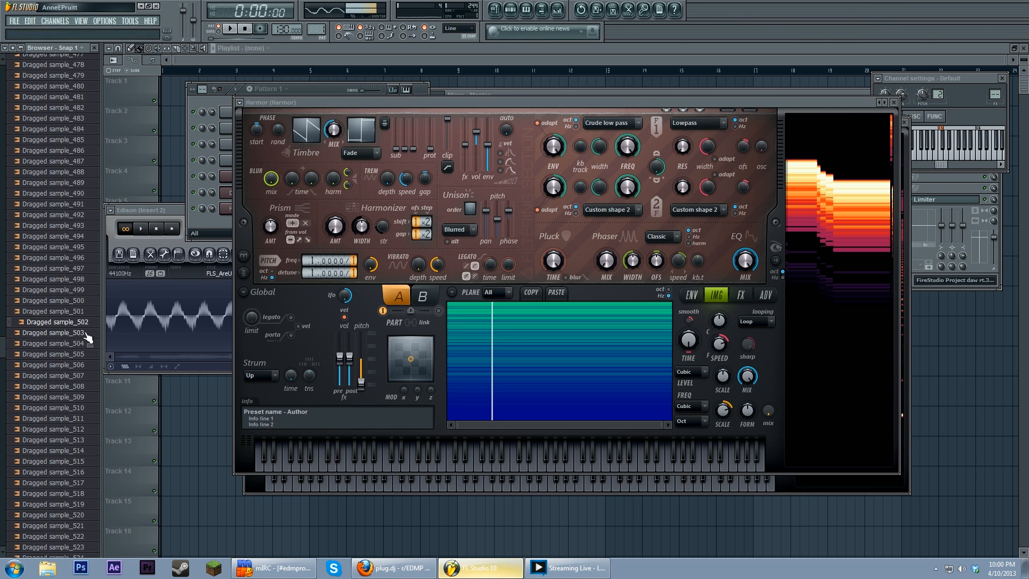
left_click(85, 334)
left_click(90, 344)
left_click(91, 355)
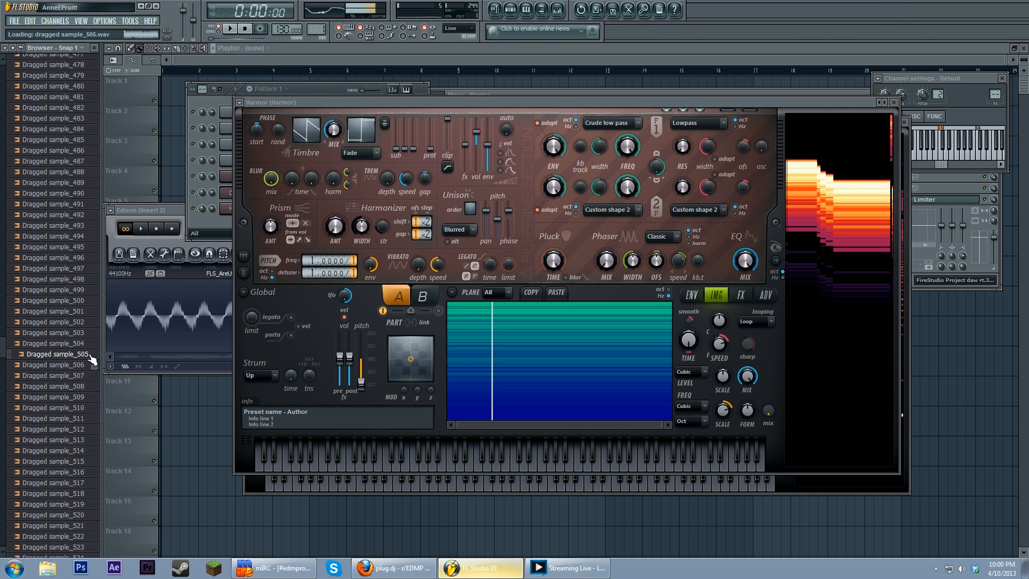
left_click(94, 365)
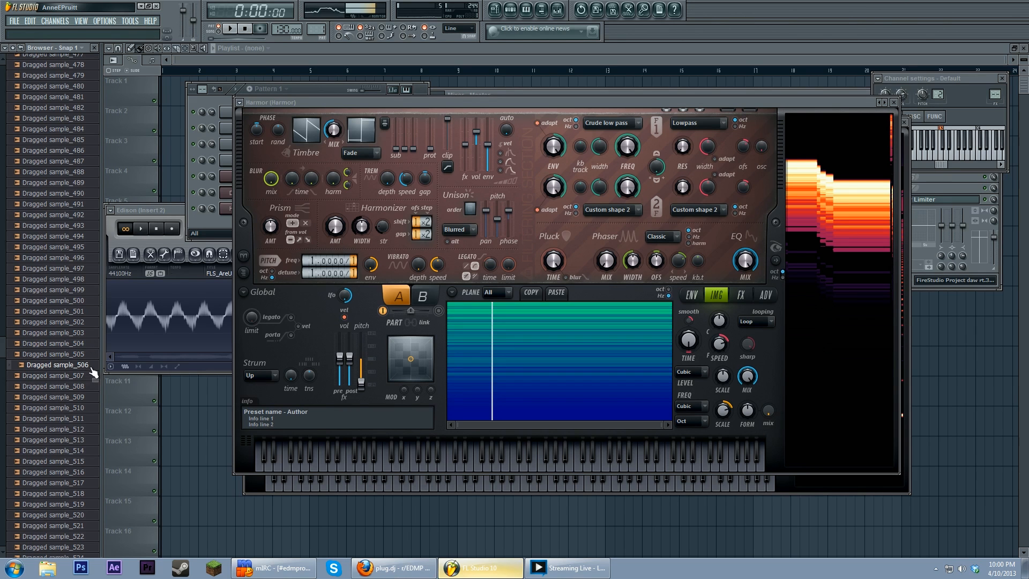
left_click(93, 377)
left_click(94, 388)
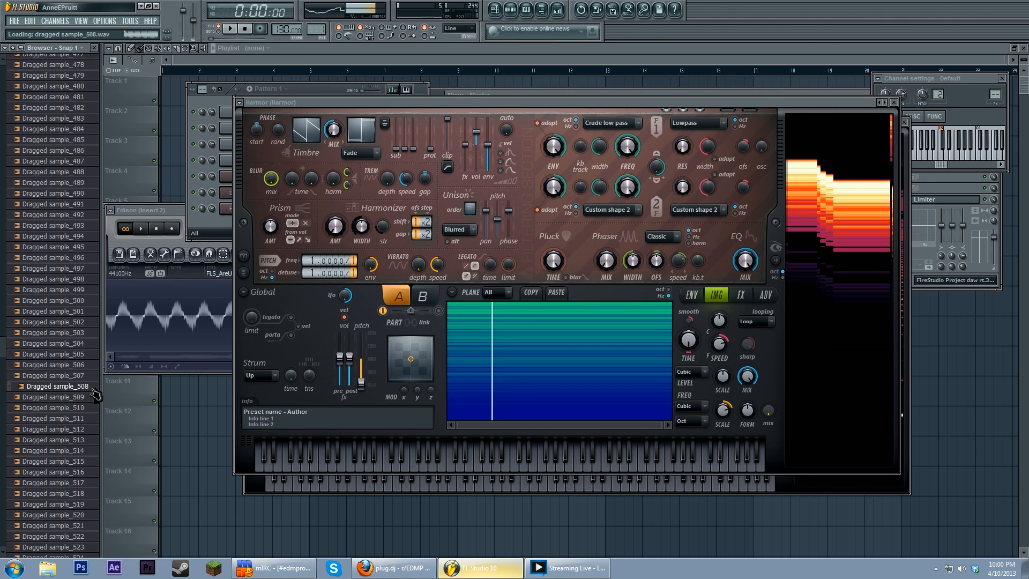
left_click(92, 366)
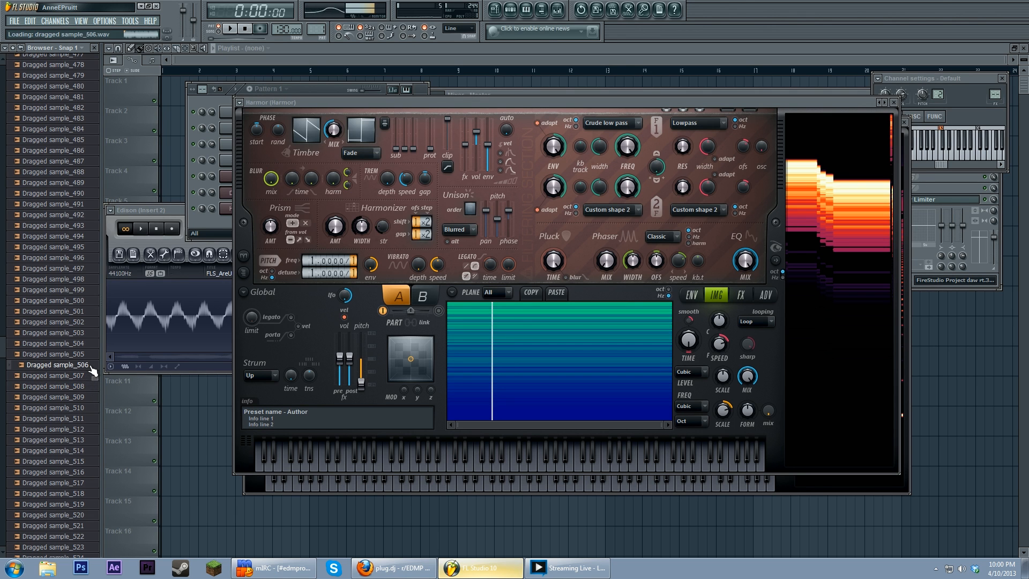
Step: Open Edison from mixer Insert 2 and load Dragged sample_506 into it in place of the old audio
left_click(557, 10)
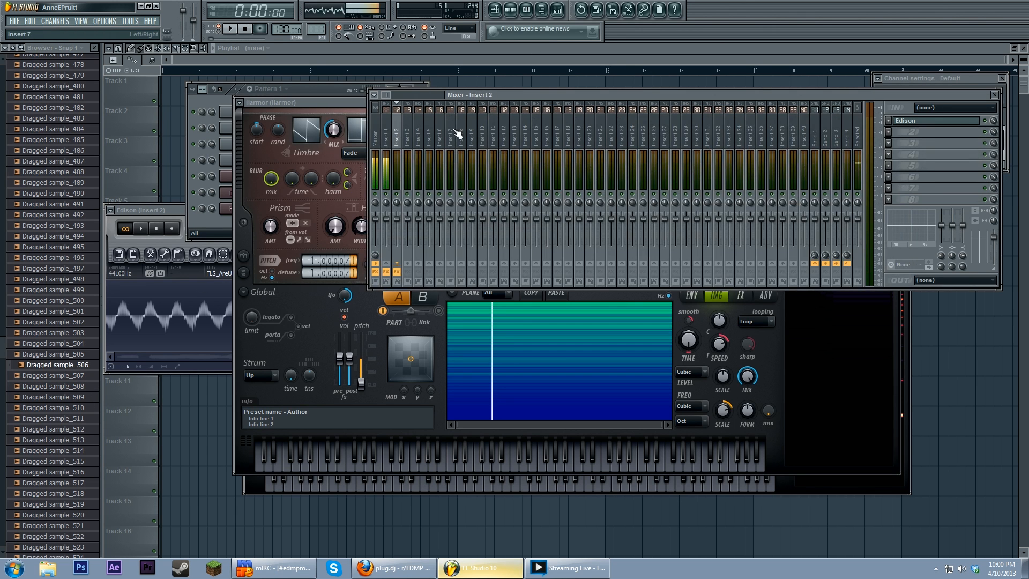
left_click(971, 122)
left_click_drag(261, 211, 372, 203)
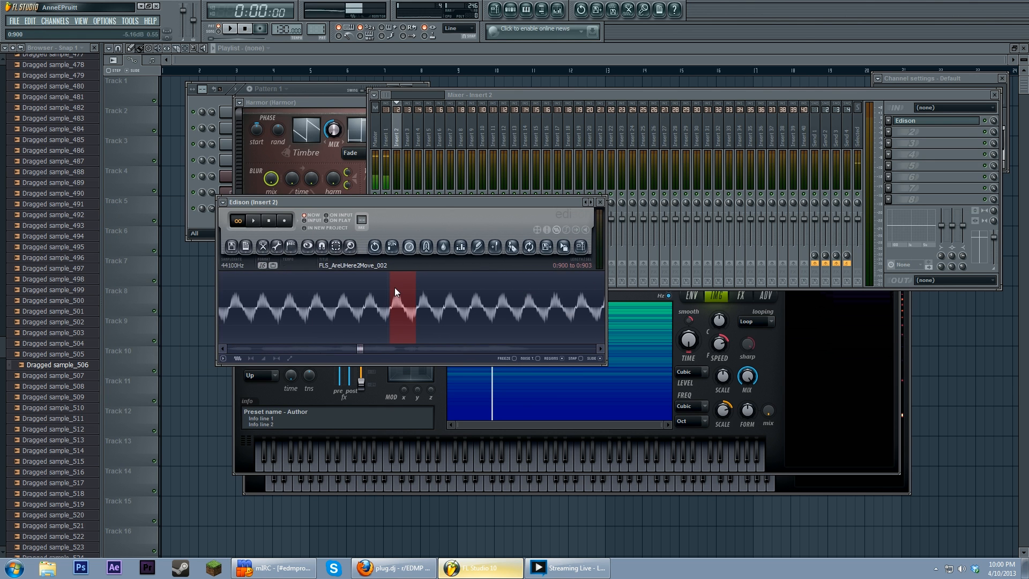
key("ctrl+n")
left_click_drag(26, 386, 337, 297)
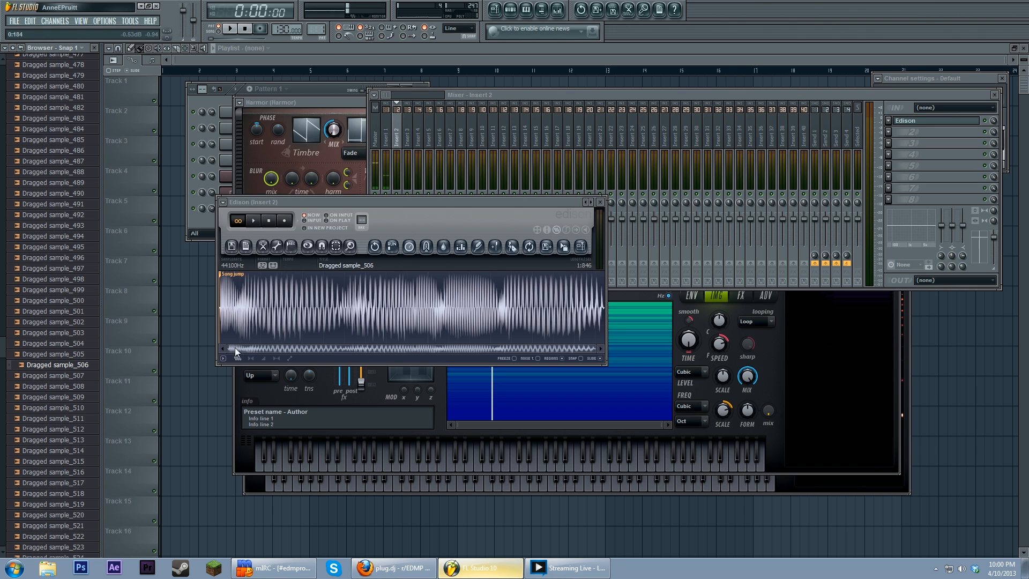
Step: Select a single wave cycle from 1:705 to 1:730 near the end of Dragged sample_506 in Edison
left_click_drag(235, 348, 523, 342)
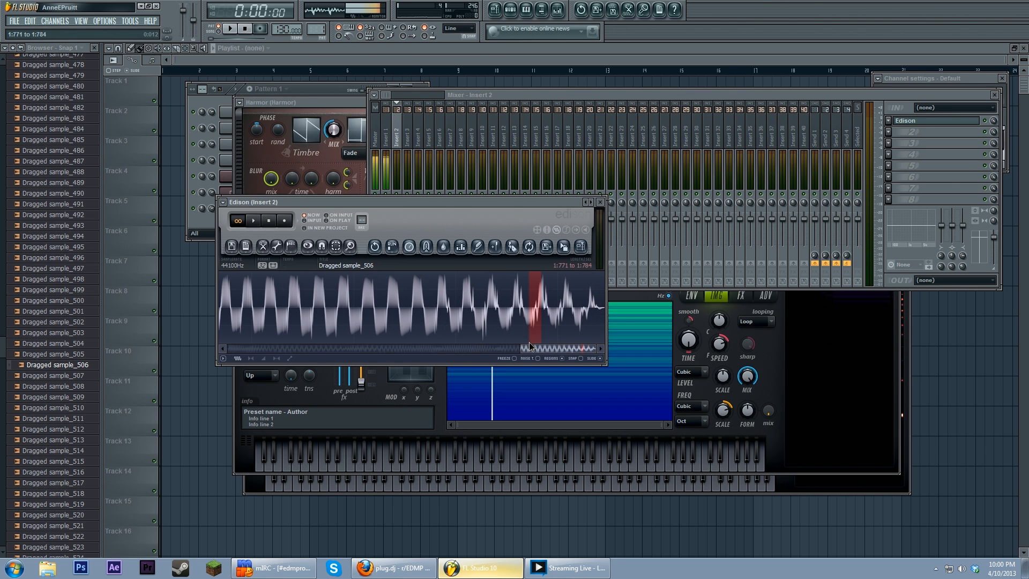
left_click(543, 345)
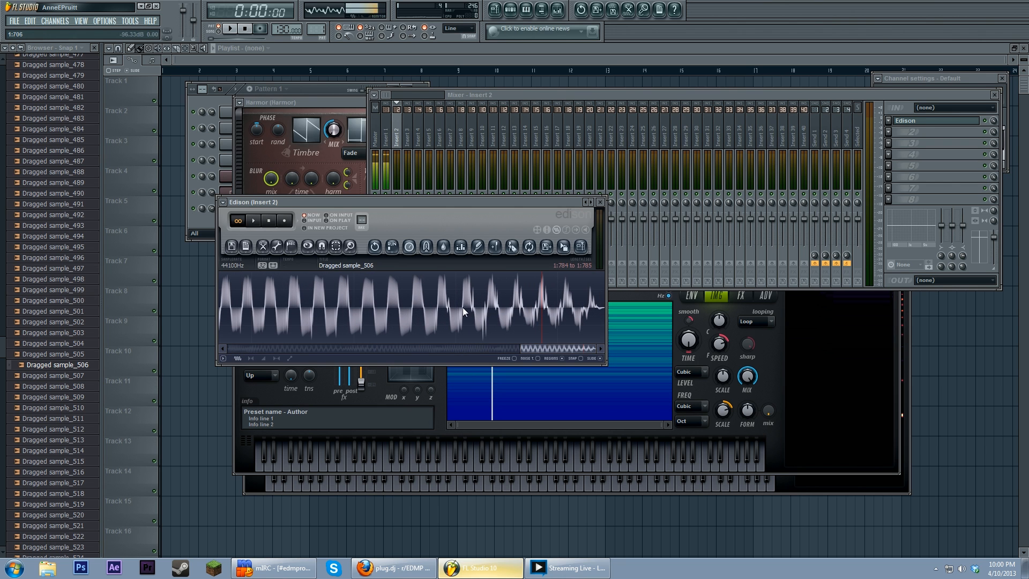
left_click_drag(463, 308, 487, 311)
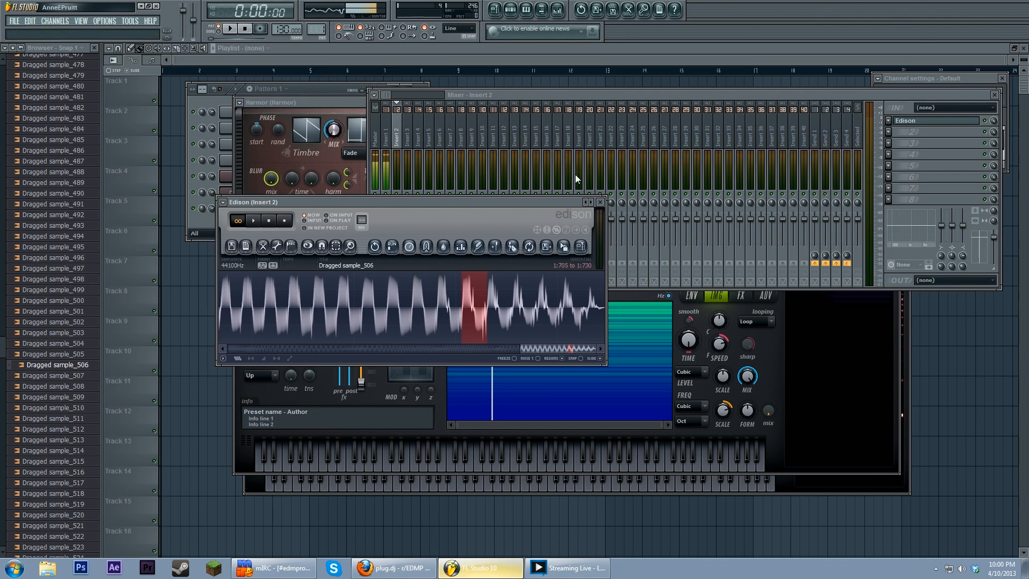
Step: Clear Harmor's image section and send the selected wave cycle from Edison into it for resynthesis
left_click(344, 101)
left_click(452, 292)
left_click(472, 303)
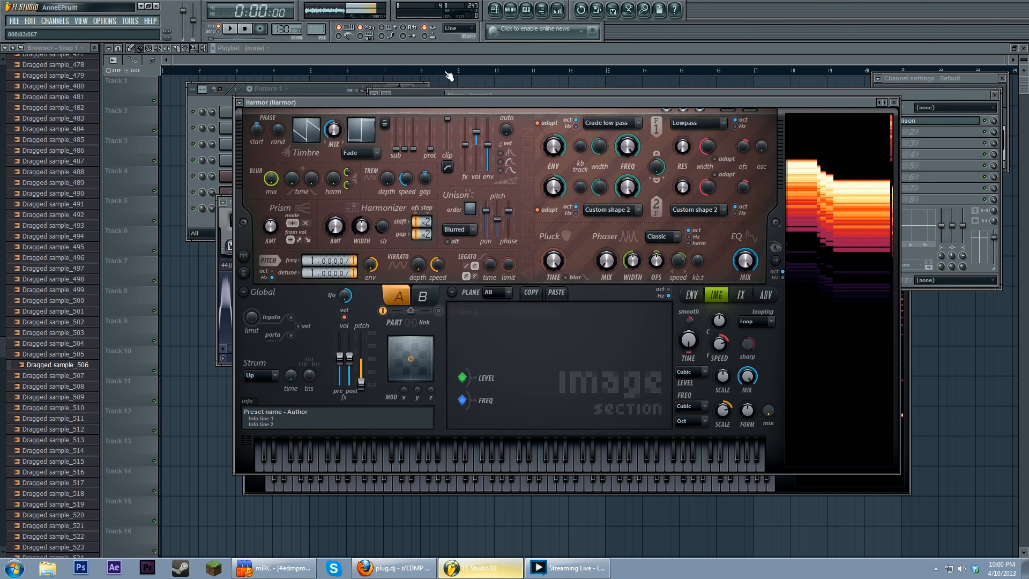
left_click_drag(432, 103, 492, 144)
left_click(356, 207)
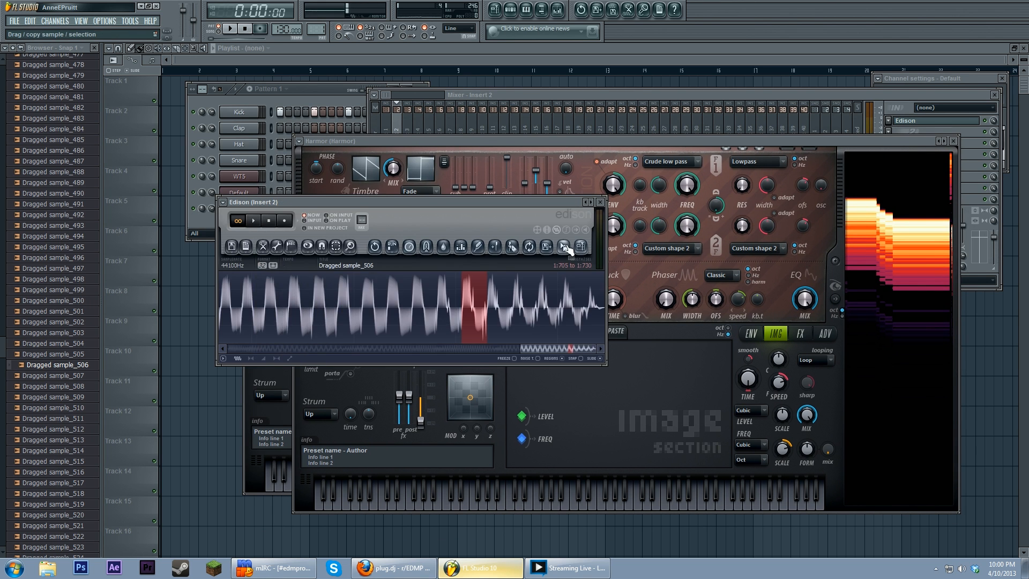
left_click_drag(566, 248, 649, 450)
left_click_drag(605, 140, 662, 146)
left_click(333, 202)
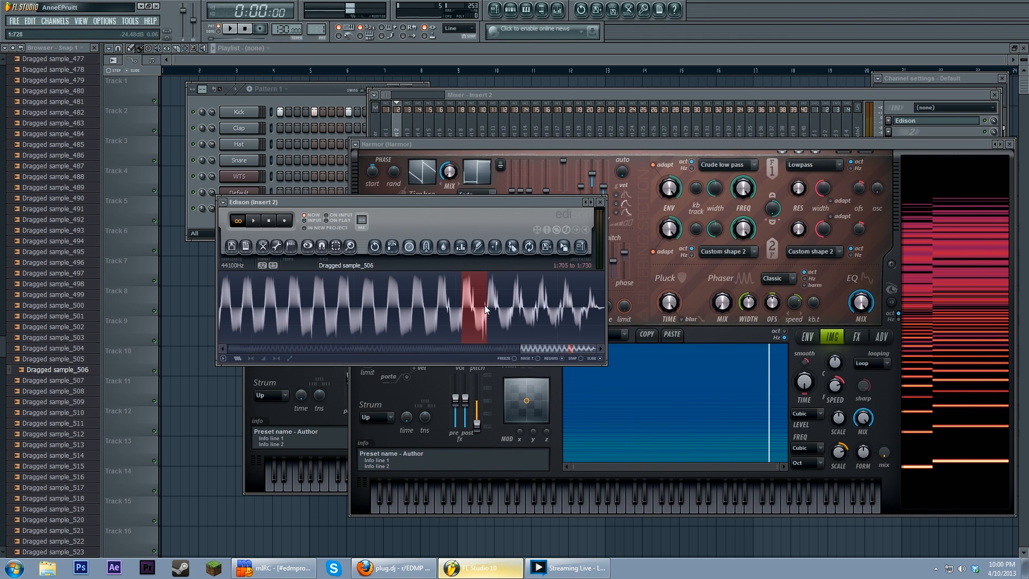
Step: Add the wave cycles at 1:755 to 1:780 and 1:583 to 1:608 to Harmor's image
left_click_drag(513, 308, 538, 307)
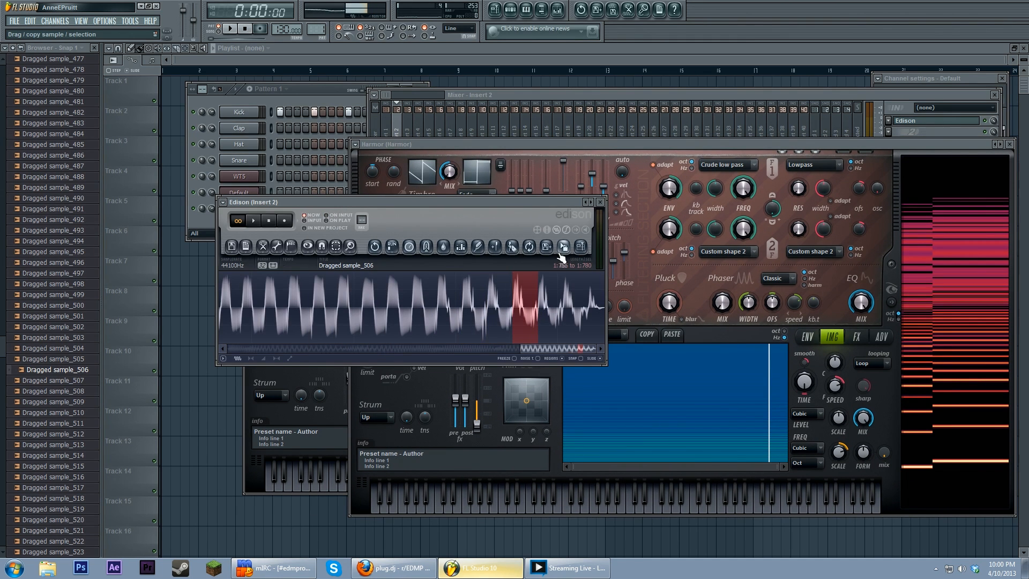
left_click_drag(565, 249, 742, 402)
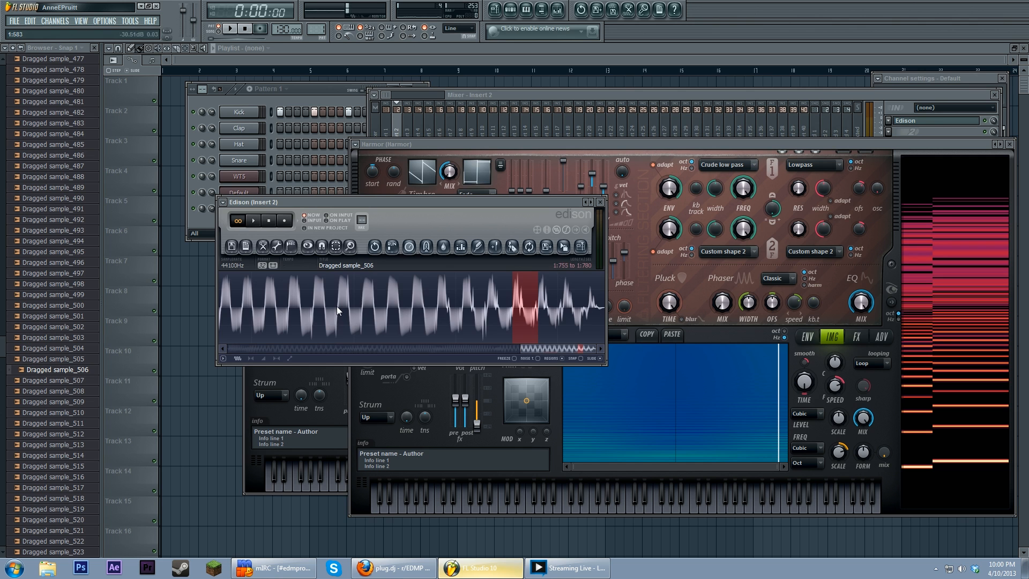
left_click_drag(336, 307, 354, 306)
left_click_drag(564, 246, 740, 419)
Step: Add two cycles from the sample's middle, 0:699 to 0:721 and 0:564 to 0:589, to Harmor's image
left_click_drag(522, 348, 348, 349)
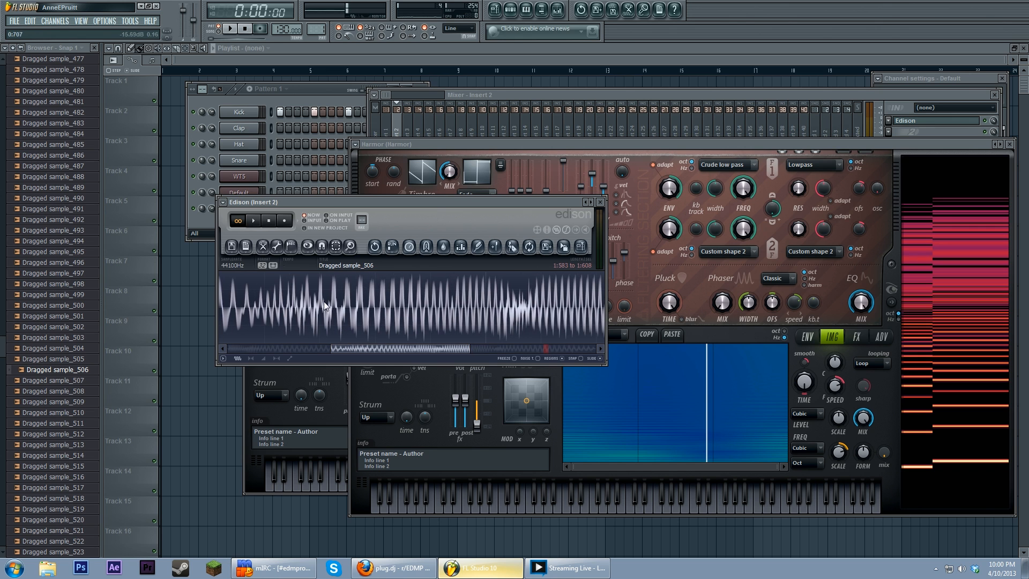
left_click_drag(320, 307, 333, 309)
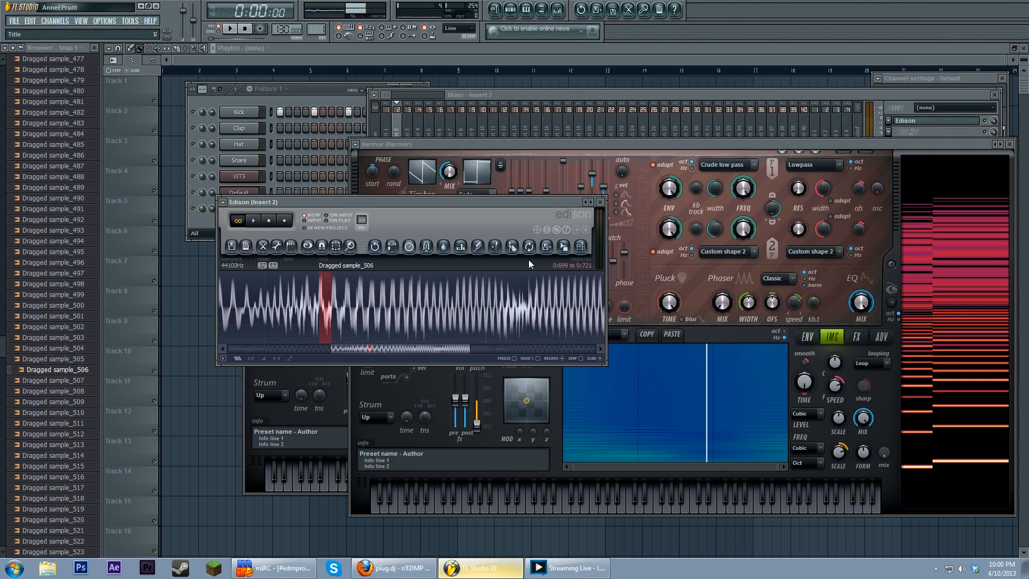
left_click_drag(565, 246, 729, 392)
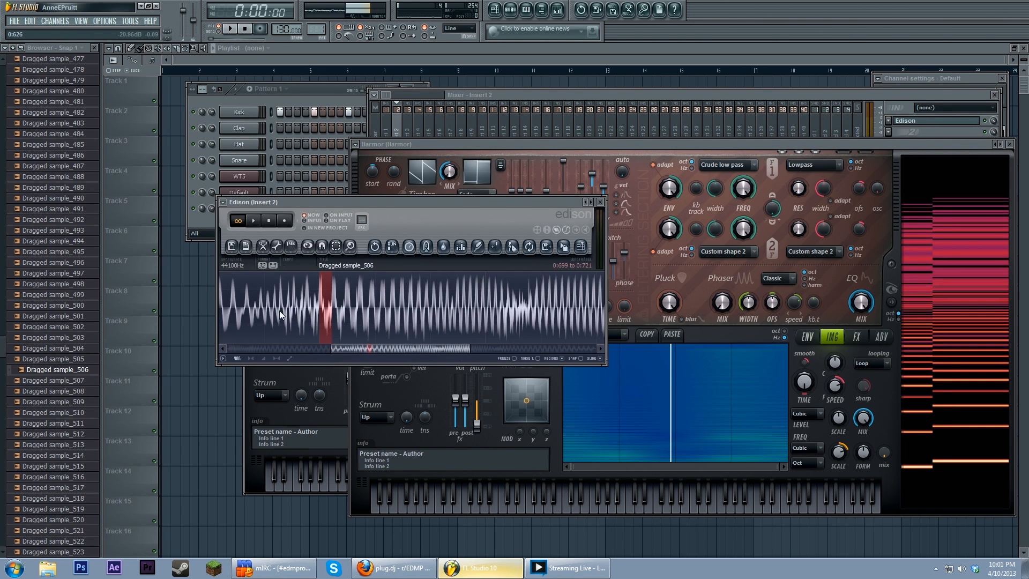
left_click_drag(246, 308, 259, 309)
left_click_drag(580, 247, 741, 401)
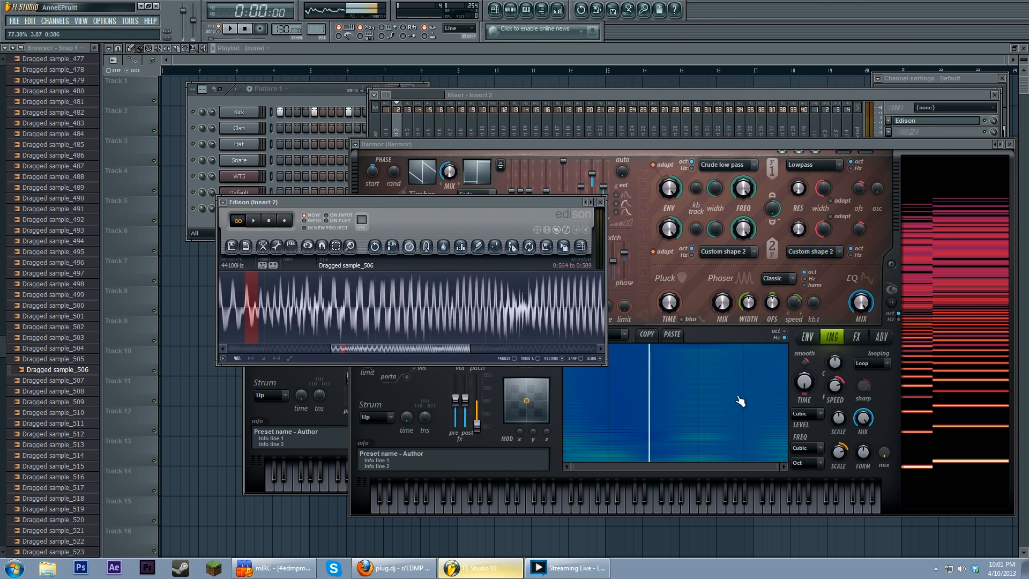
Step: Bring Harmor to the front and try different image time positions and playback speeds on the combined wave cycles
left_click_drag(623, 146, 542, 109)
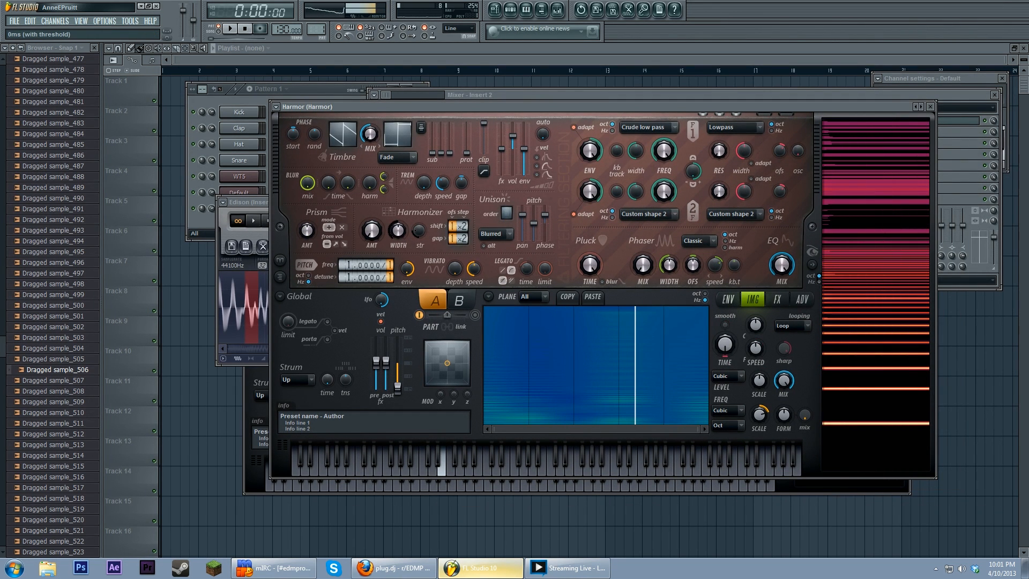
left_click_drag(729, 352, 729, 300)
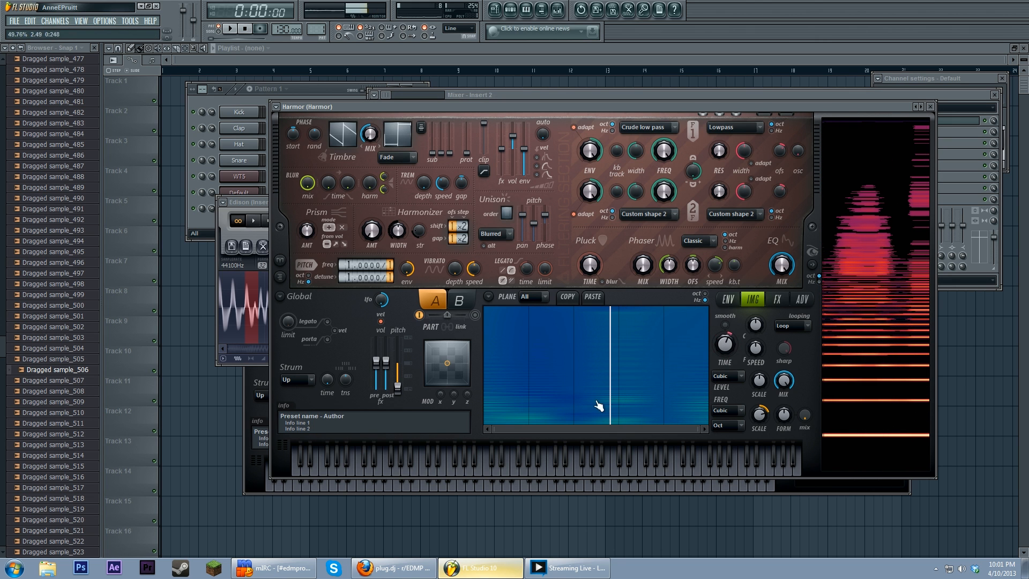
left_click_drag(621, 374, 525, 378)
left_click_drag(398, 363, 398, 376)
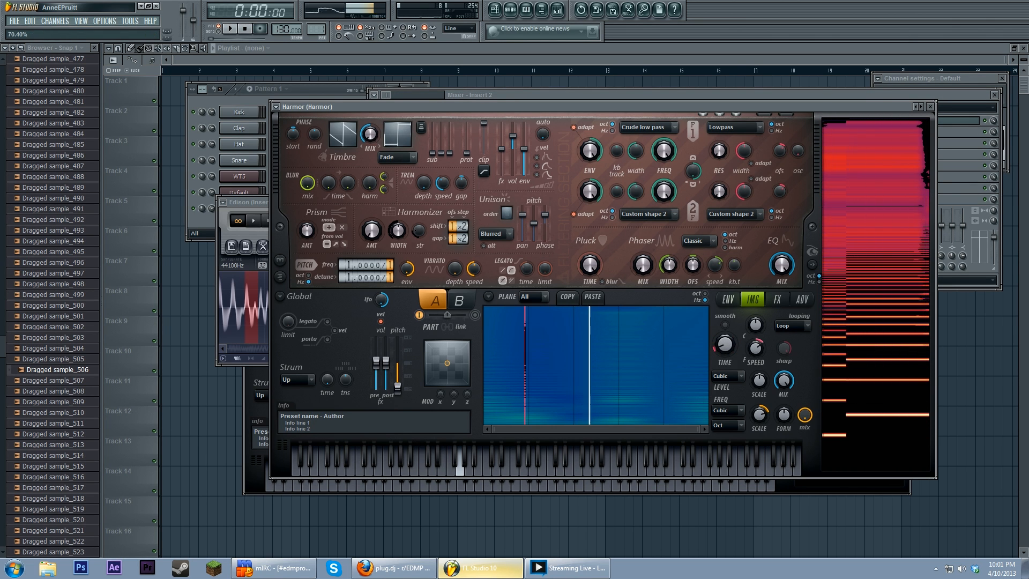
left_click_drag(756, 348, 756, 370)
left_click_drag(531, 387, 491, 392)
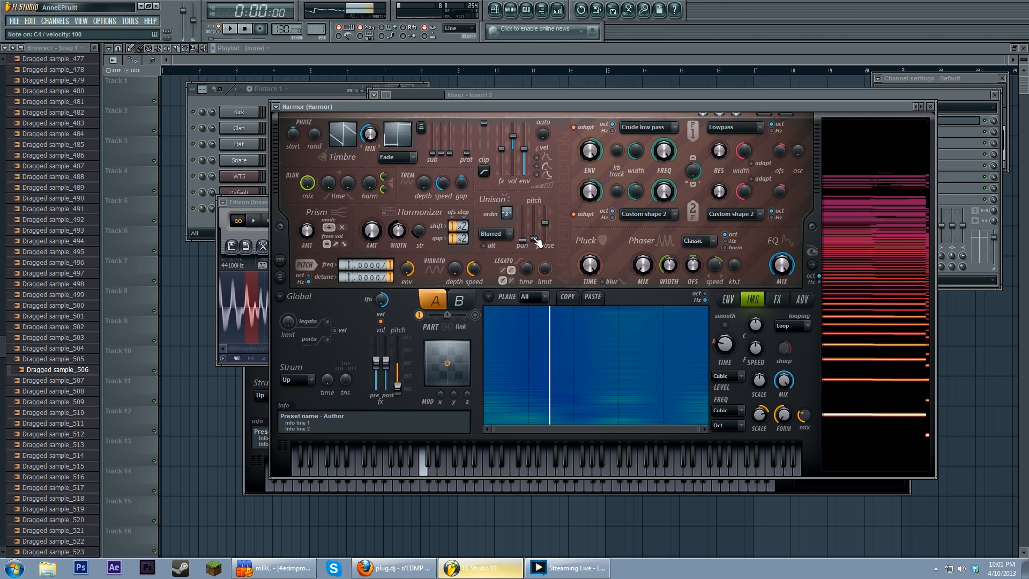
Step: Set Harmor's distortion type to Log in the effects section and return to the image section
left_click(776, 302)
left_click(565, 327)
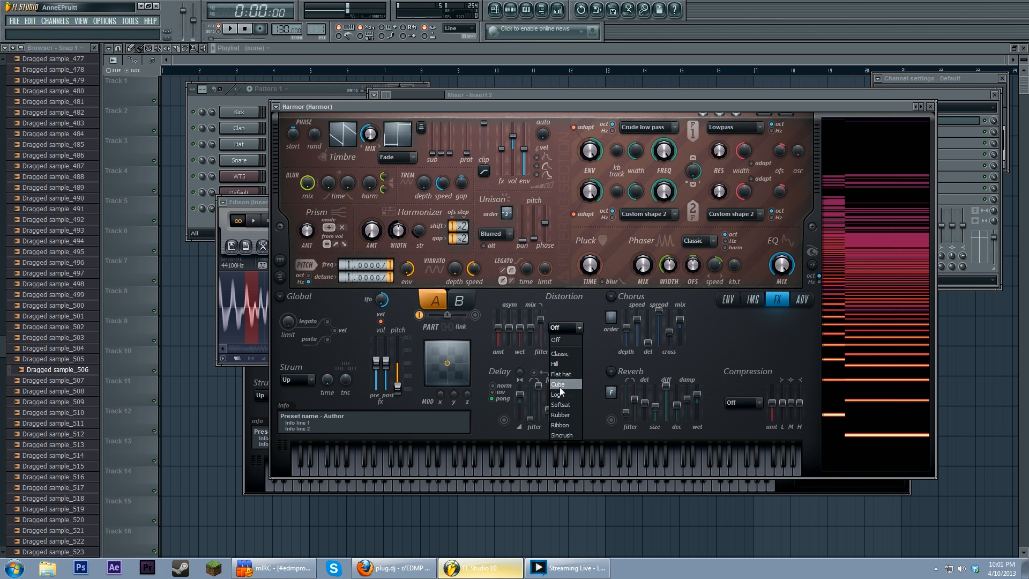
left_click(562, 396)
left_click(752, 301)
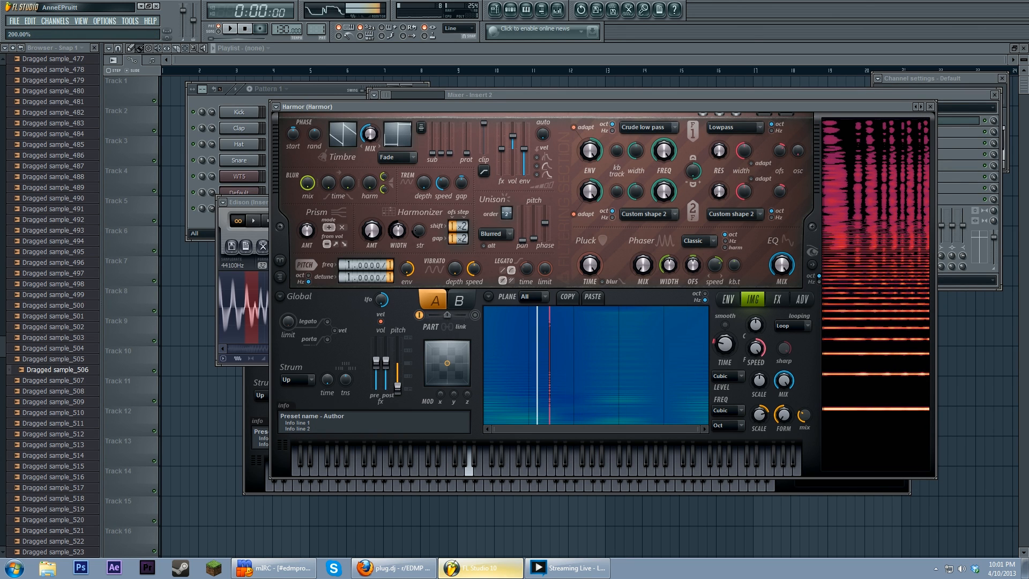
Step: Play notes while varying the image playback speed, trying a coarse speed of x2.000 and a fine speed of 200%
key("z")
left_click_drag(755, 324, 755, 278)
key("r")
left_click_drag(755, 324, 755, 339)
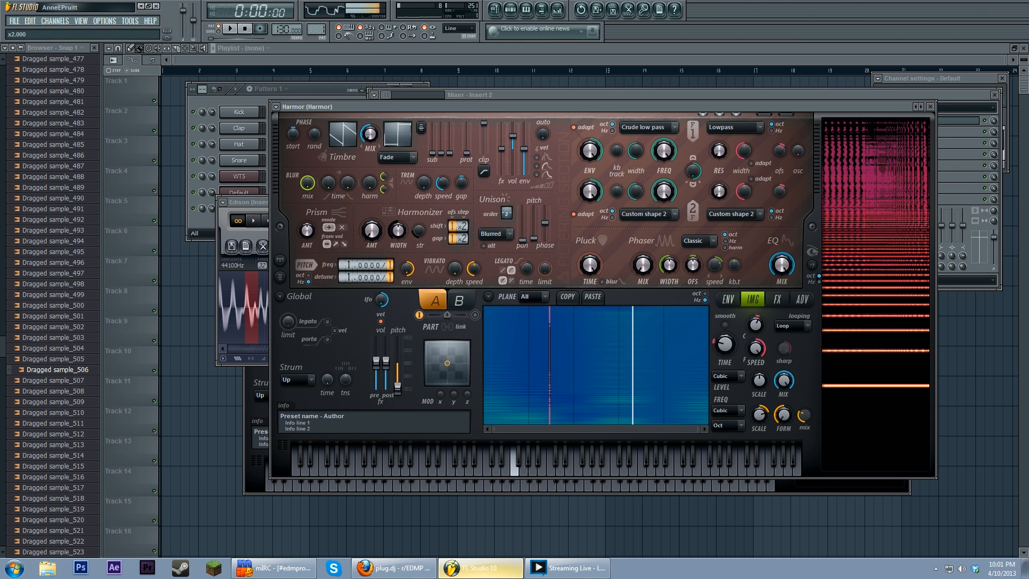
left_click_drag(756, 349, 756, 324)
key("n")
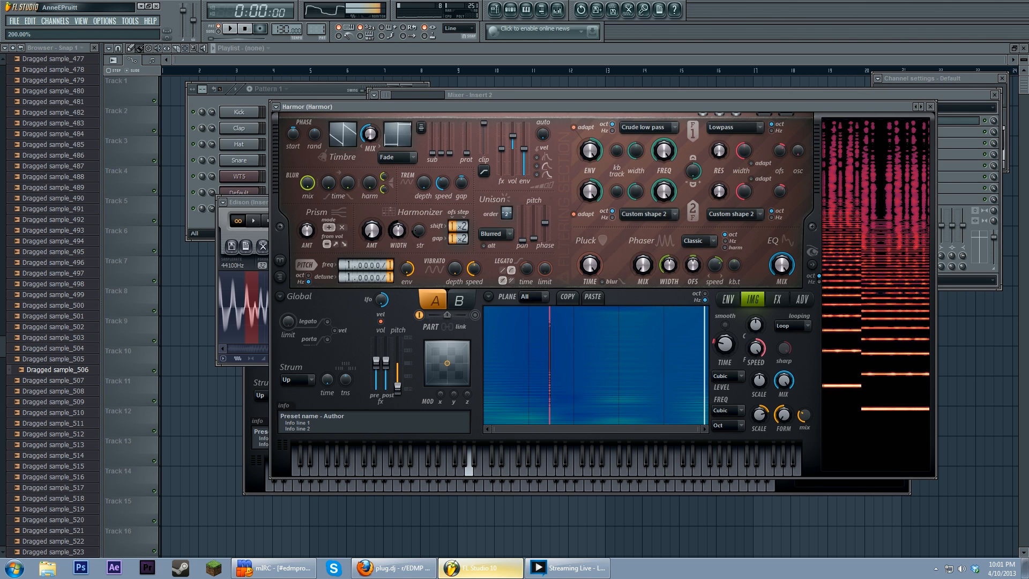
left_click_drag(756, 355, 756, 374)
key("b")
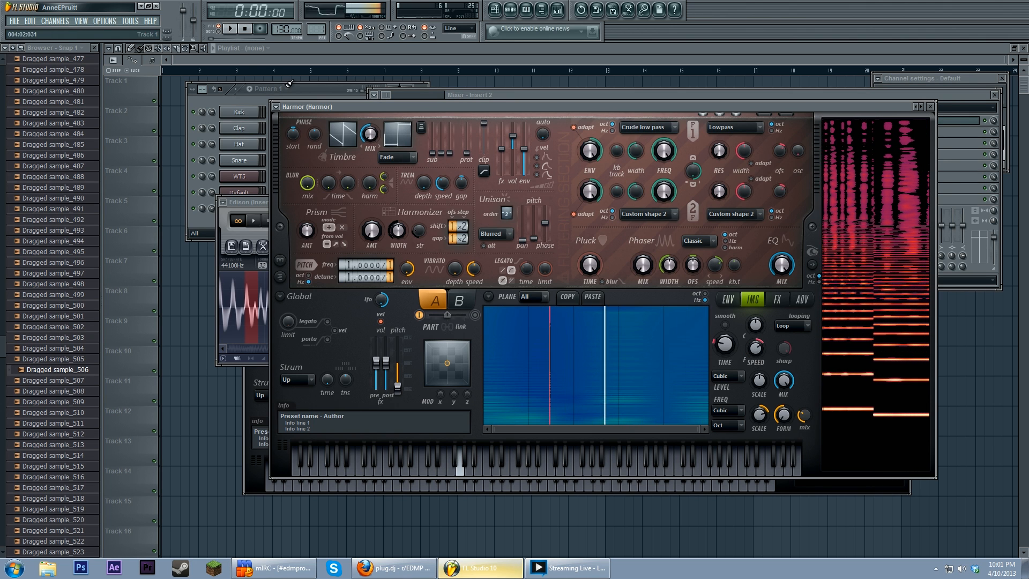
Step: Stop playback, bring up the channel rack, and open and reposition the Harmor window of the WT5 channel
left_click(246, 30)
left_click(307, 88)
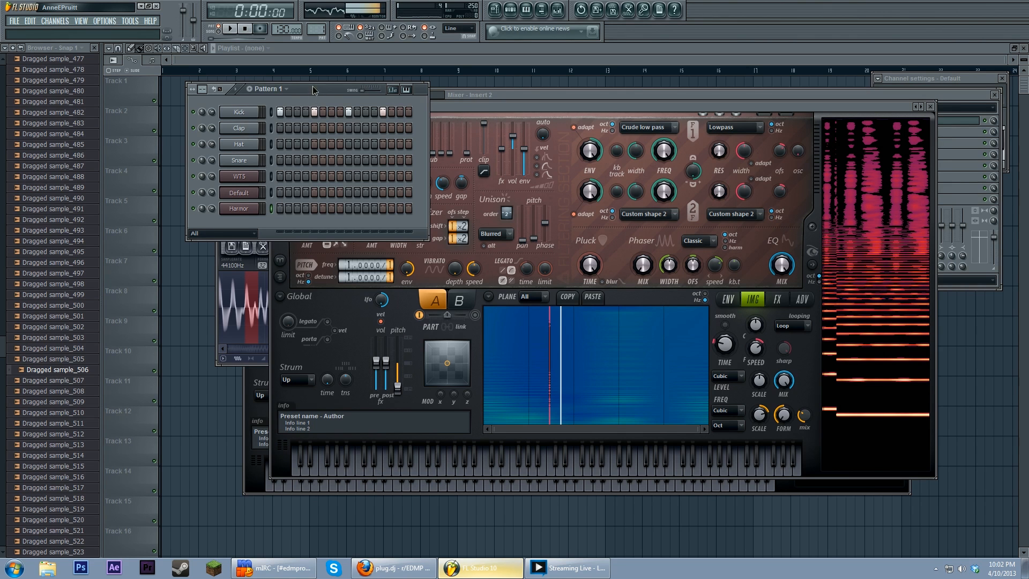
left_click_drag(312, 95, 313, 101)
left_click(258, 182)
left_click_drag(486, 133, 500, 138)
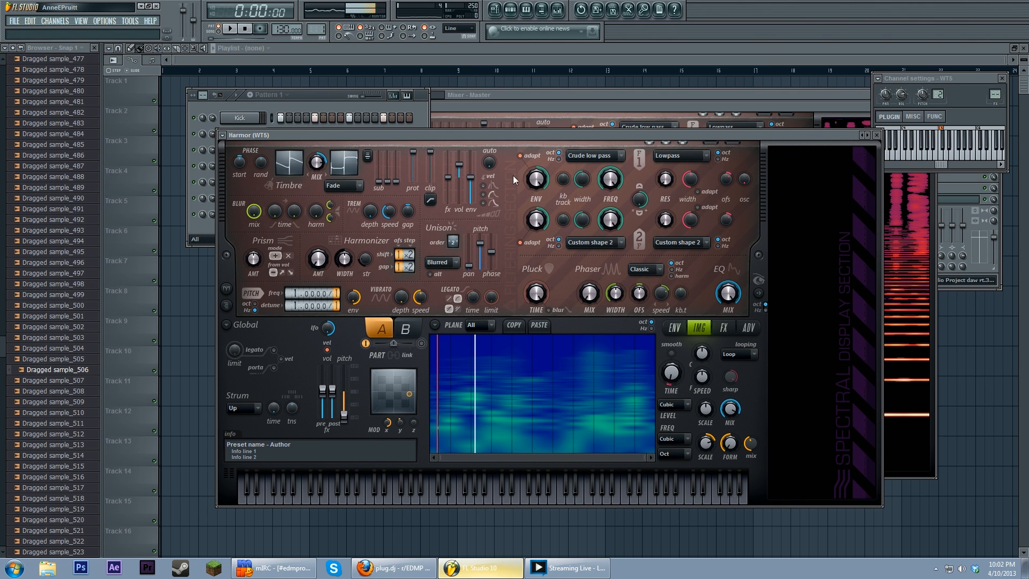